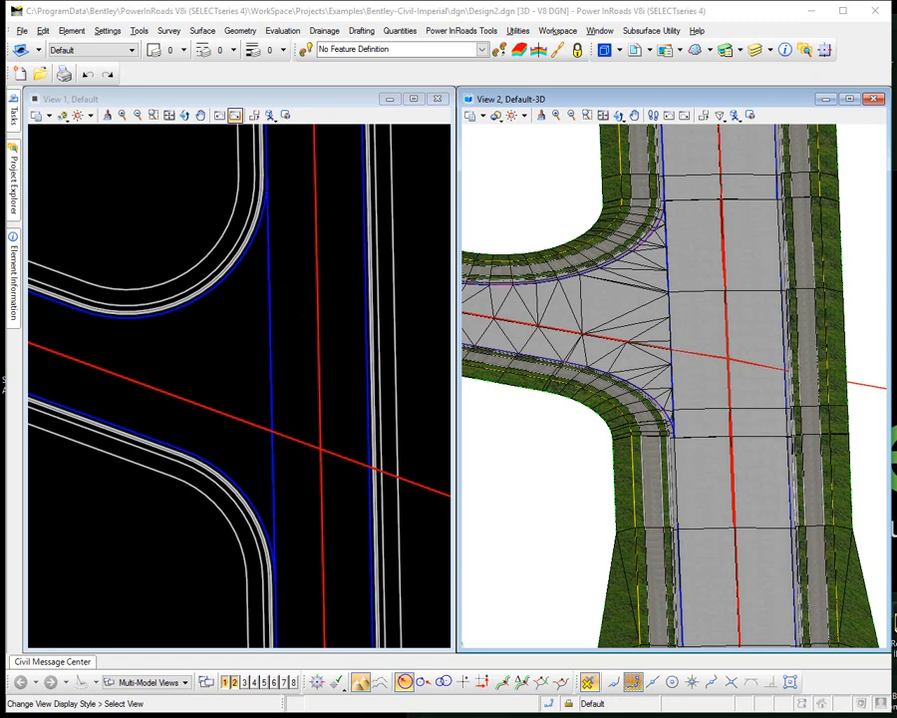
Step: Undo the last element property change and look over the curb returns of the intersection in the plan view
{"action": "key", "text": "ctrl+z"}
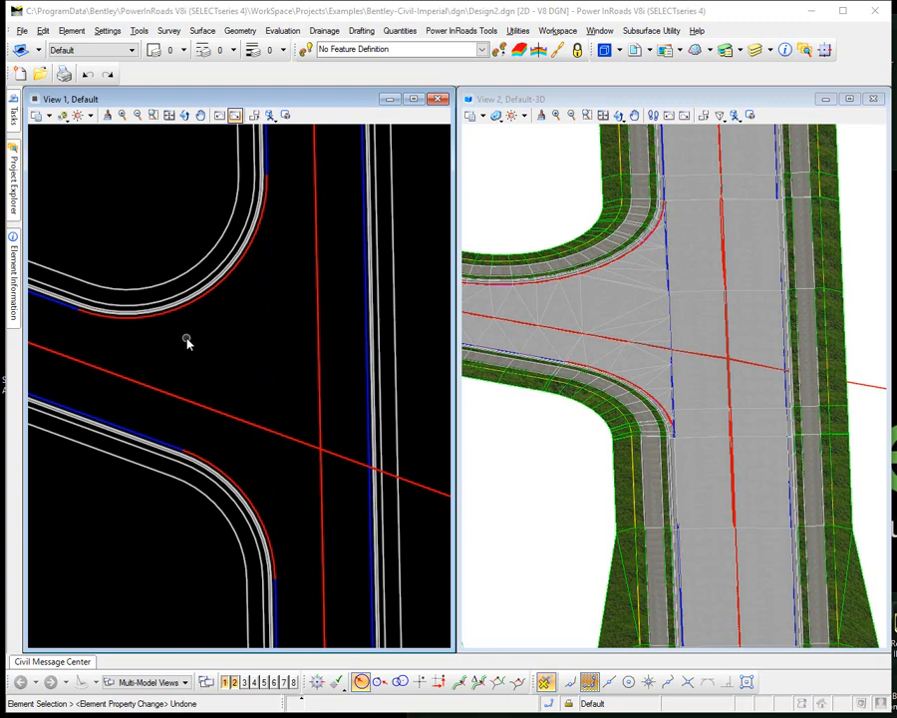
{"action": "scroll", "coordinate": [248, 148], "scroll_direction": "up", "scroll_amount": 4}
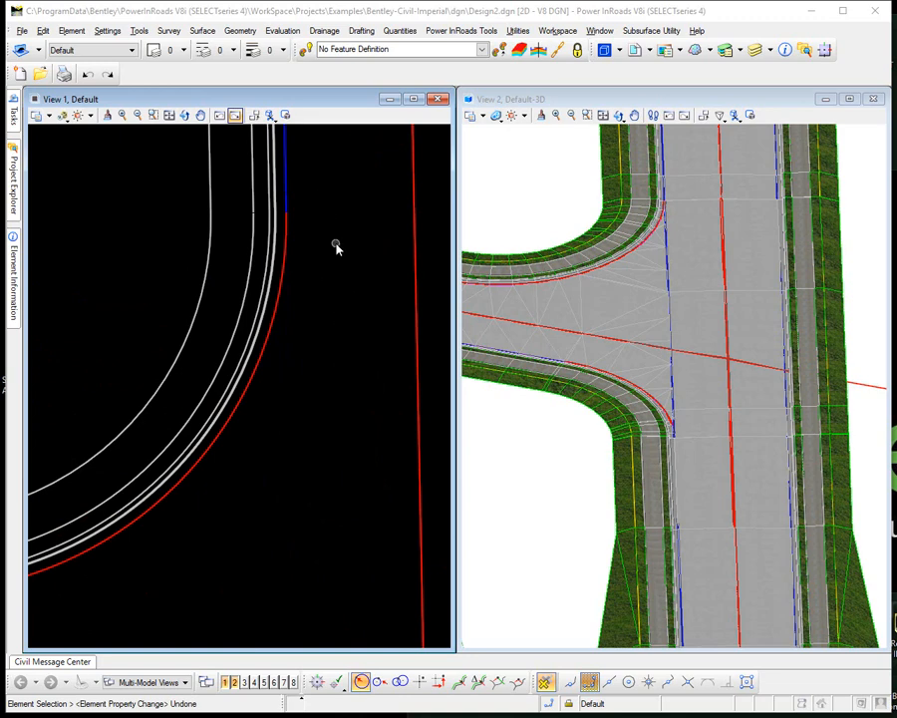
{"action": "scroll", "coordinate": [336, 247], "scroll_direction": "down", "scroll_amount": 3}
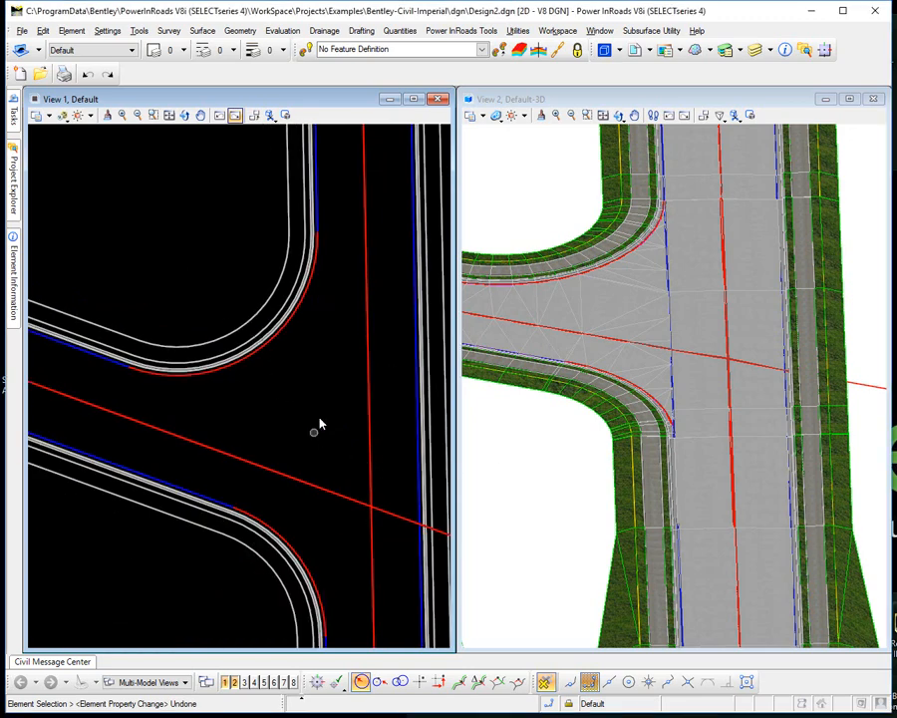
{"action": "middle_click_drag", "start_coordinate": [344, 391], "coordinate": [309, 352]}
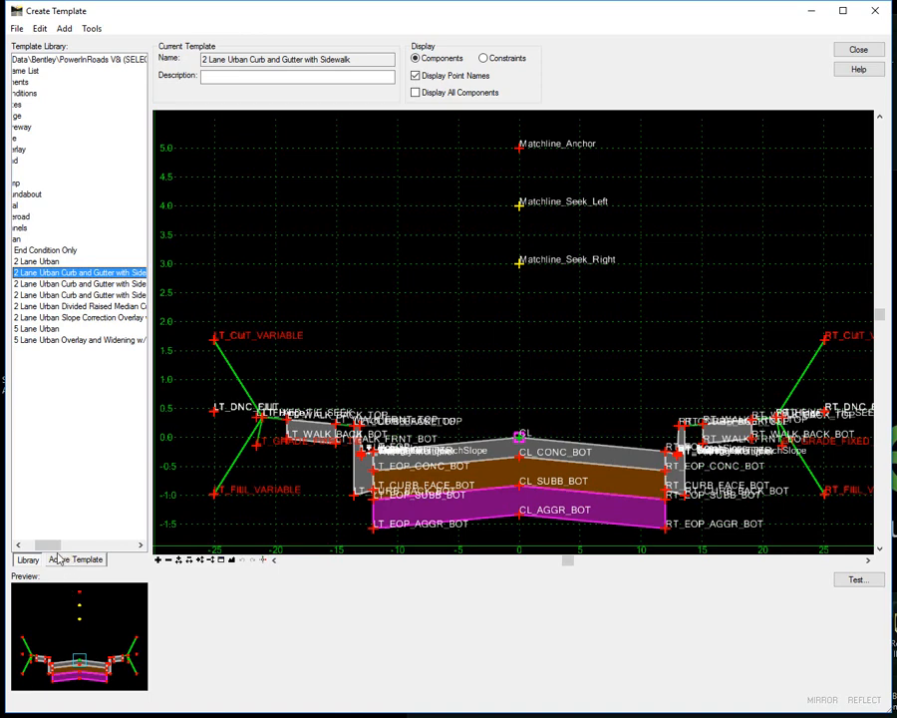
Step: Test the horizontal point control of the Matchline_Seek_Left point in the 2 Lane Urban Curb and Gutter with Sidewalk template
{"action": "left_click_drag", "start_coordinate": [55, 545], "coordinate": [38, 544]}
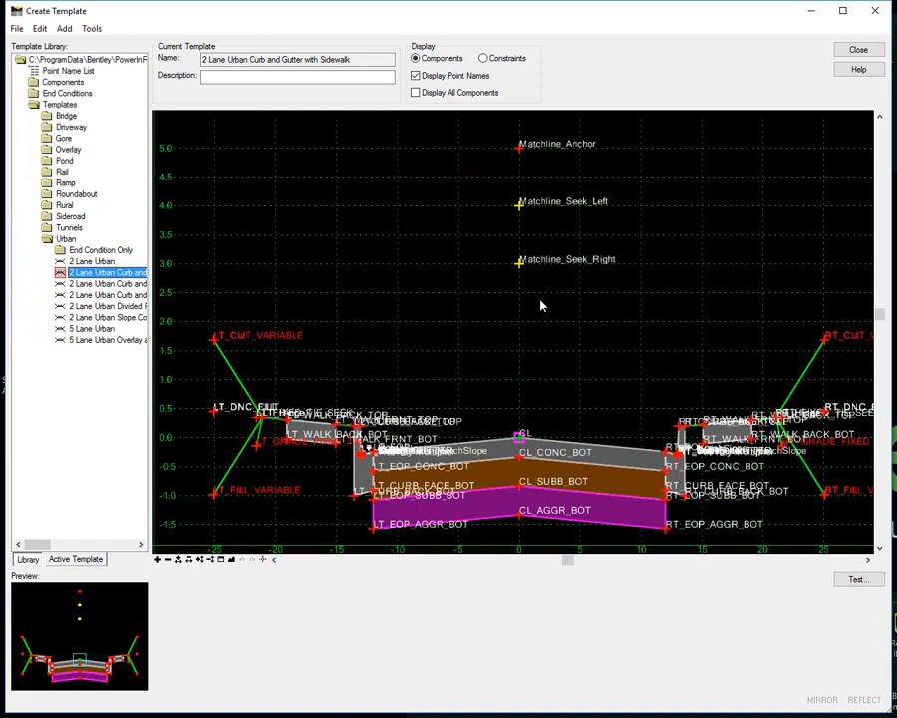
{"action": "right_click", "coordinate": [519, 205]}
{"action": "mouse_move", "coordinate": [588, 400]}
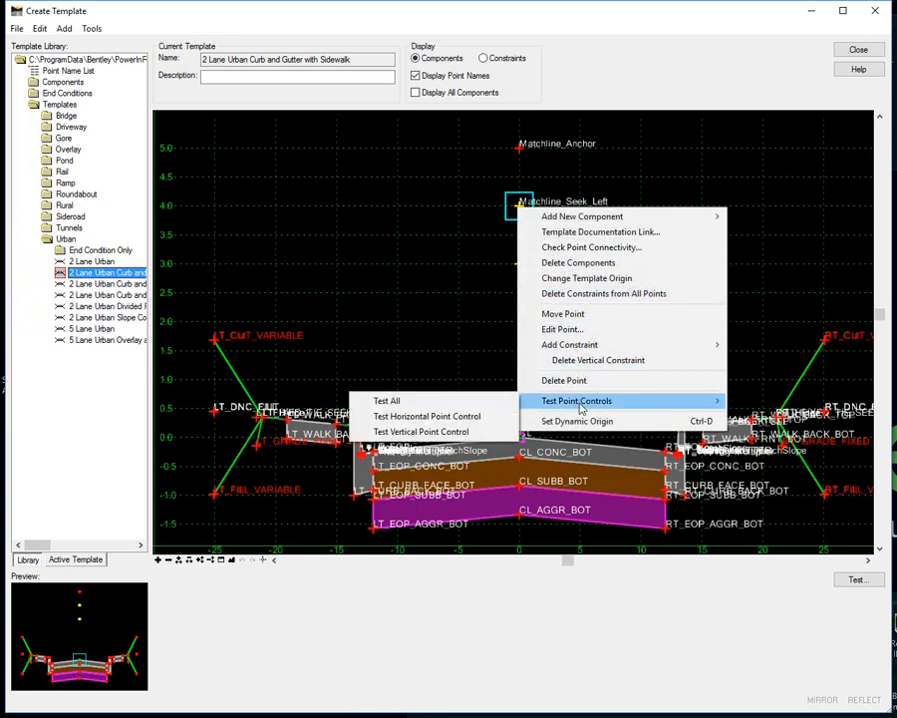
{"action": "left_click", "coordinate": [486, 415]}
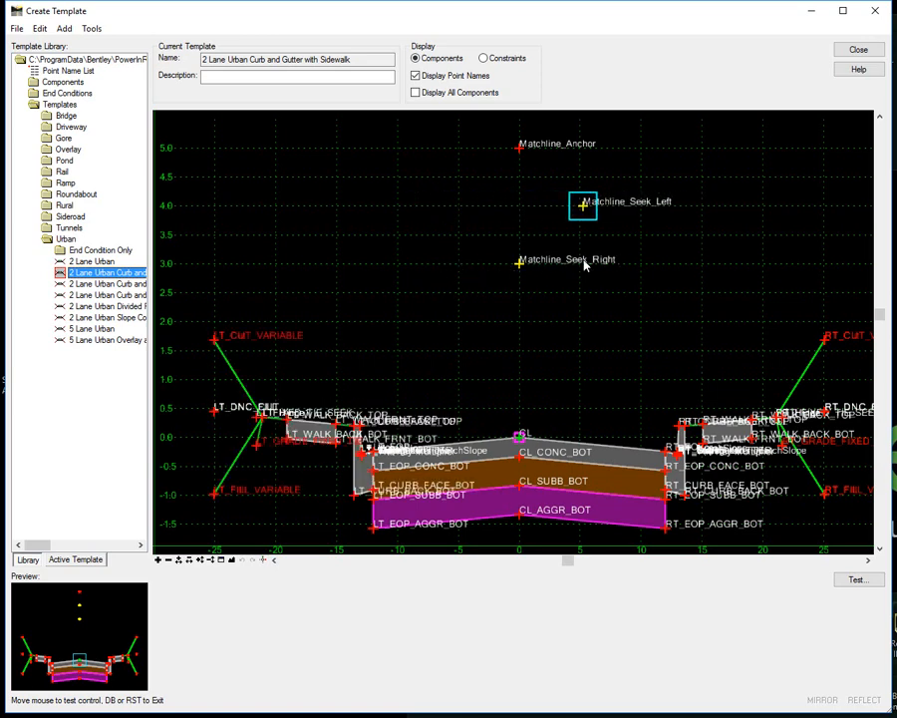
{"action": "left_click", "coordinate": [537, 261]}
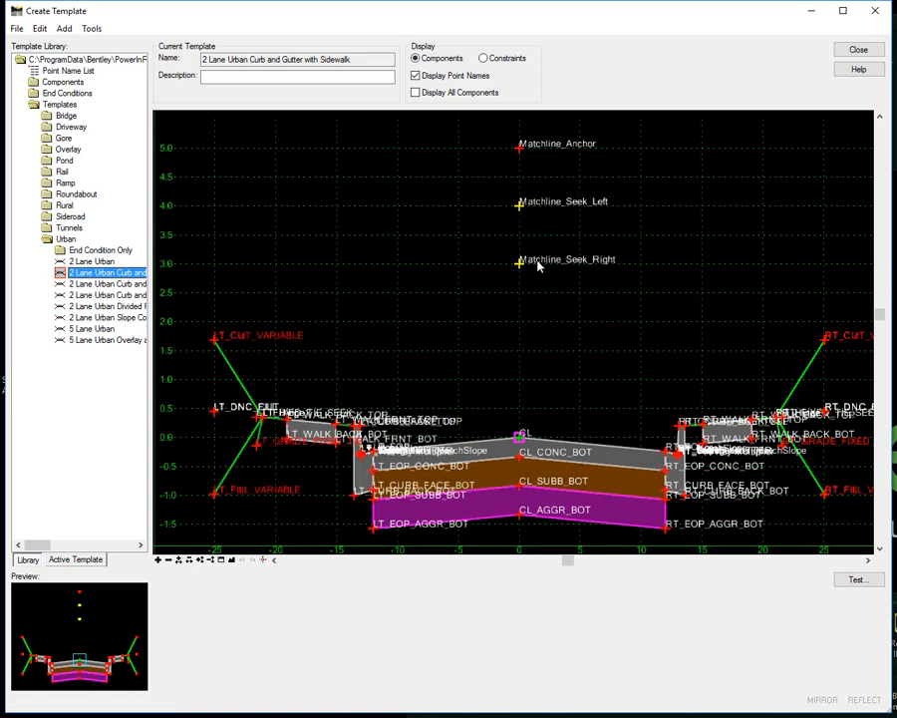
Step: Review the horizontal feature constraint and its range in the point properties of Matchline_Seek_Left
{"action": "double_click", "coordinate": [521, 207]}
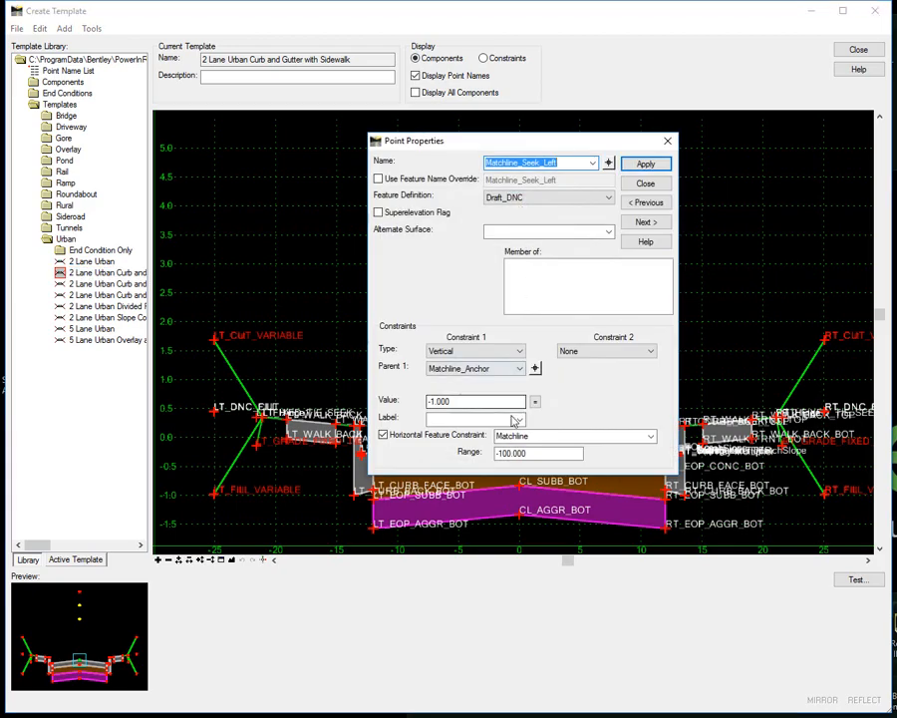
{"action": "left_click", "coordinate": [547, 437]}
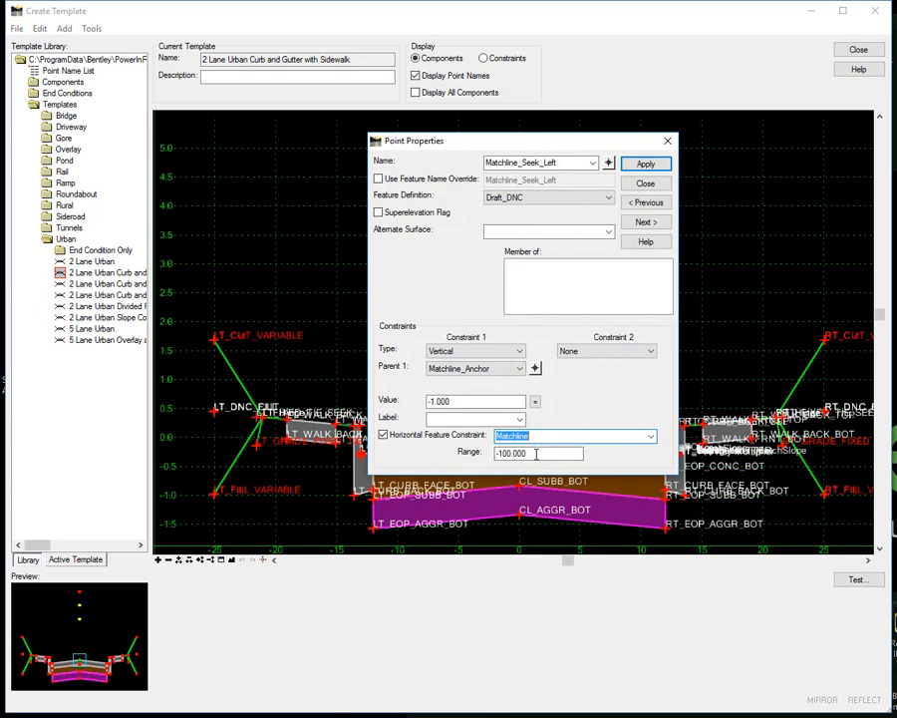
{"action": "left_click", "coordinate": [536, 454]}
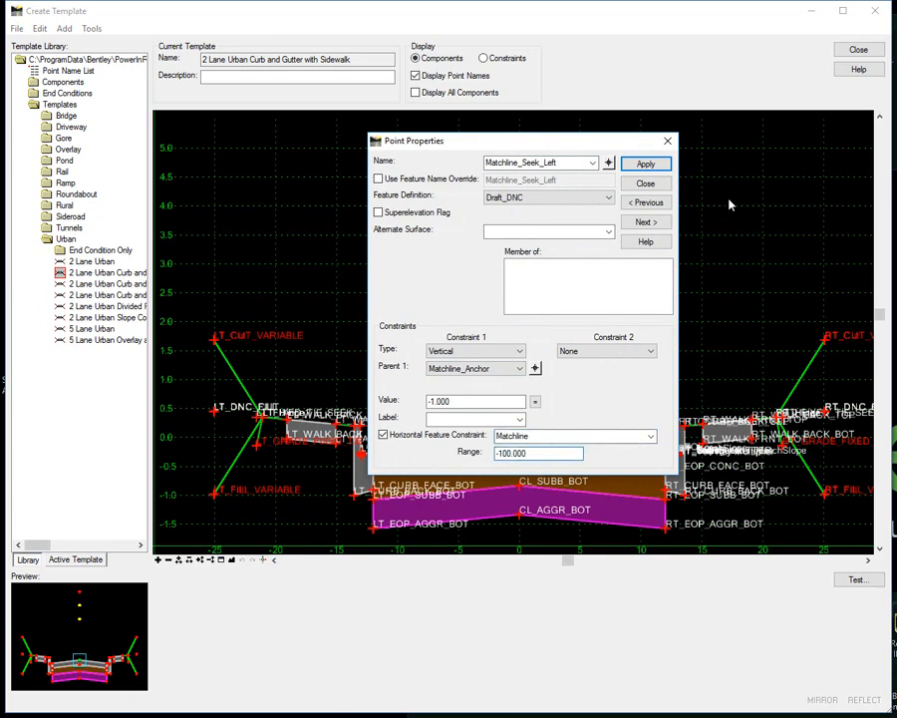
{"action": "left_click", "coordinate": [652, 185]}
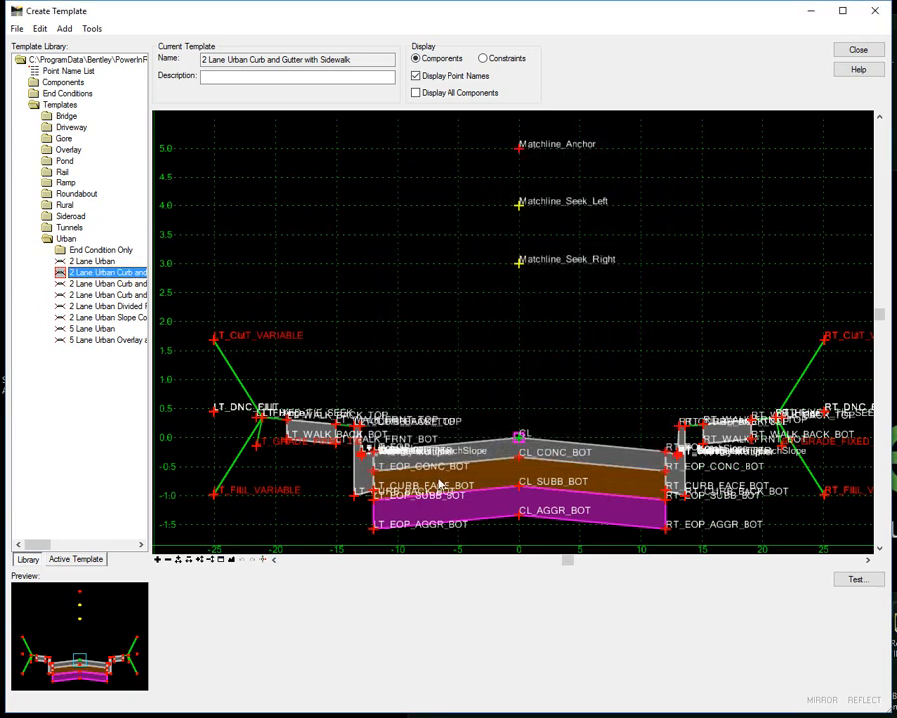
Step: Inspect the display rules of the template's left curb and gutter component and its left sidewalk component
{"action": "double_click", "coordinate": [355, 478]}
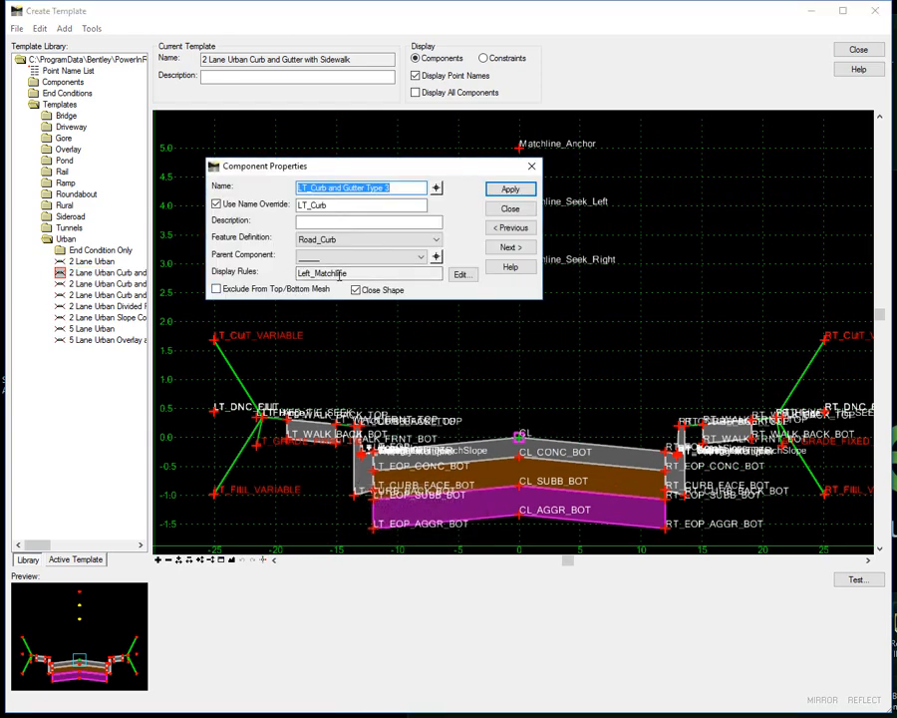
{"action": "left_click", "coordinate": [509, 209]}
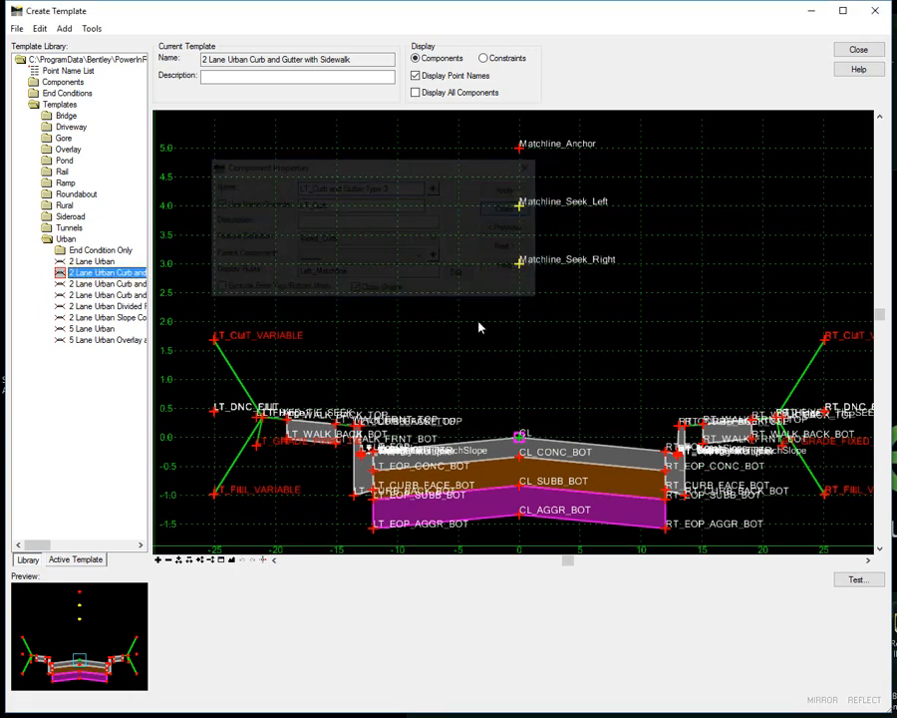
{"action": "double_click", "coordinate": [317, 450]}
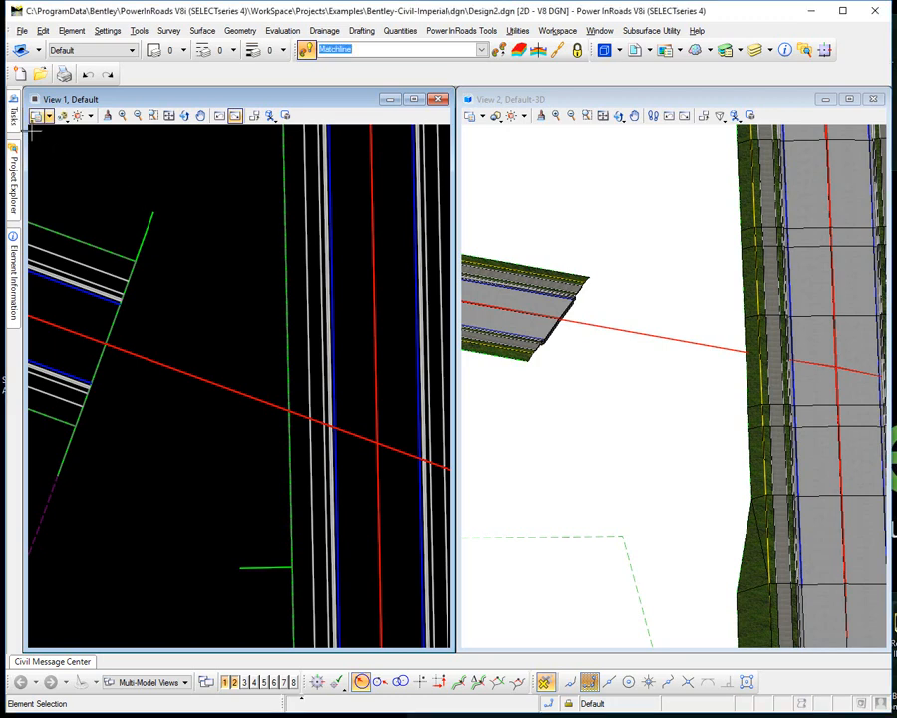
Step: Draw a line with the Matchline feature definition across the side road centerline, between the side road's end and the N-S corridor
{"action": "mouse_move", "coordinate": [12, 115]}
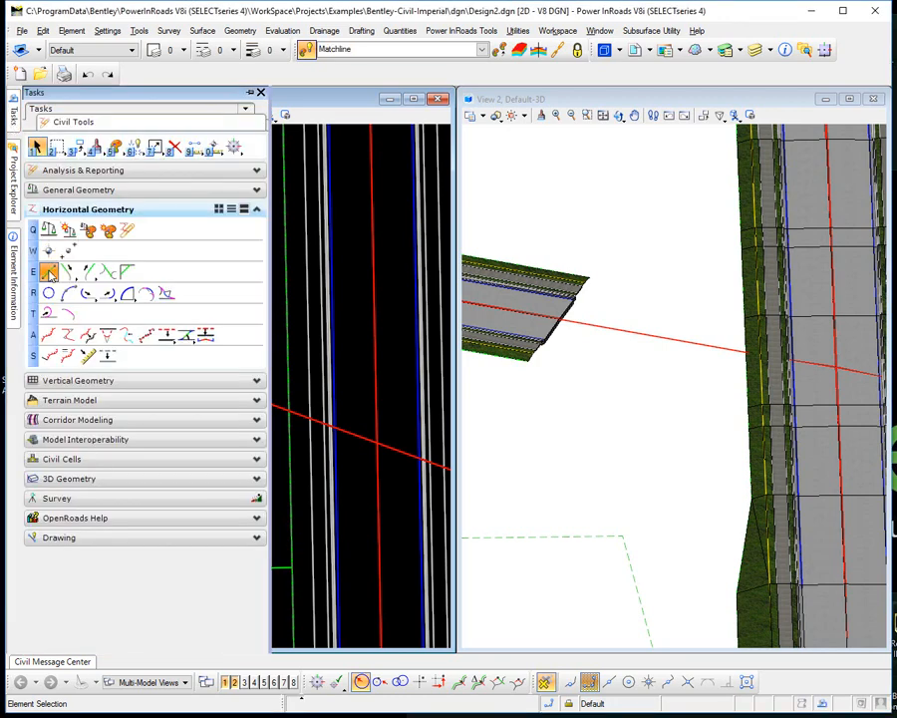
{"action": "left_click", "coordinate": [48, 272]}
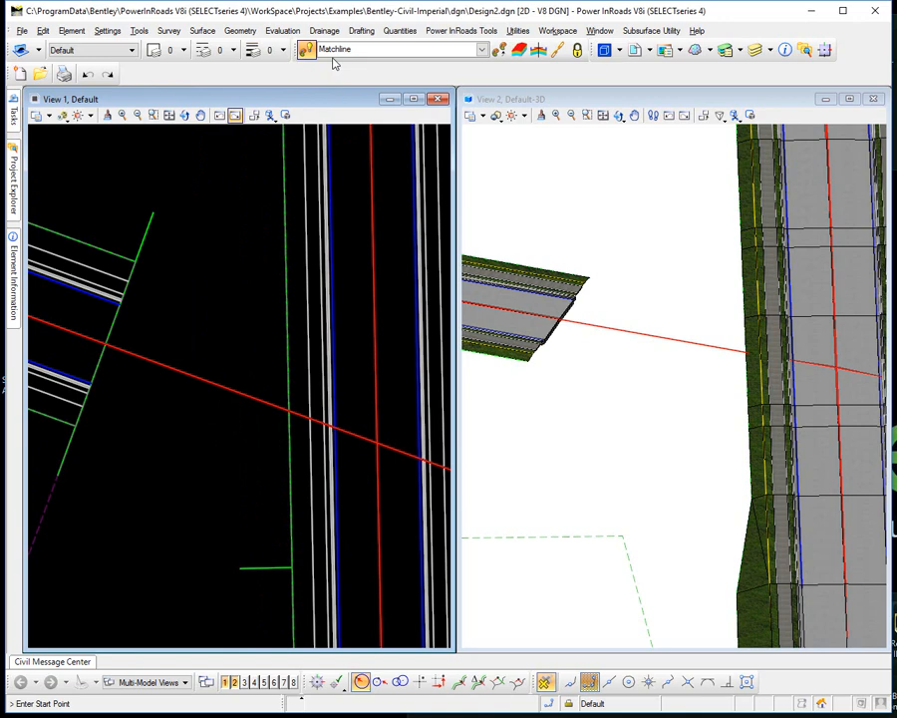
{"action": "left_click", "coordinate": [187, 138]}
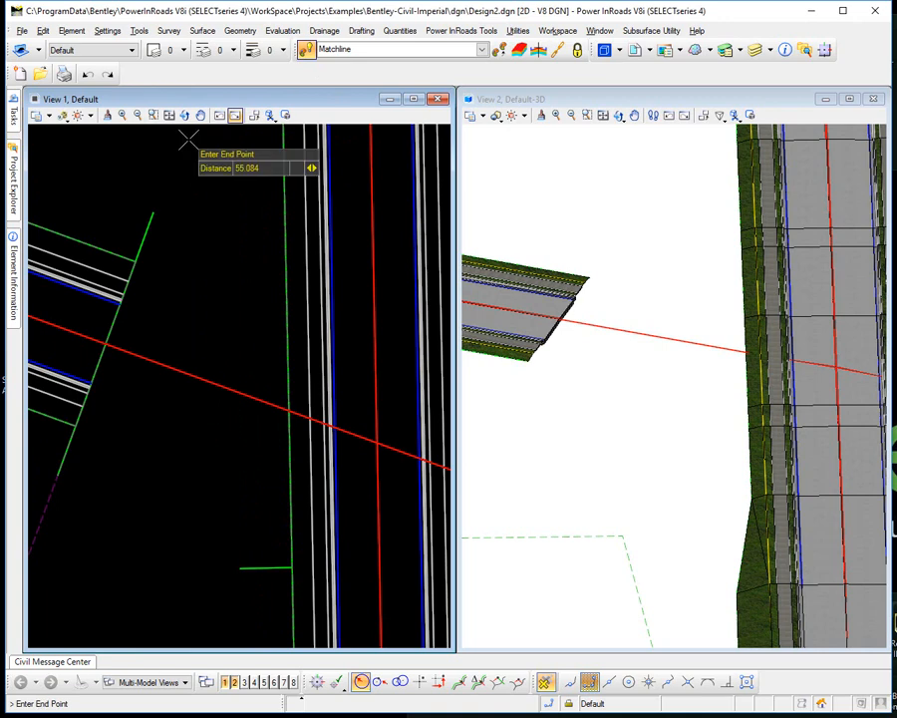
{"action": "left_click", "coordinate": [188, 605]}
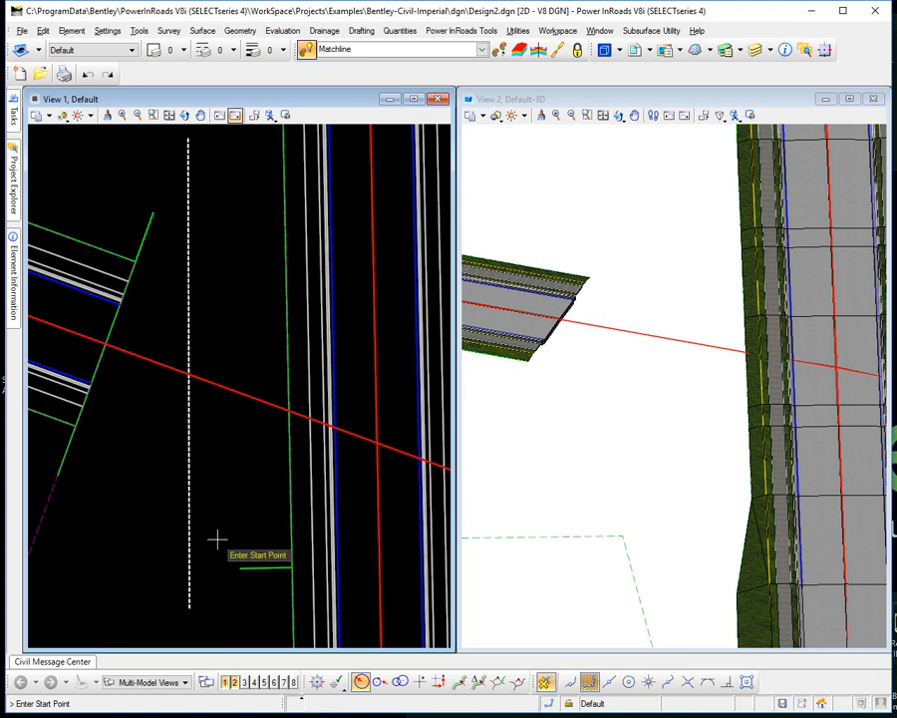
{"action": "key", "text": "Escape"}
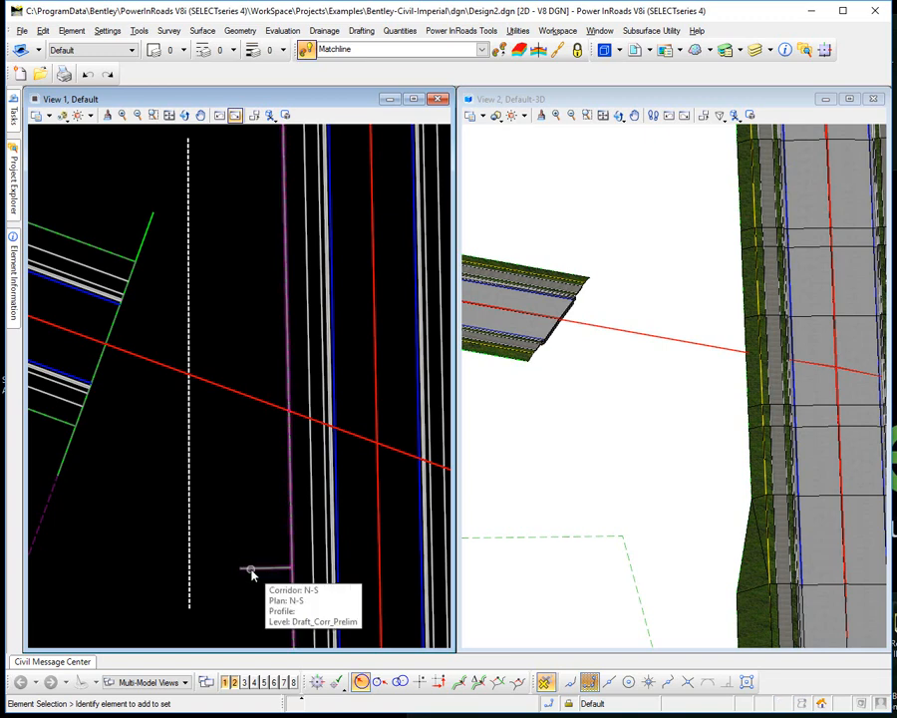
Step: Add the new matchline as a corridor reference to the N-S corridor
{"action": "left_click", "coordinate": [251, 571]}
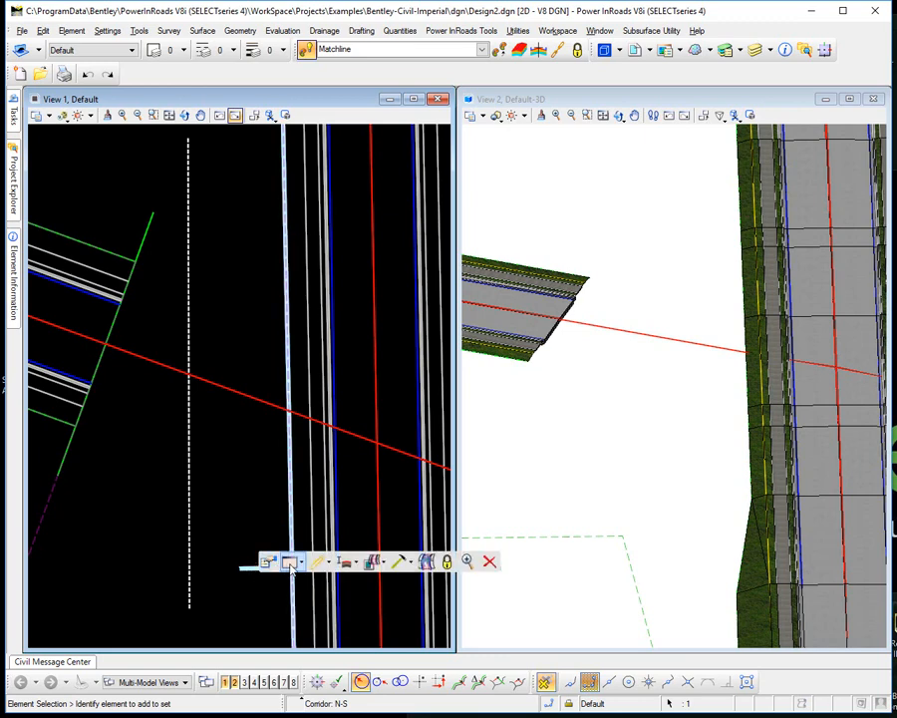
{"action": "mouse_move", "coordinate": [377, 564]}
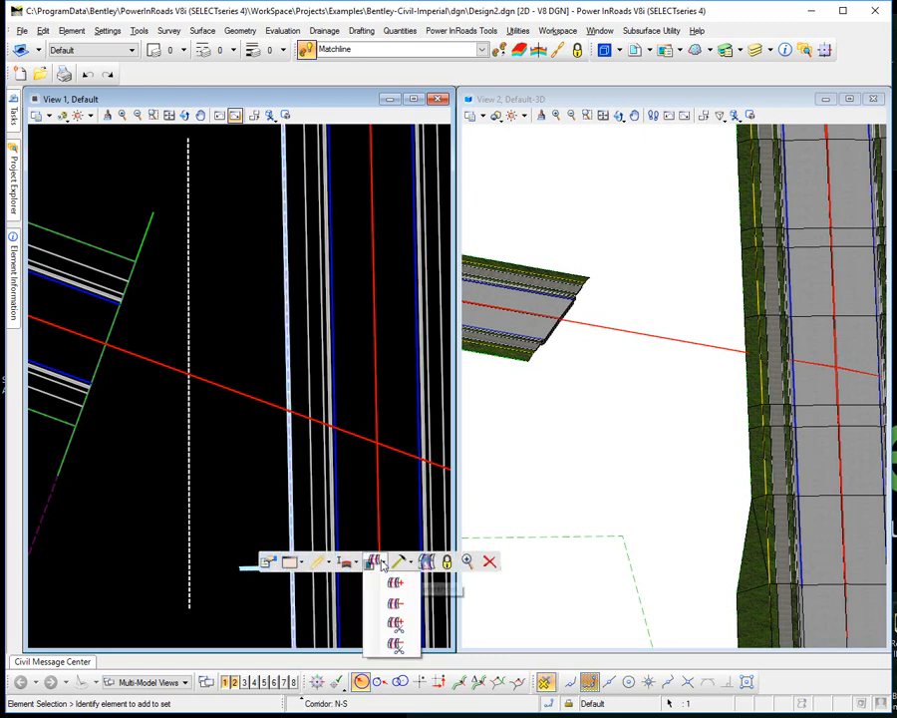
{"action": "left_click", "coordinate": [396, 586]}
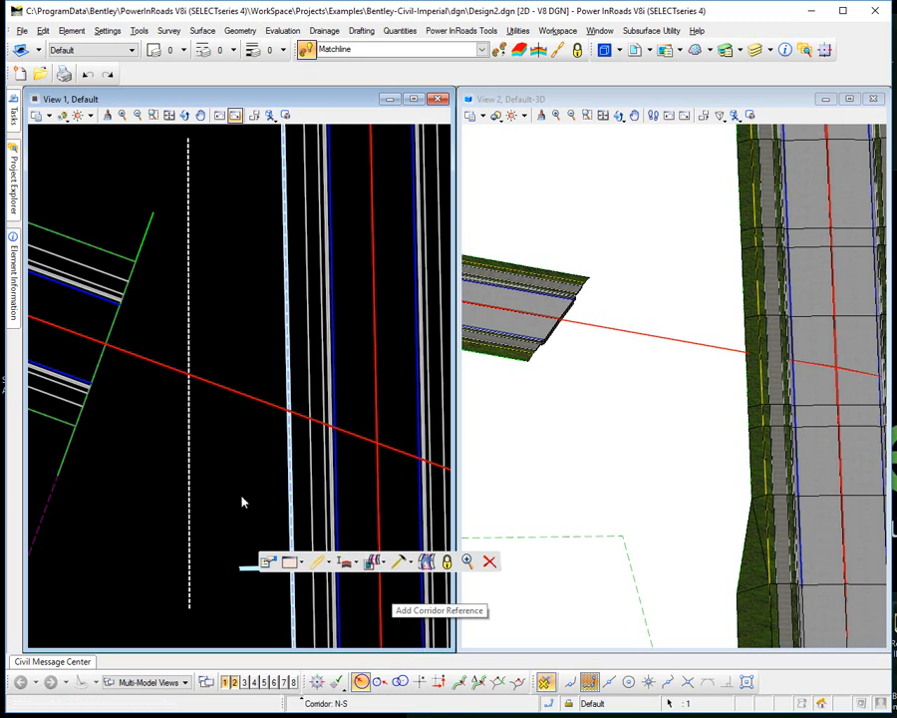
{"action": "left_click", "coordinate": [188, 506]}
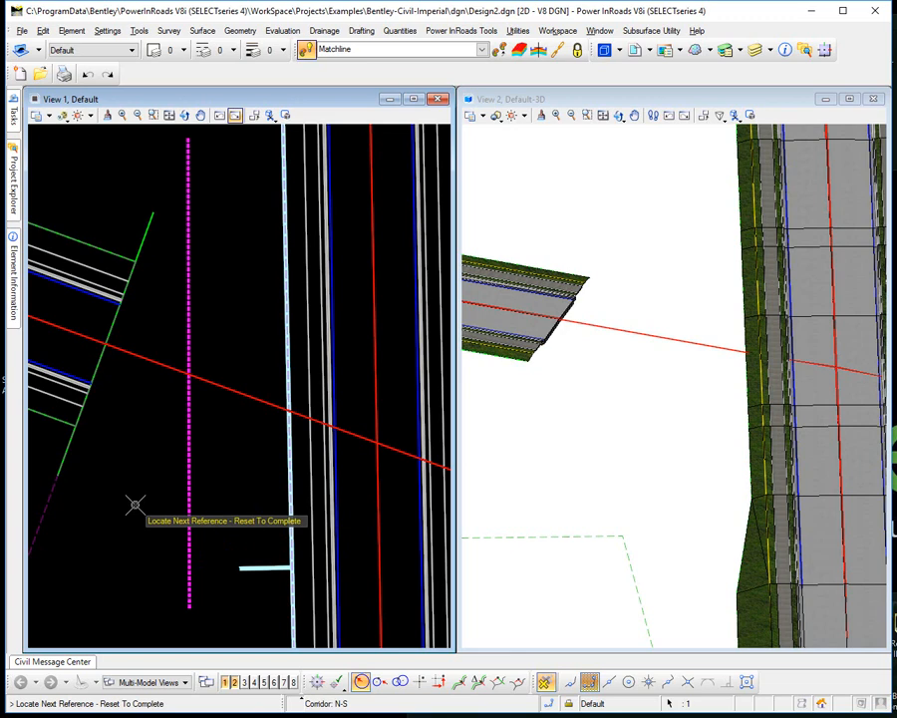
{"action": "right_click", "coordinate": [135, 506]}
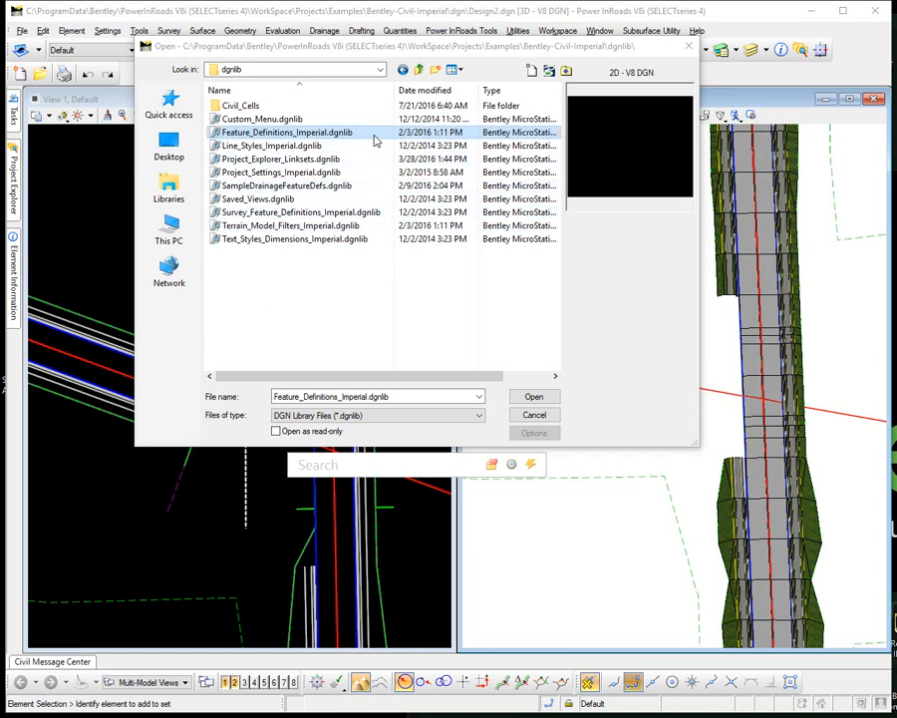
Step: Open Feature_Definitions_Imperial.dgnlib and check which columns its level list displays
{"action": "left_click", "coordinate": [534, 397]}
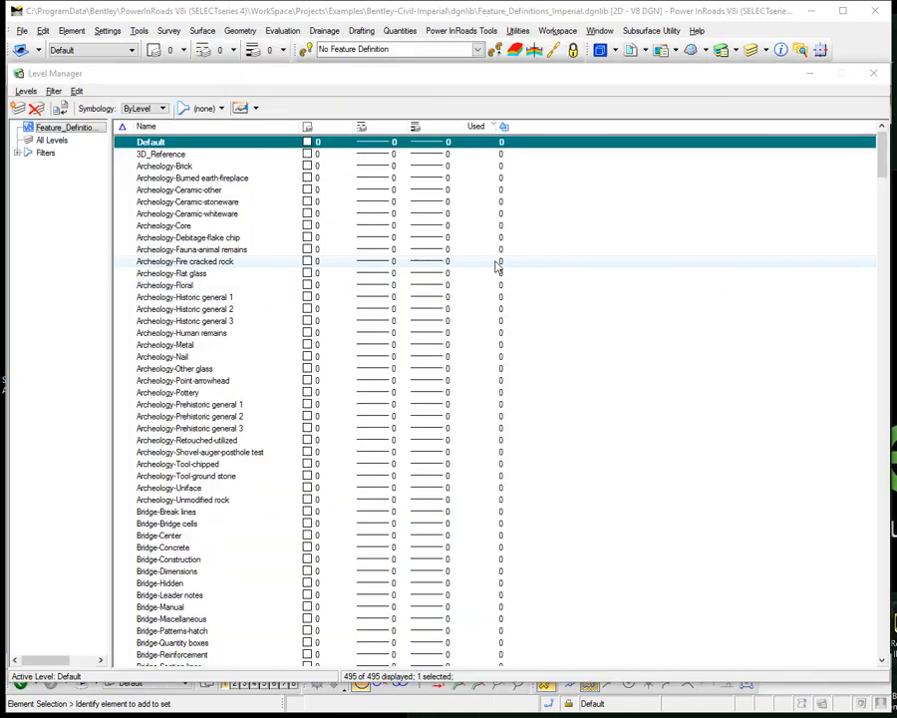
{"action": "right_click", "coordinate": [536, 128]}
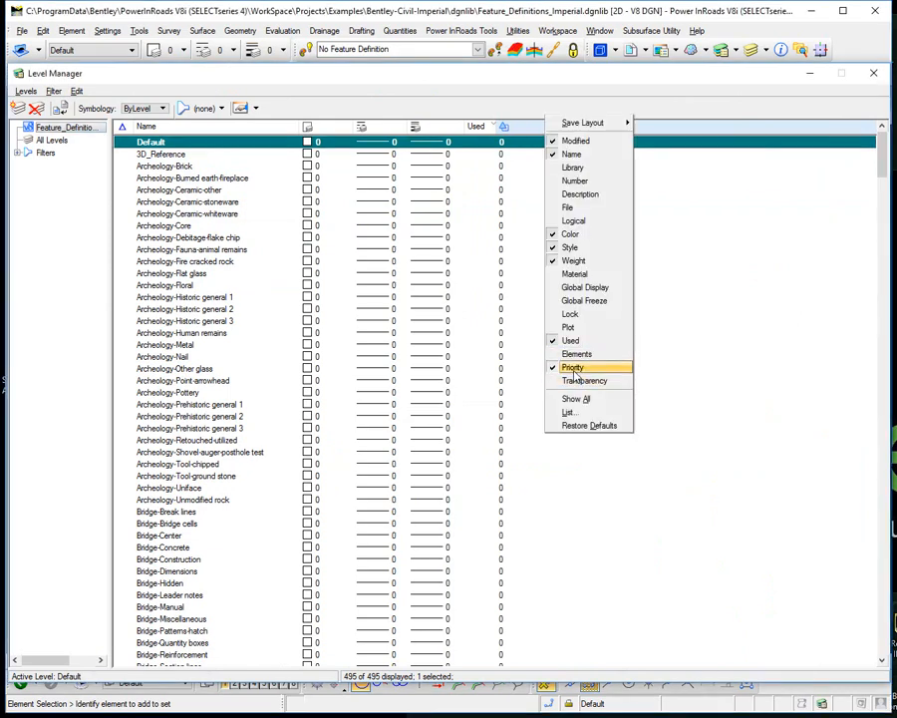
{"action": "left_click", "coordinate": [804, 355]}
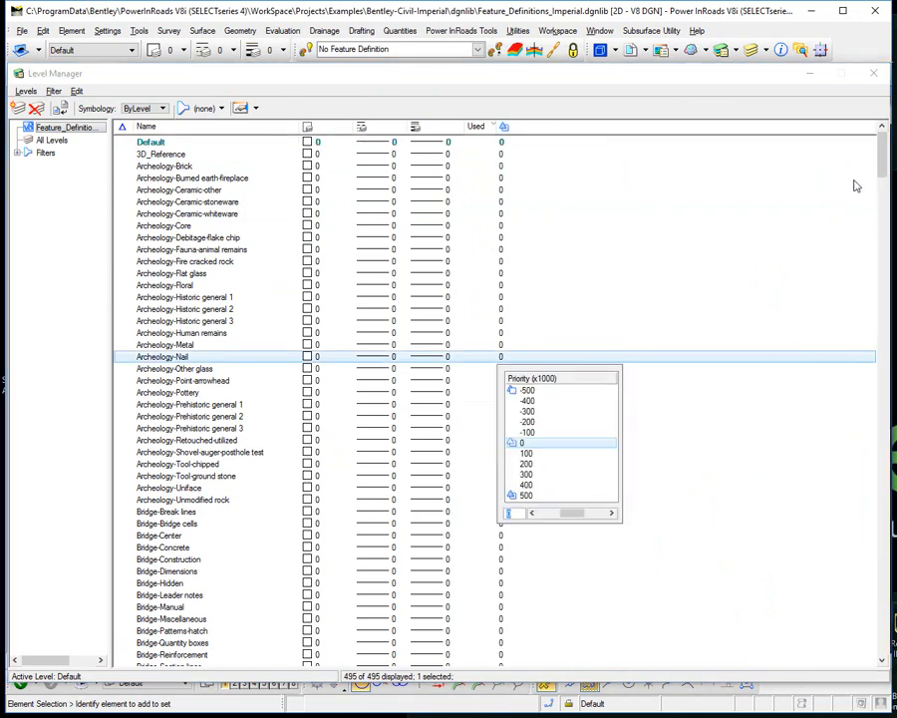
Step: Create a new level named Road_Seamline in the feature definition library
{"action": "left_click", "coordinate": [17, 109]}
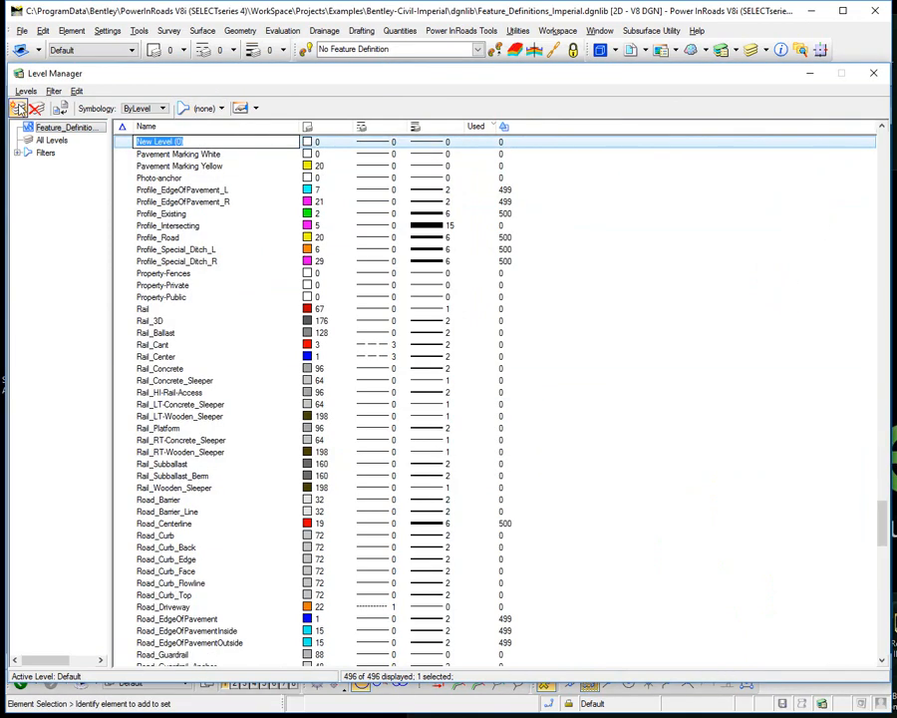
{"action": "type", "text": "Road"}
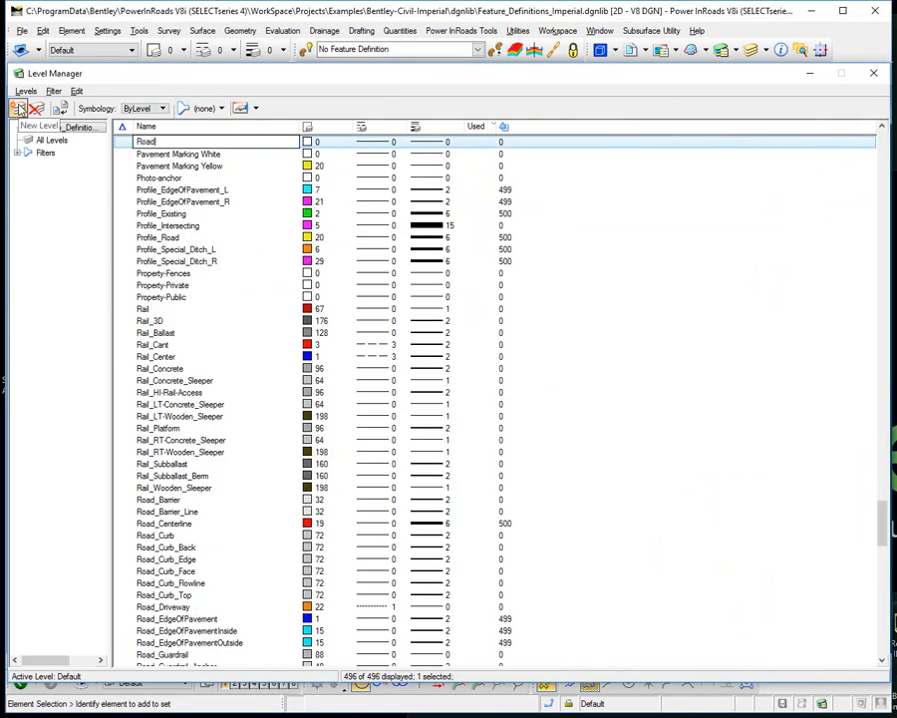
{"action": "type", "text": "_Seamline"}
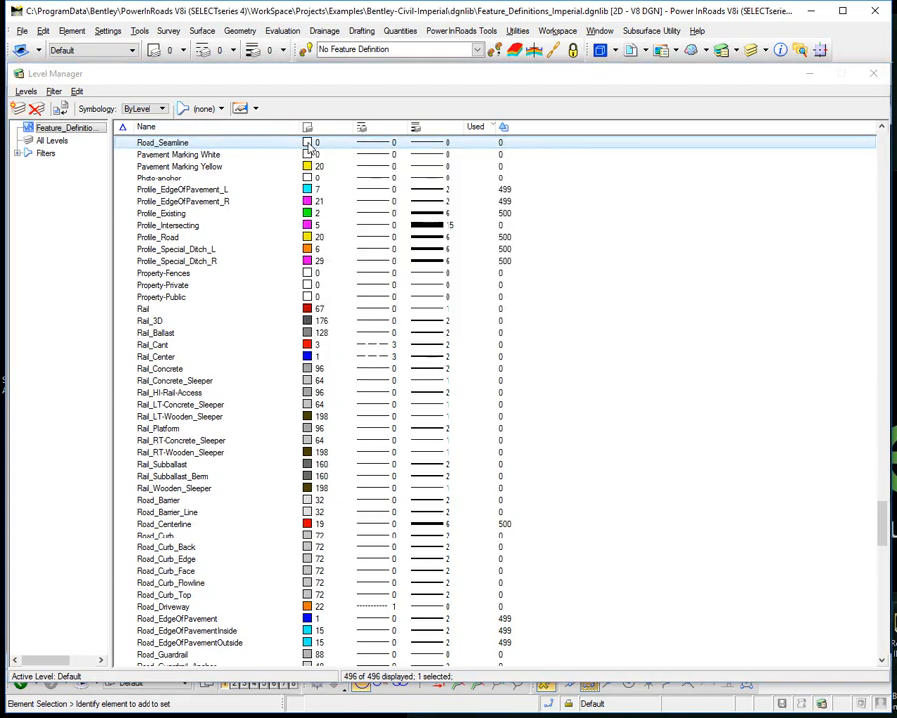
Step: Set the Road_Seamline level's color to 255 (black) and its line weight to 5
{"action": "left_click", "coordinate": [311, 142]}
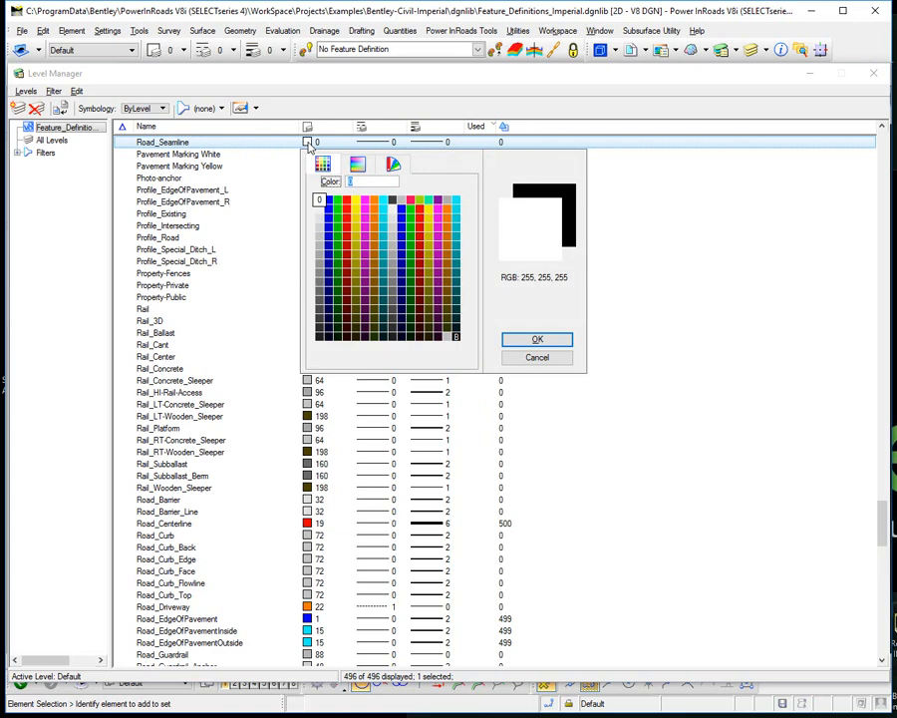
{"action": "left_click", "coordinate": [455, 336]}
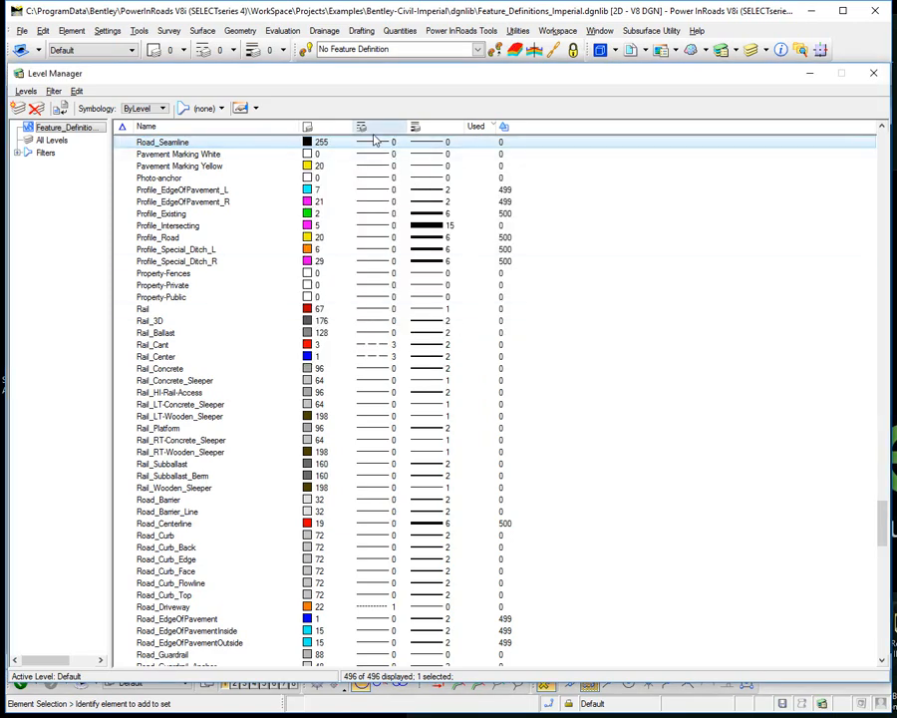
{"action": "left_click", "coordinate": [423, 146]}
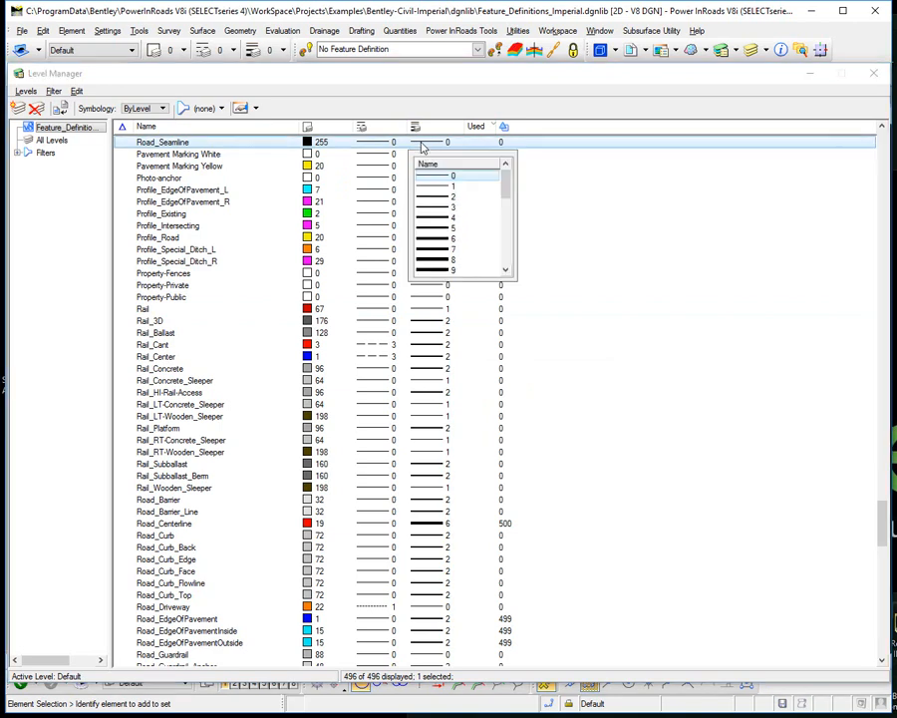
{"action": "left_click", "coordinate": [431, 228]}
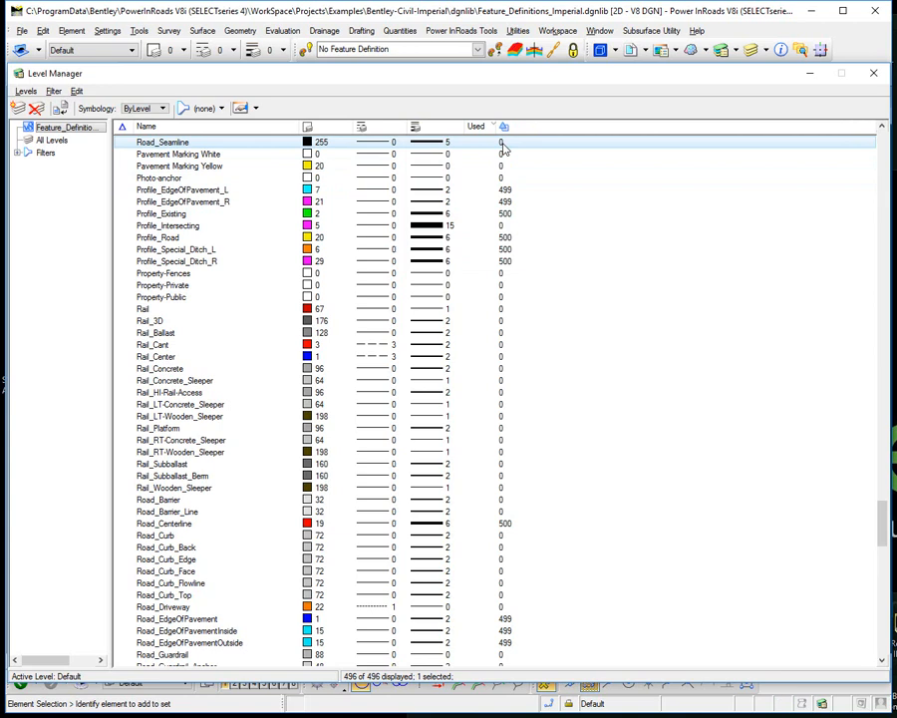
Step: Set the display priority of the Road_Seamline level to 400 and of the Road_EdgeOfPavement level to 300
{"action": "left_click", "coordinate": [501, 143]}
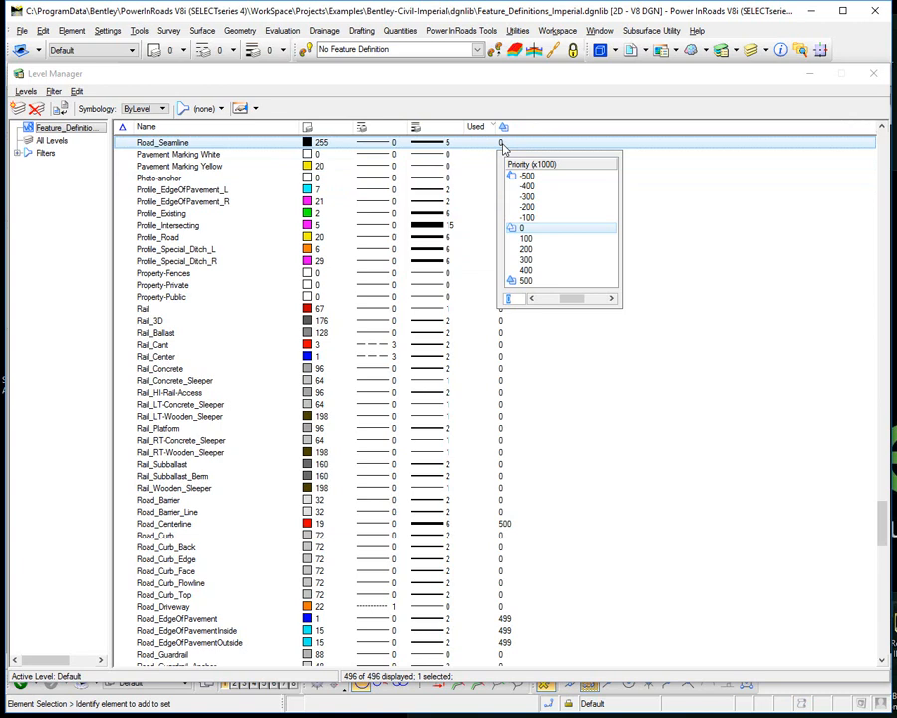
{"action": "left_click", "coordinate": [538, 271]}
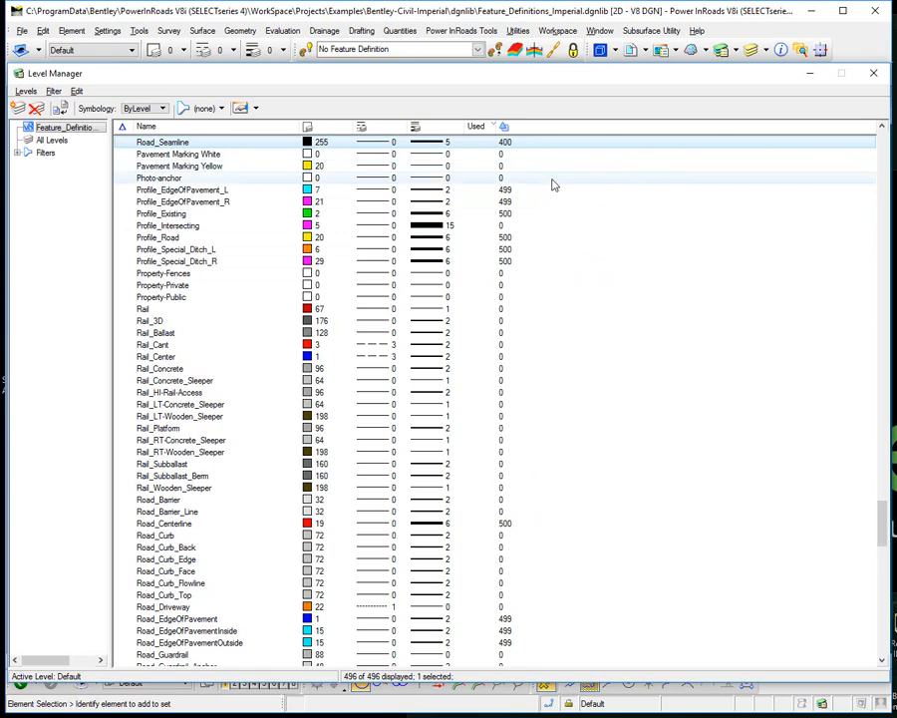
{"action": "left_click", "coordinate": [508, 618]}
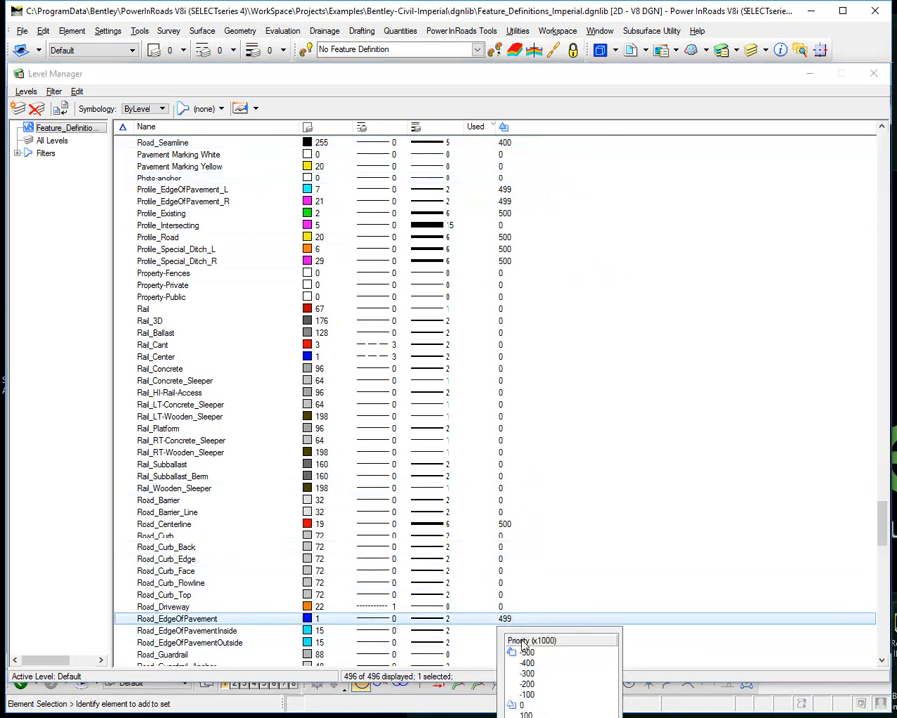
{"action": "key", "text": "Escape"}
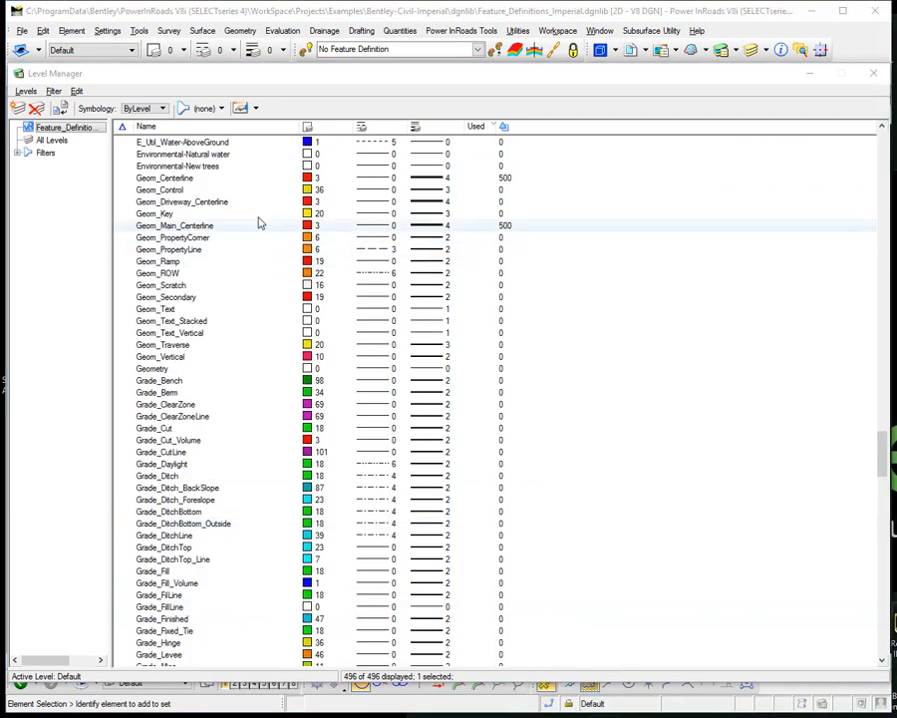
Step: Create another new level named Road_Edge of Pavement - Fillets in the feature definition library
{"action": "left_click", "coordinate": [200, 178]}
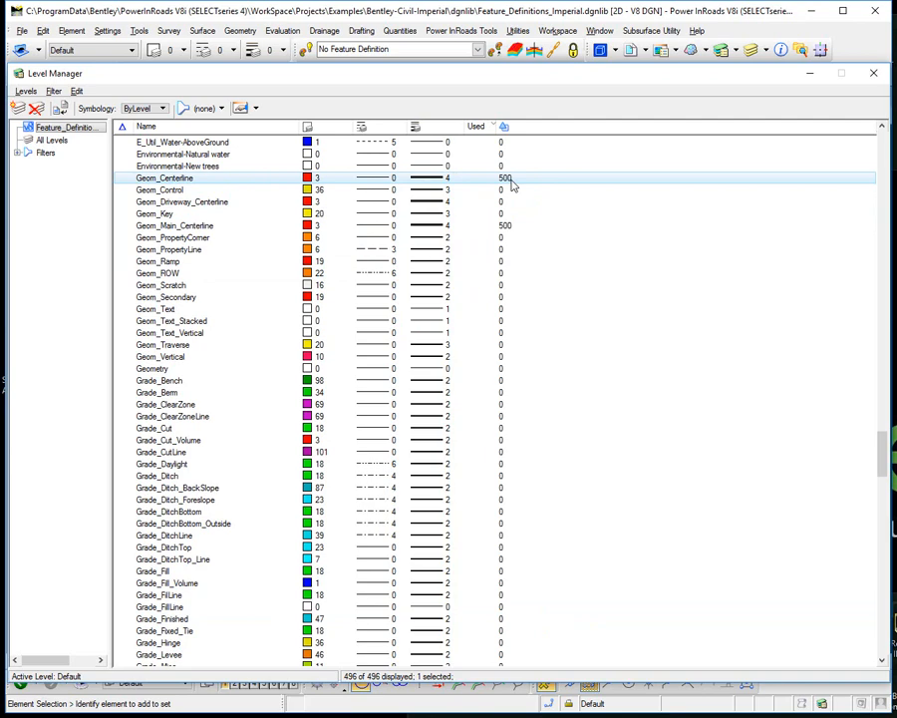
{"action": "scroll", "coordinate": [532, 415], "scroll_direction": "down", "scroll_amount": 20}
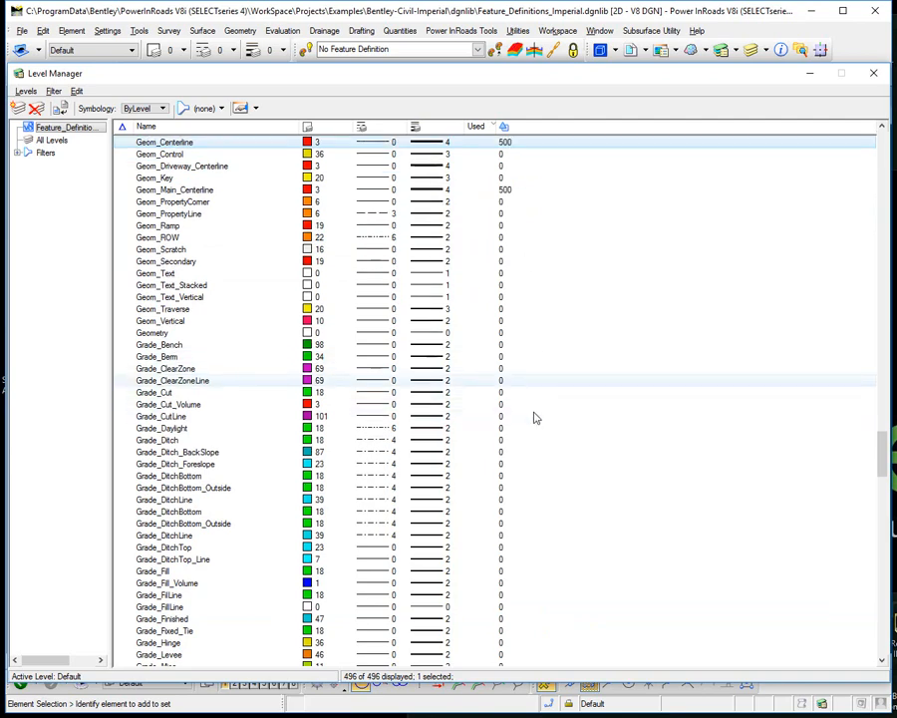
{"action": "scroll", "coordinate": [559, 507], "scroll_direction": "down", "scroll_amount": 11}
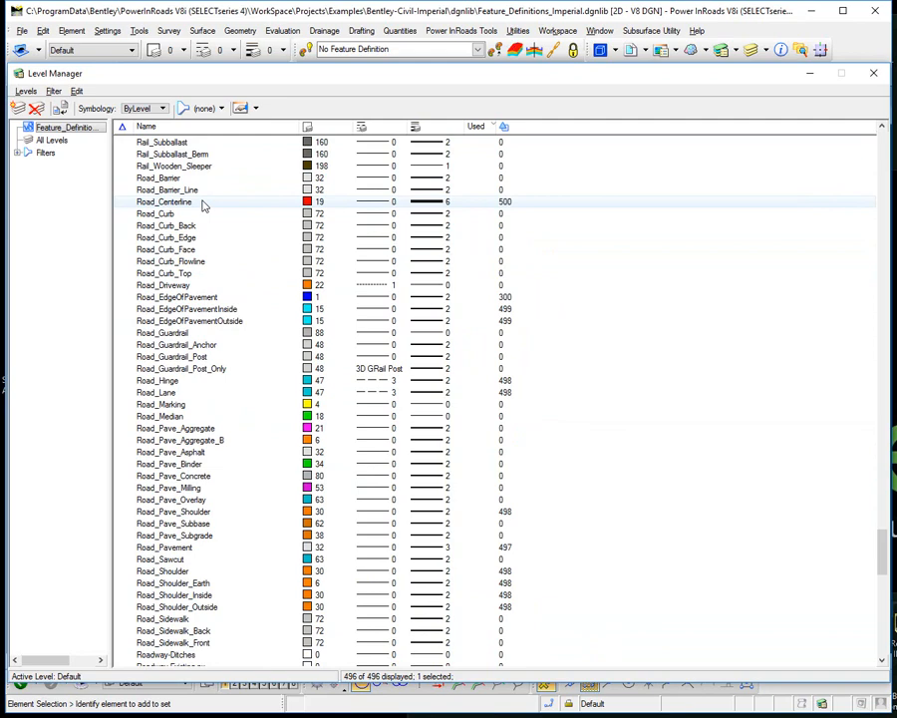
{"action": "left_click", "coordinate": [18, 108]}
{"action": "type", "text": "R"}
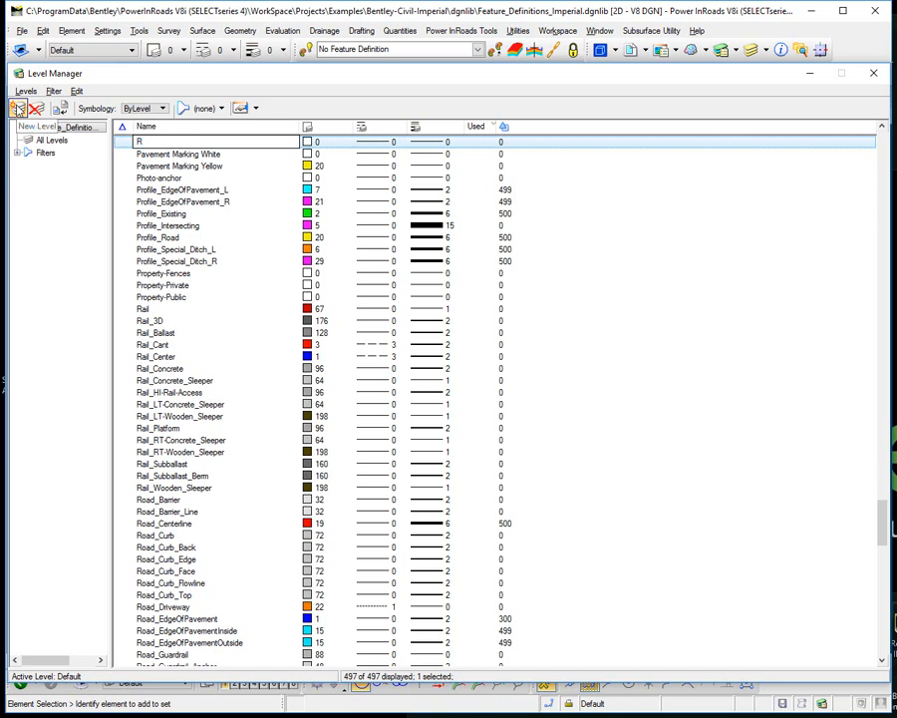
{"action": "type", "text": "oad_Edge of Pavement"}
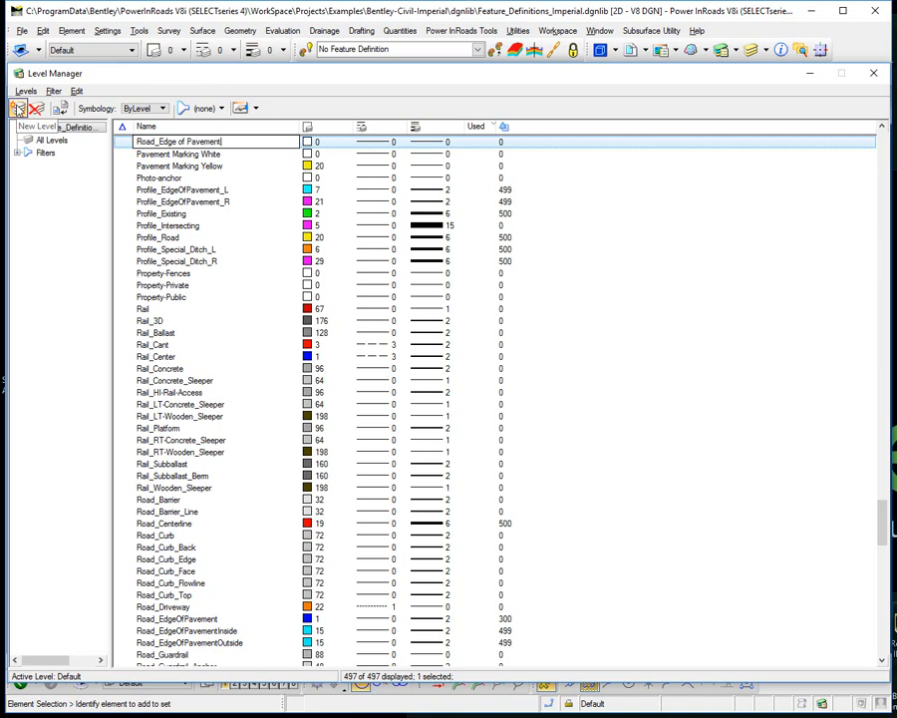
{"action": "type", "text": " - Fillets"}
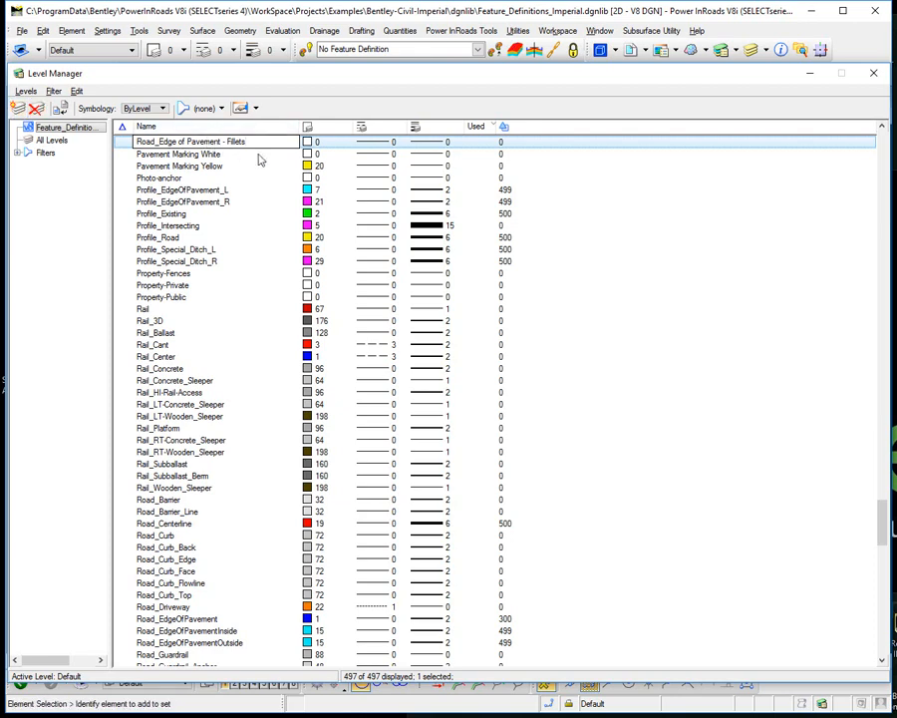
Step: Set the Road_Edge of Pavement - Fillets level's color to 1 (blue) and its line weight to 2
{"action": "left_click", "coordinate": [311, 141]}
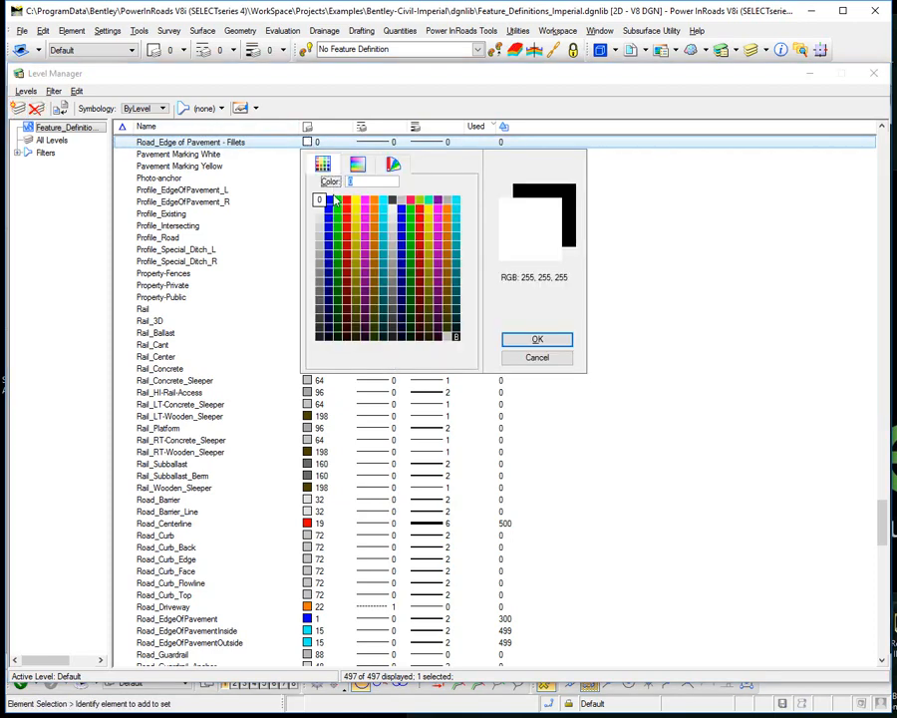
{"action": "double_click", "coordinate": [332, 200]}
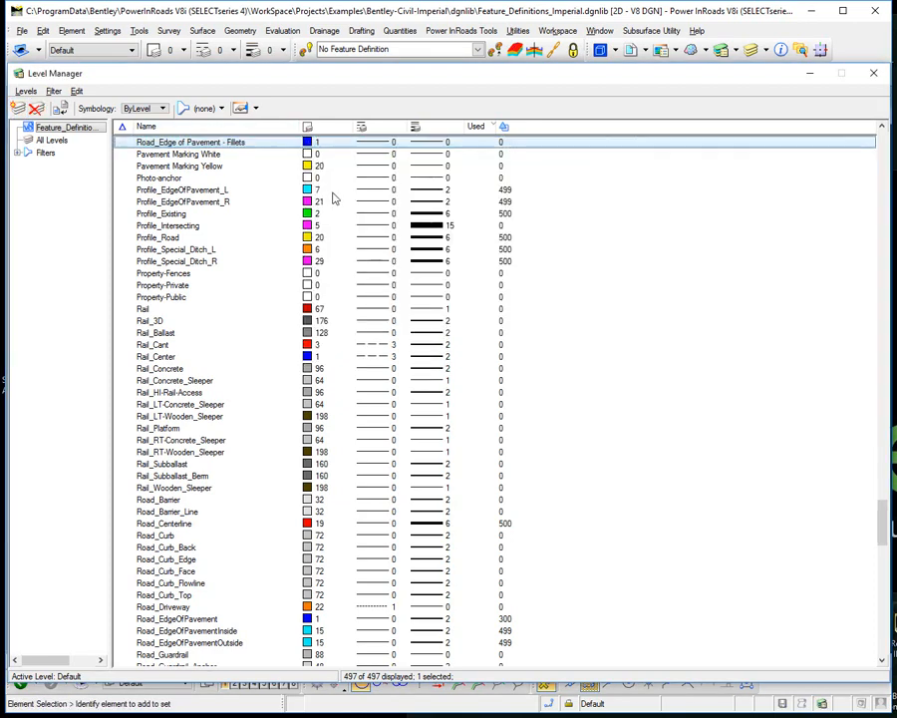
{"action": "left_click", "coordinate": [425, 143]}
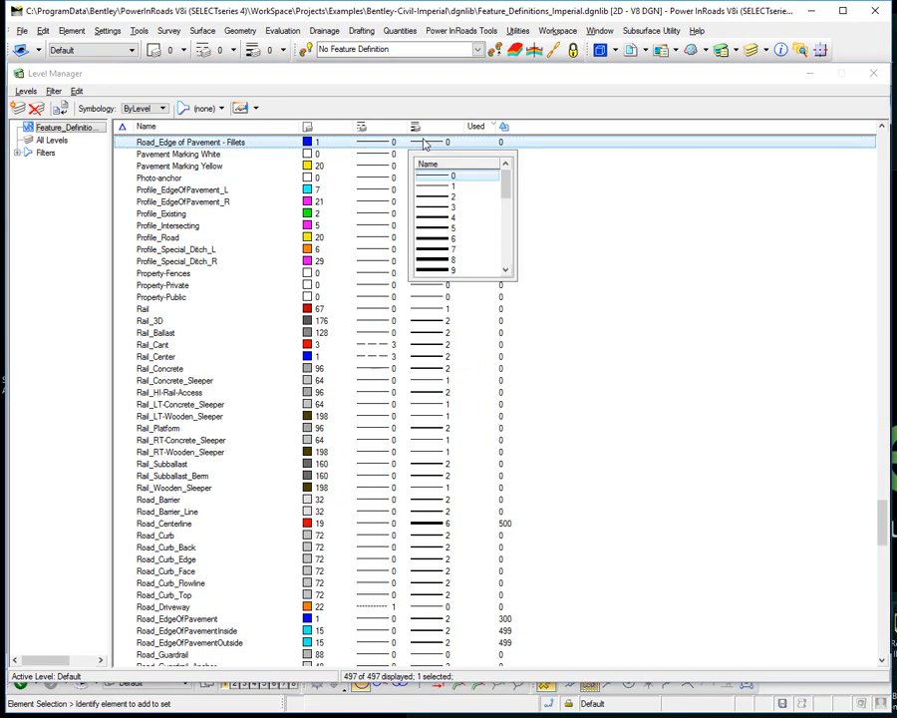
{"action": "left_click", "coordinate": [430, 199]}
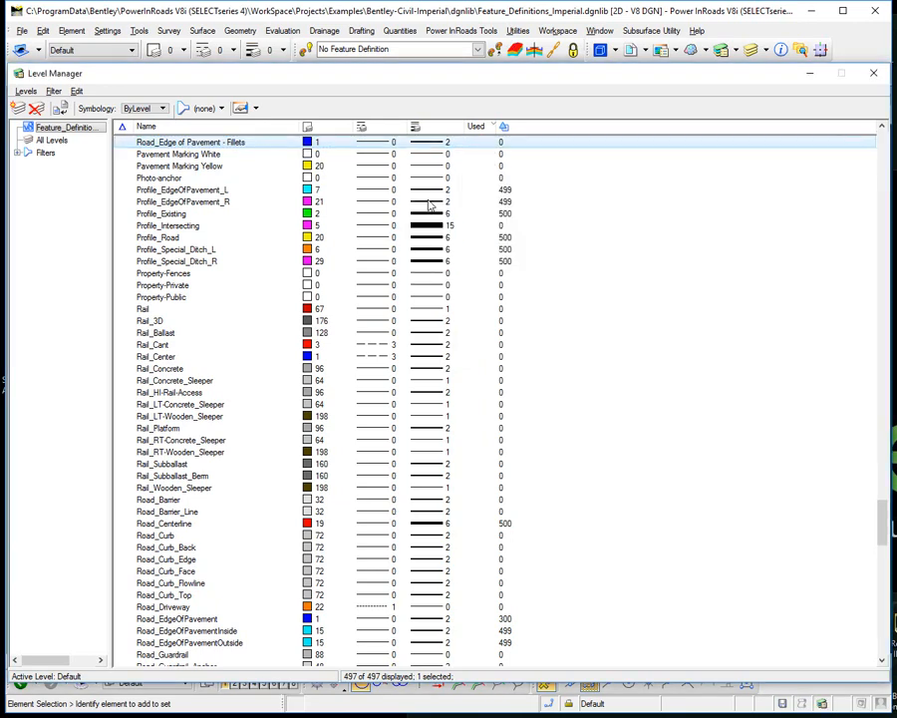
Step: Set the display priority of the Road_Edge of Pavement - Fillets level to 500
{"action": "left_click", "coordinate": [504, 143]}
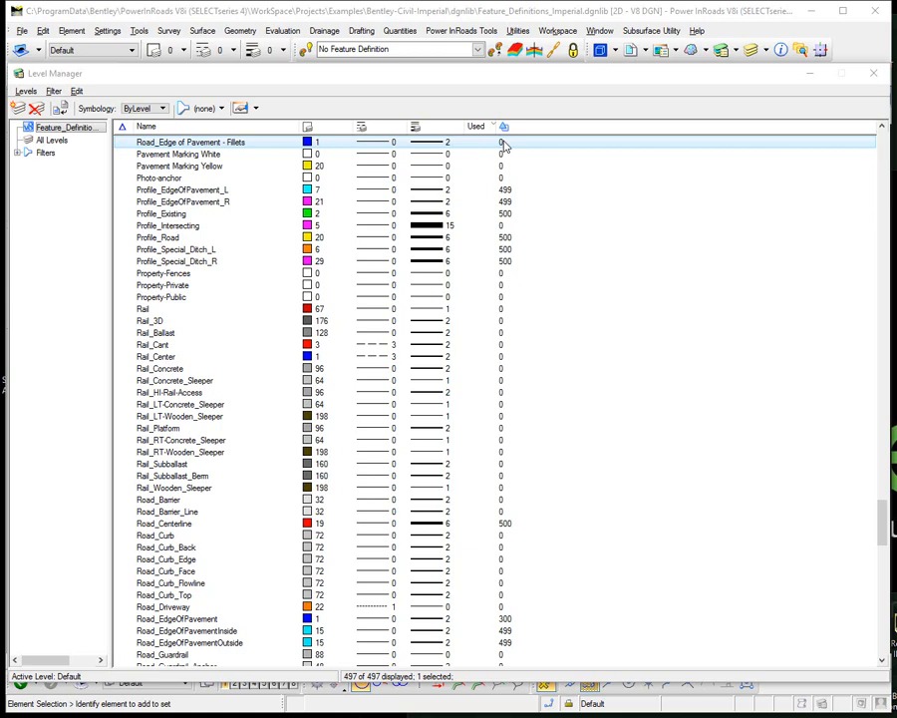
{"action": "left_click", "coordinate": [504, 145]}
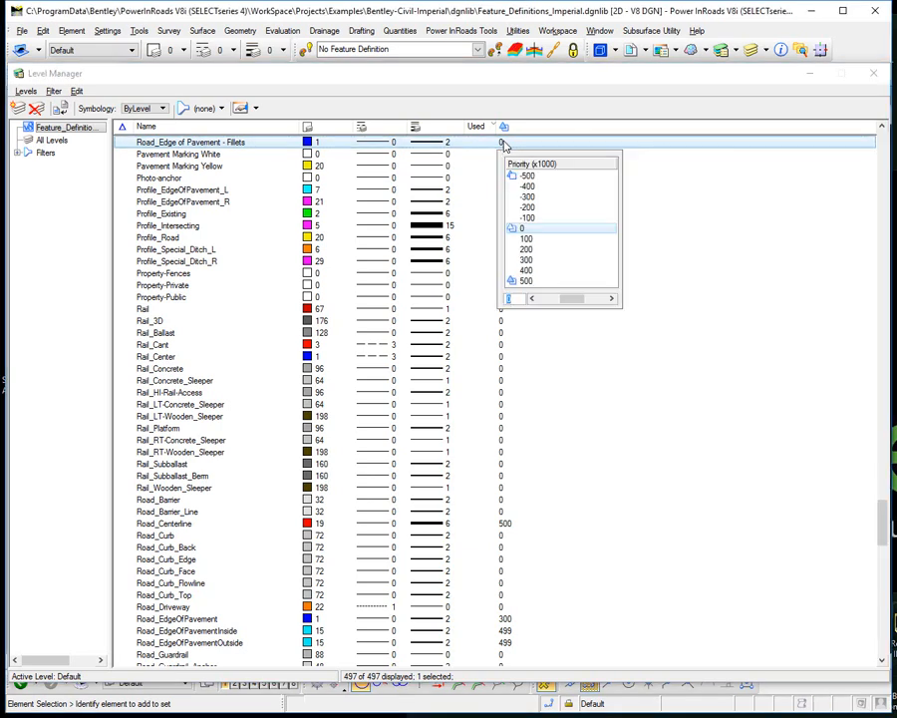
{"action": "left_click", "coordinate": [527, 281]}
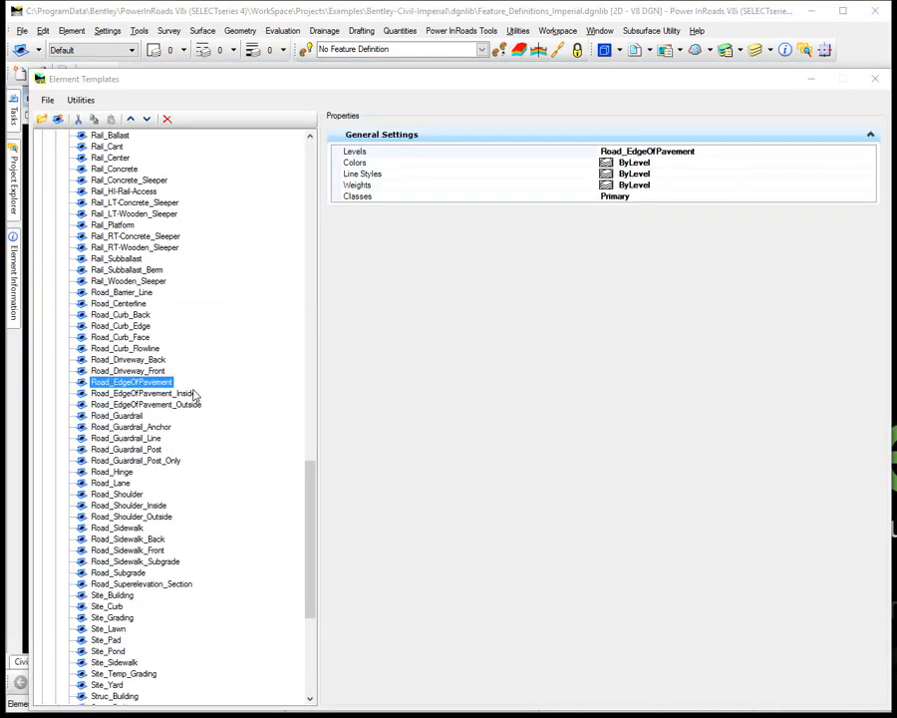
Step: Copy the Road_EdgeOfPavement element template and paste the duplicate into the Linear template group
{"action": "right_click", "coordinate": [139, 386]}
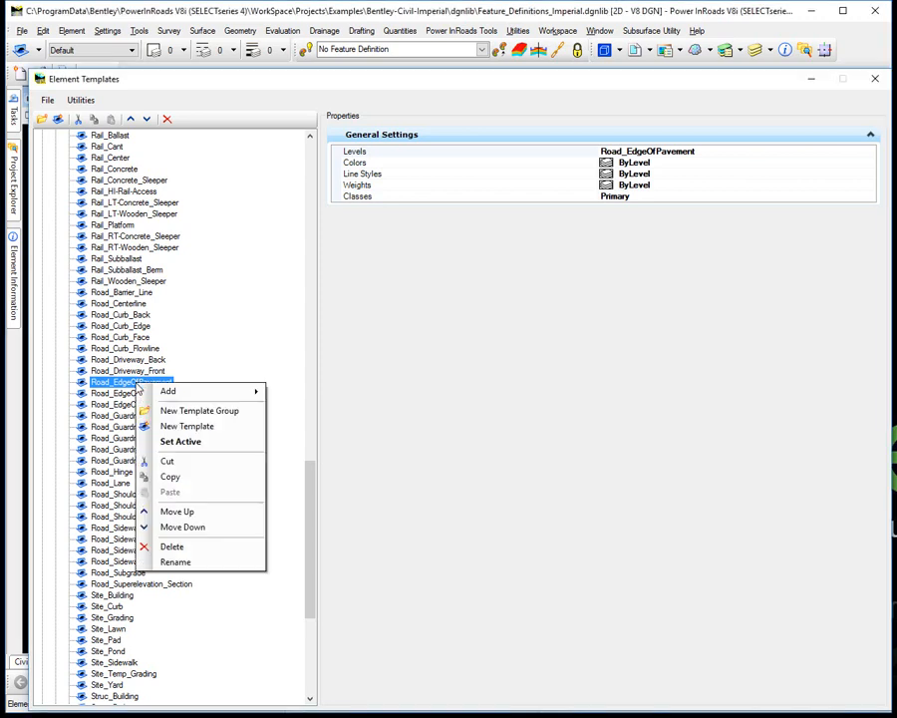
{"action": "left_click", "coordinate": [170, 477]}
{"action": "scroll", "coordinate": [265, 255], "scroll_direction": "up", "scroll_amount": 20}
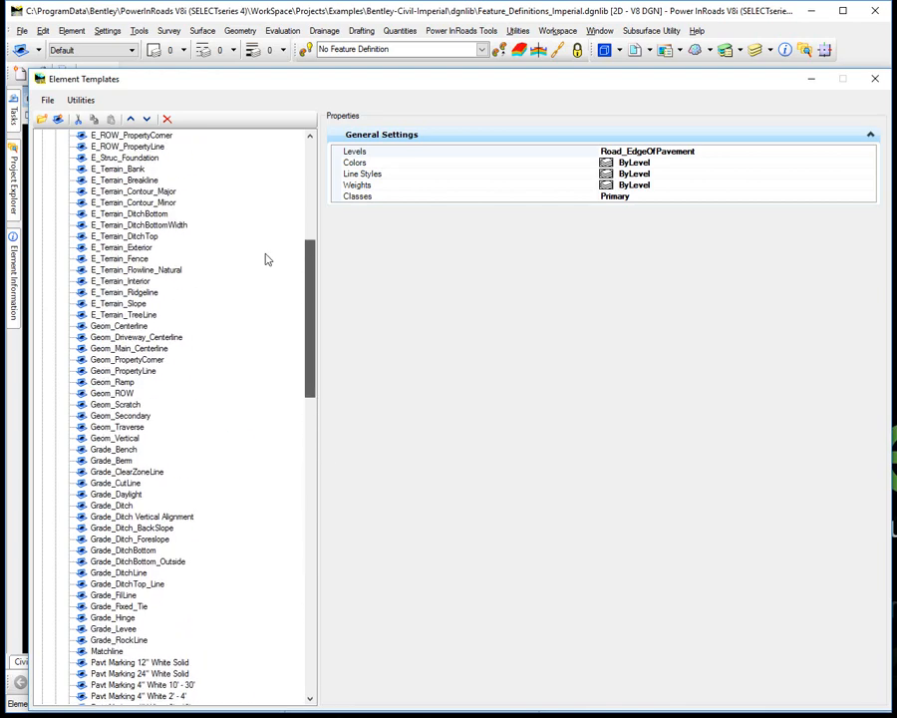
{"action": "left_click", "coordinate": [88, 168]}
{"action": "right_click", "coordinate": [84, 170]}
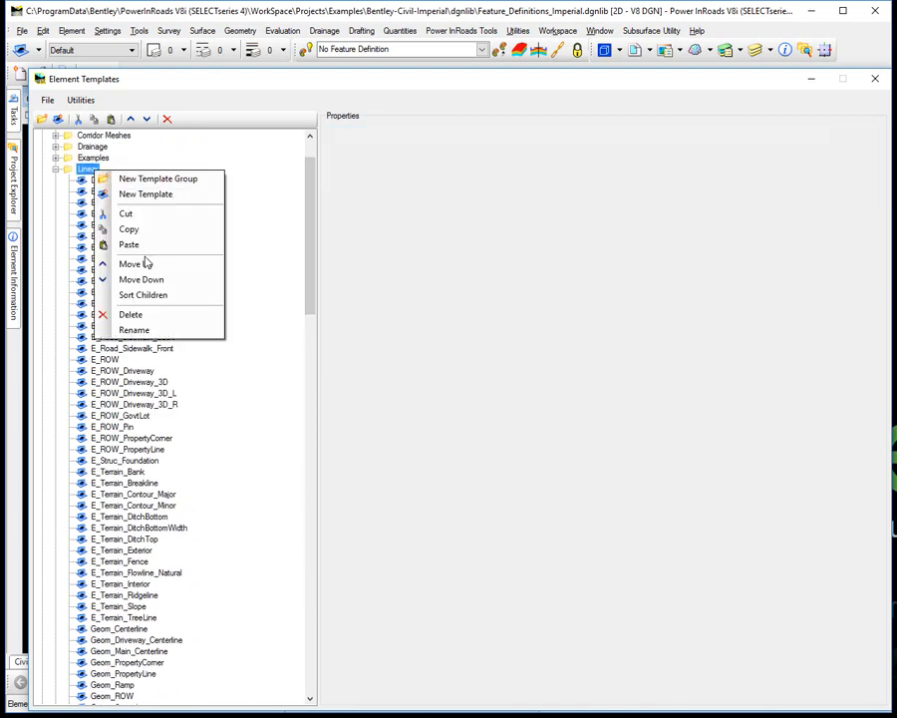
{"action": "left_click", "coordinate": [146, 244]}
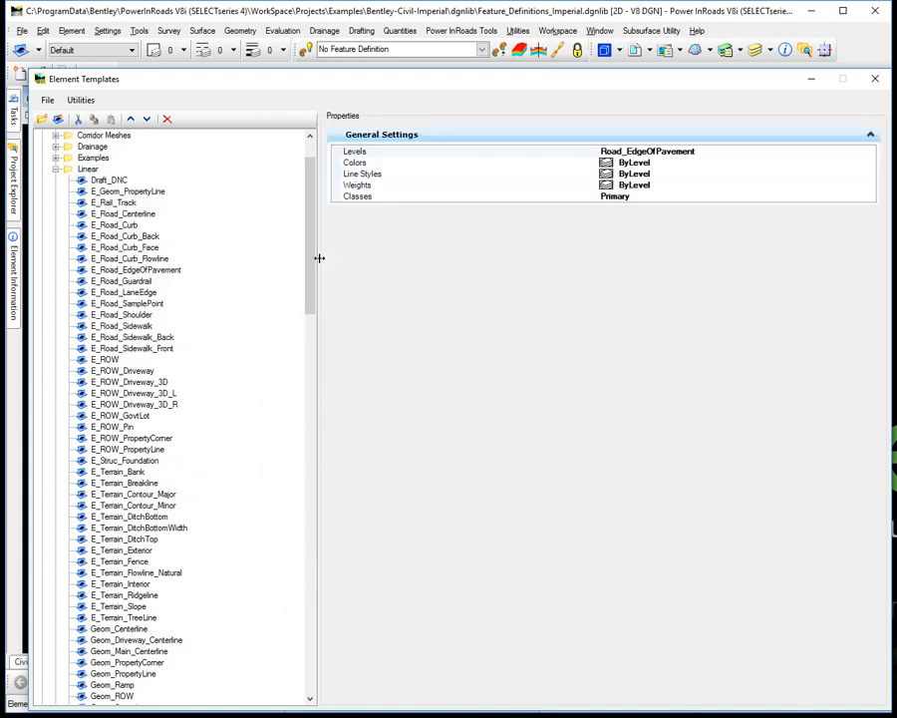
Step: Rename the pasted element template at the end of the Linear group as Road_EdgeOfPavement - Fillets
{"action": "left_click_drag", "start_coordinate": [310, 261], "coordinate": [290, 663]}
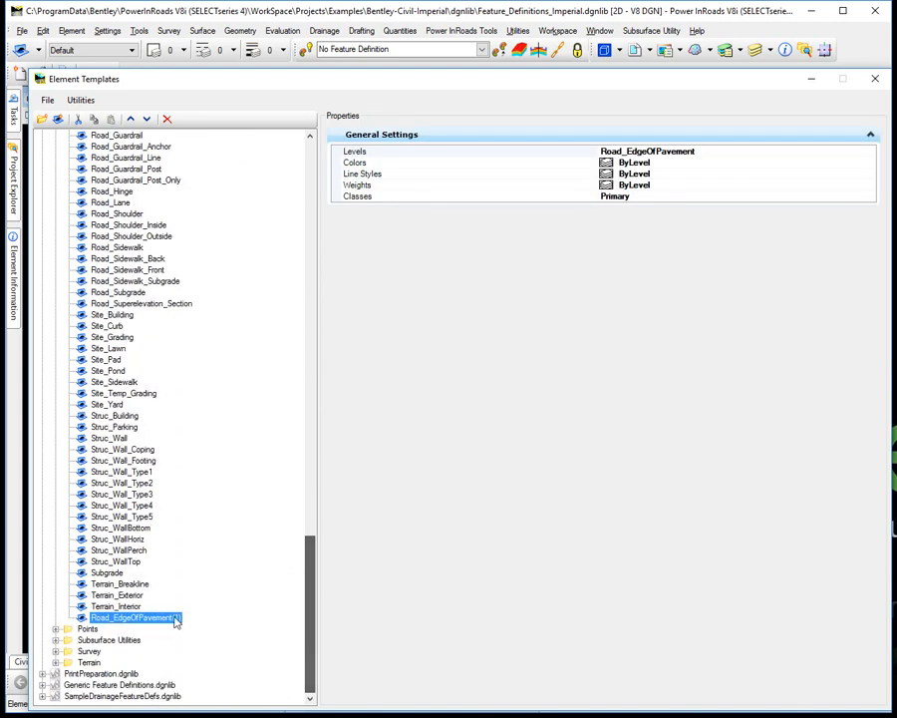
{"action": "left_click", "coordinate": [140, 618]}
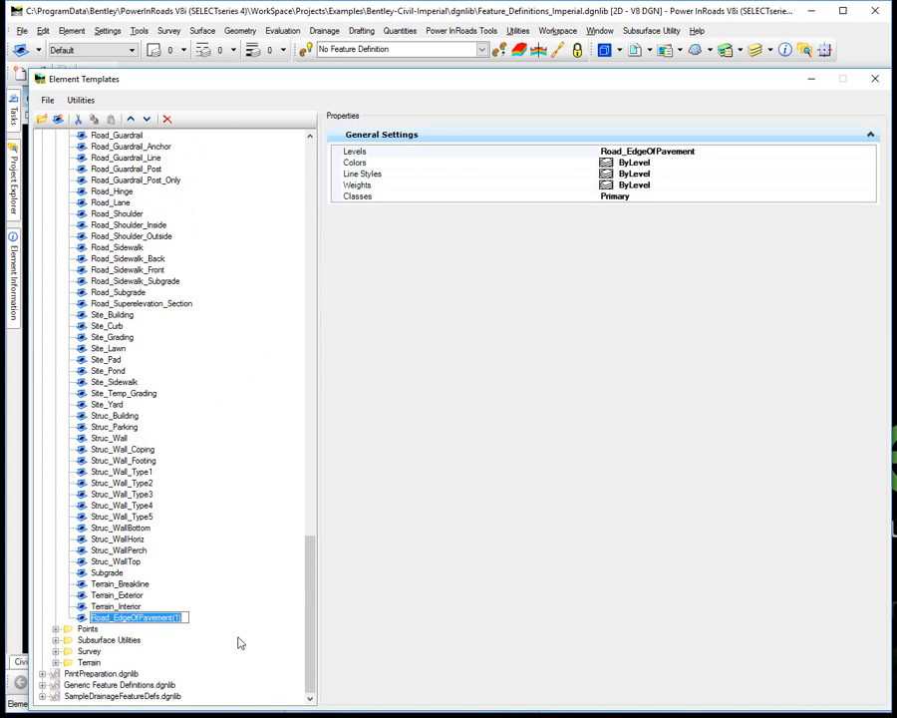
{"action": "key", "text": "End"}
{"action": "key", "text": "BackSpace"}
{"action": "key", "text": "BackSpace"}
{"action": "key", "text": "BackSpace"}
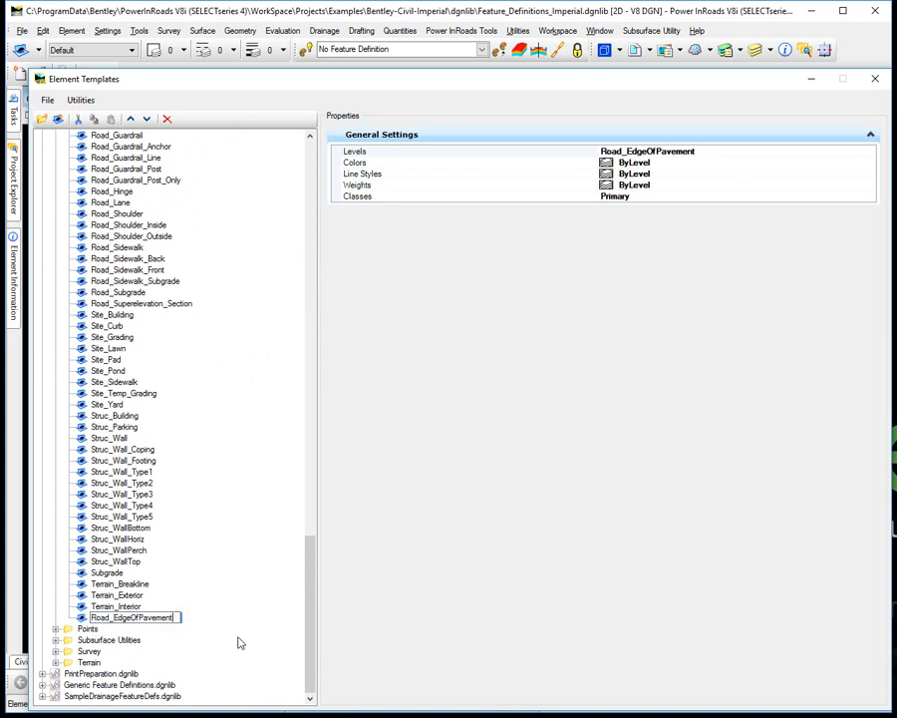
{"action": "type", "text": "- Fillets"}
{"action": "key", "text": "Return"}
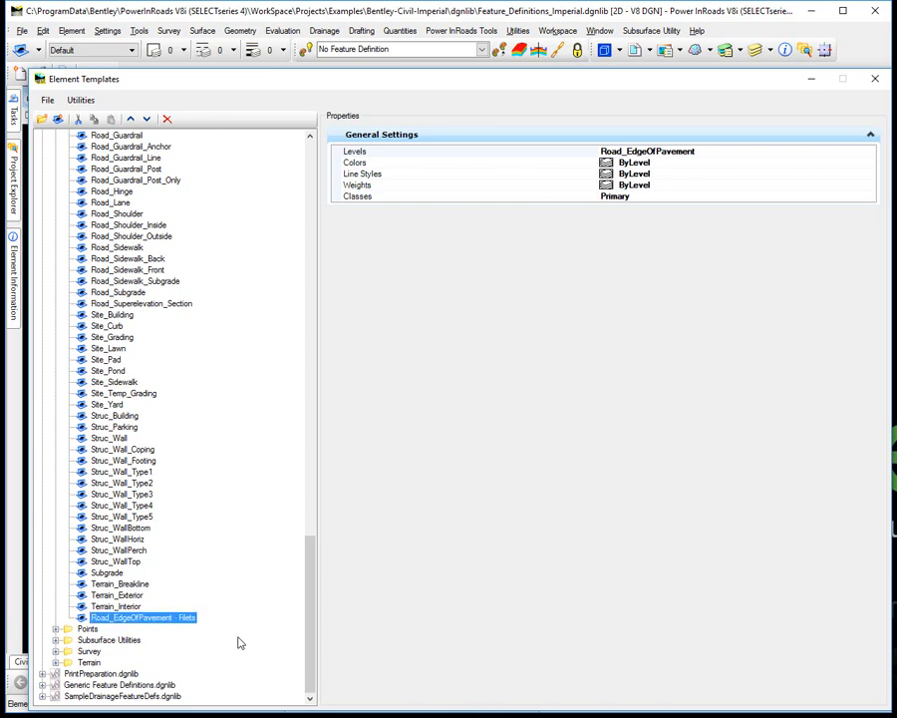
Step: Assign the Road_Edge of Pavement - Fillets level to the new fillets element template
{"action": "left_click", "coordinate": [869, 151]}
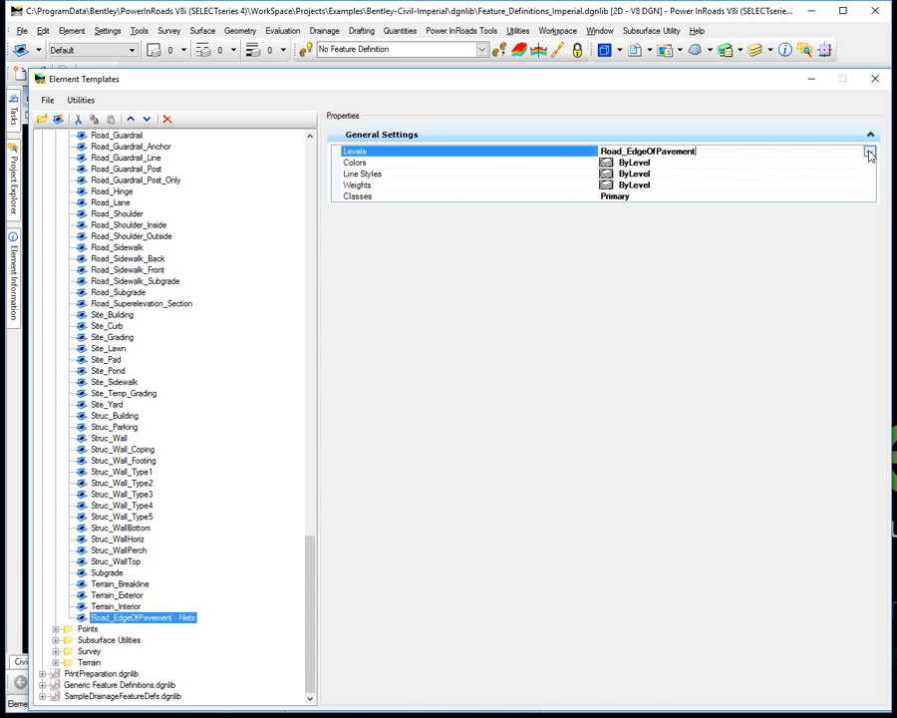
{"action": "left_click", "coordinate": [869, 152]}
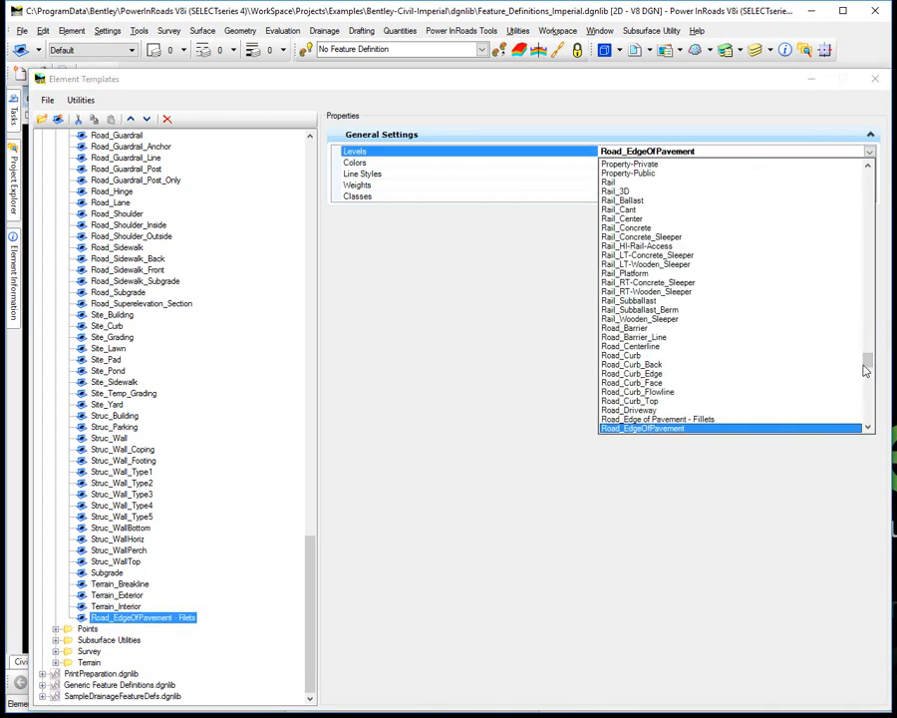
{"action": "left_click", "coordinate": [870, 429]}
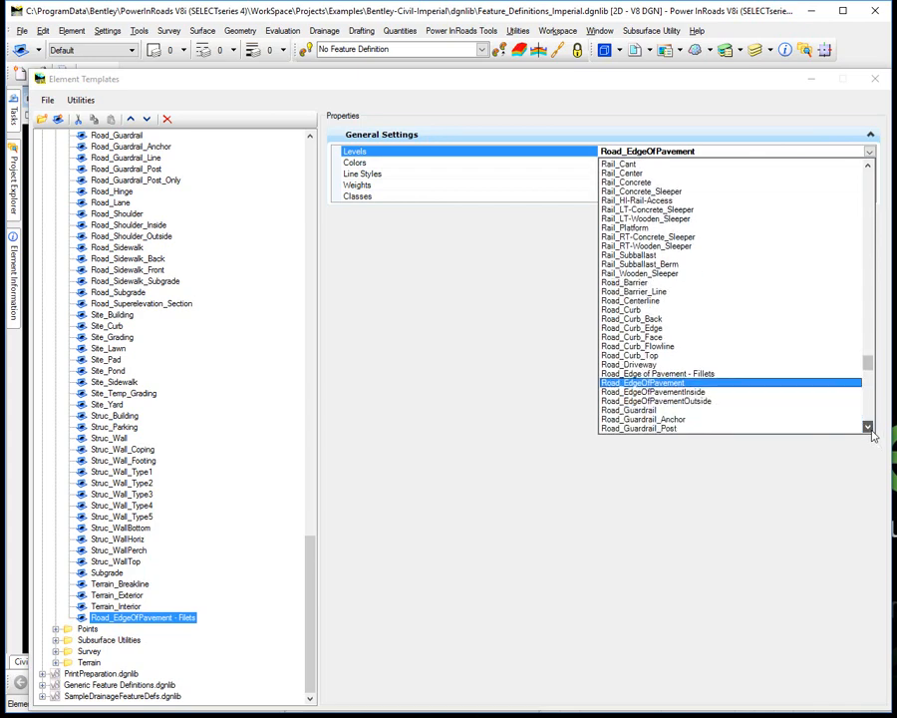
{"action": "left_click", "coordinate": [870, 430]}
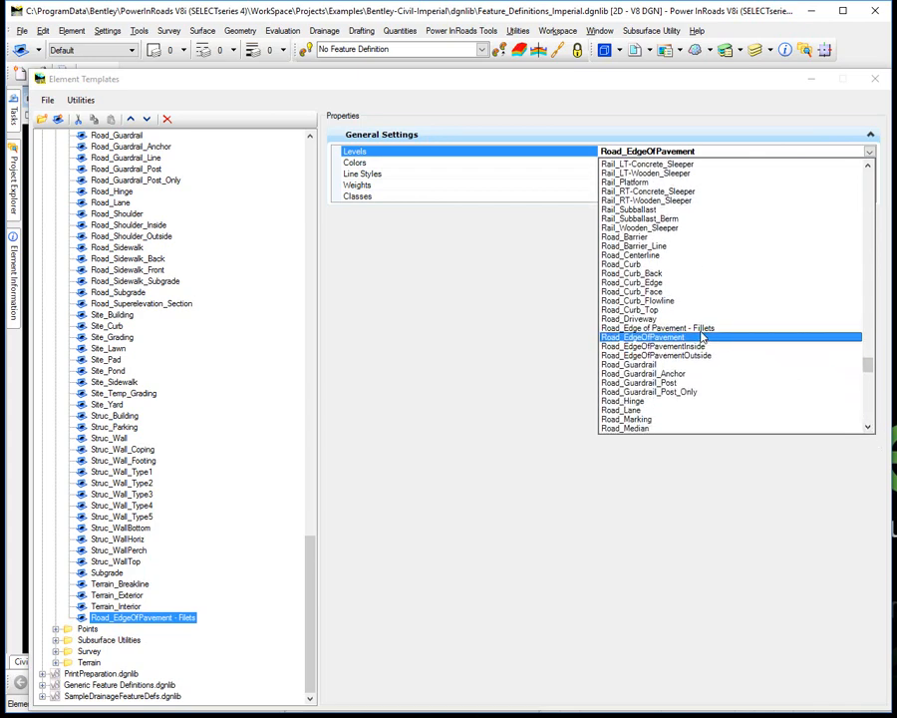
{"action": "left_click", "coordinate": [700, 329]}
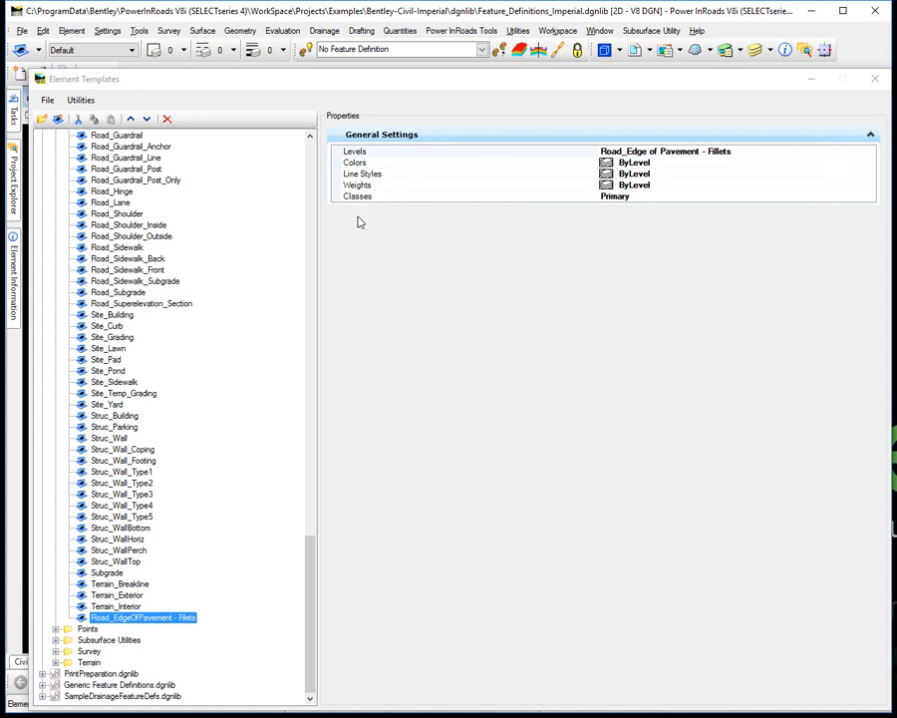
Step: Add a priority setting to the Road_EdgeOfPavement - Filets element template and set it to 500
{"action": "right_click", "coordinate": [357, 221]}
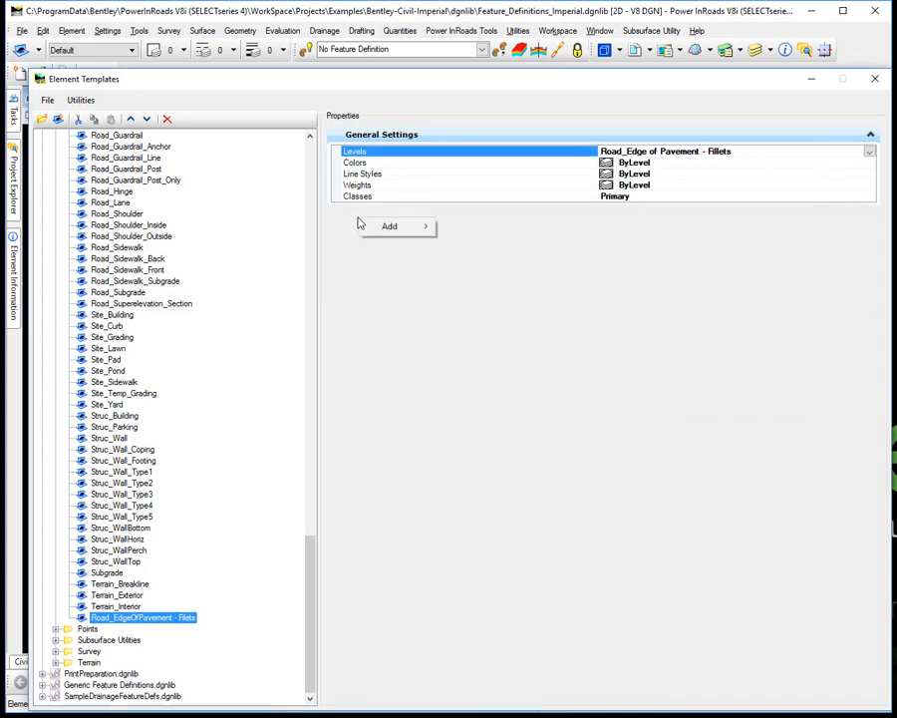
{"action": "mouse_move", "coordinate": [380, 231]}
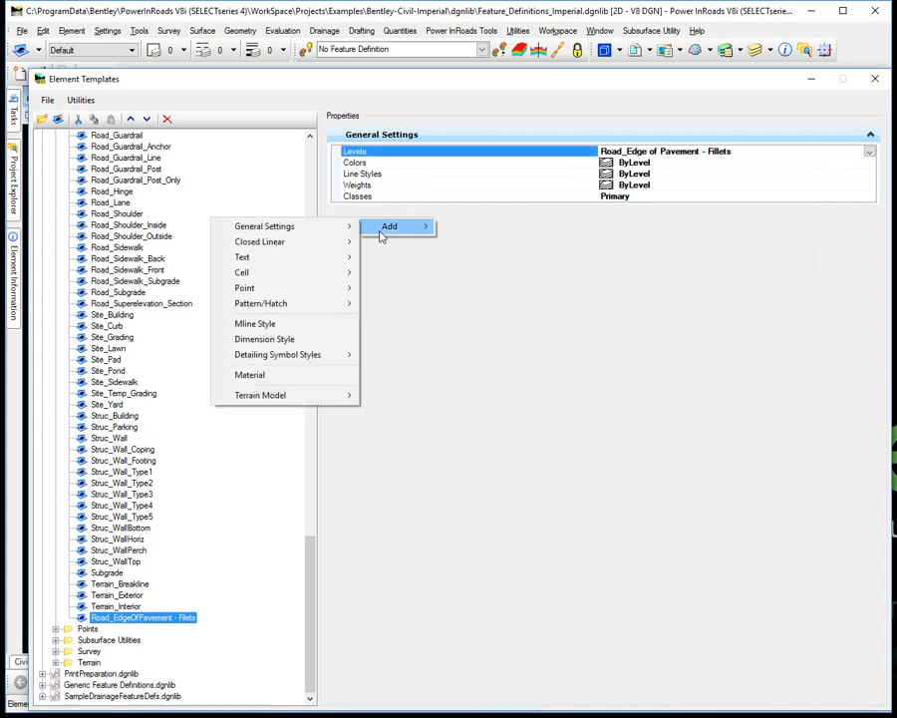
{"action": "mouse_move", "coordinate": [290, 231]}
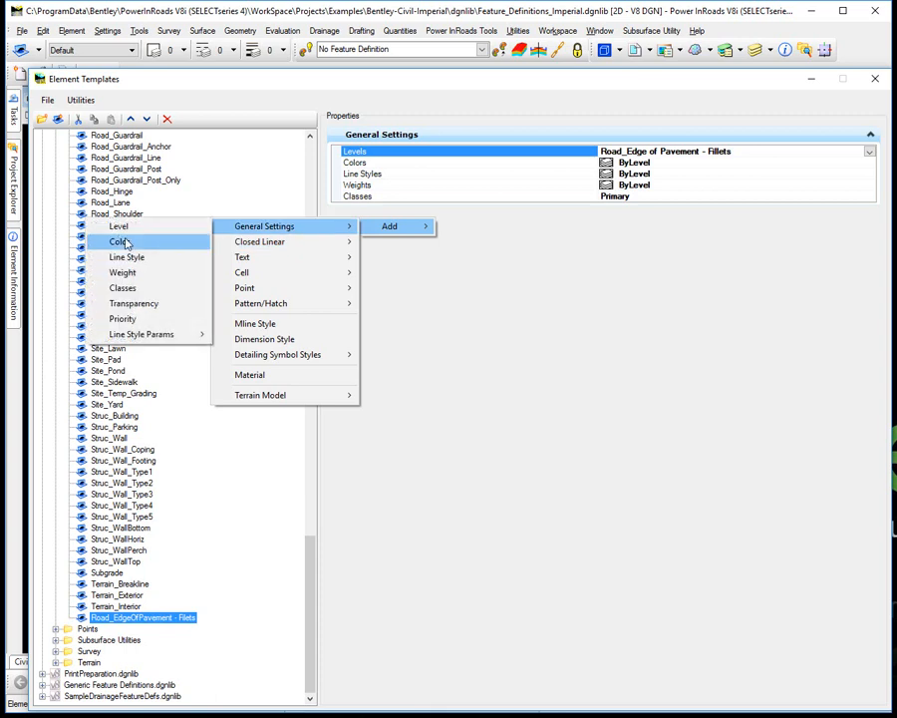
{"action": "left_click", "coordinate": [121, 319]}
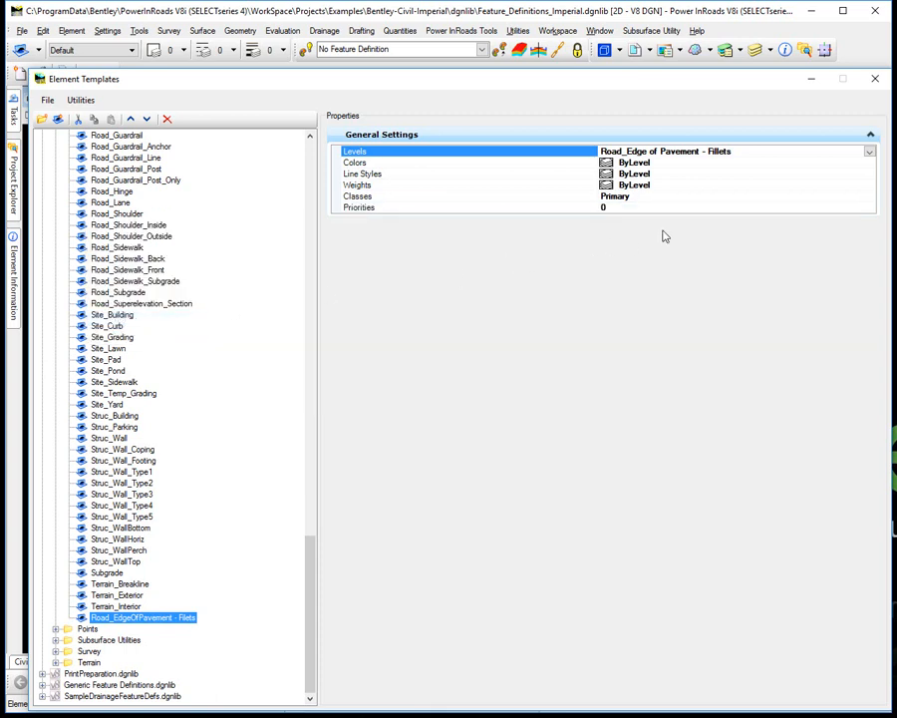
{"action": "left_click", "coordinate": [841, 207]}
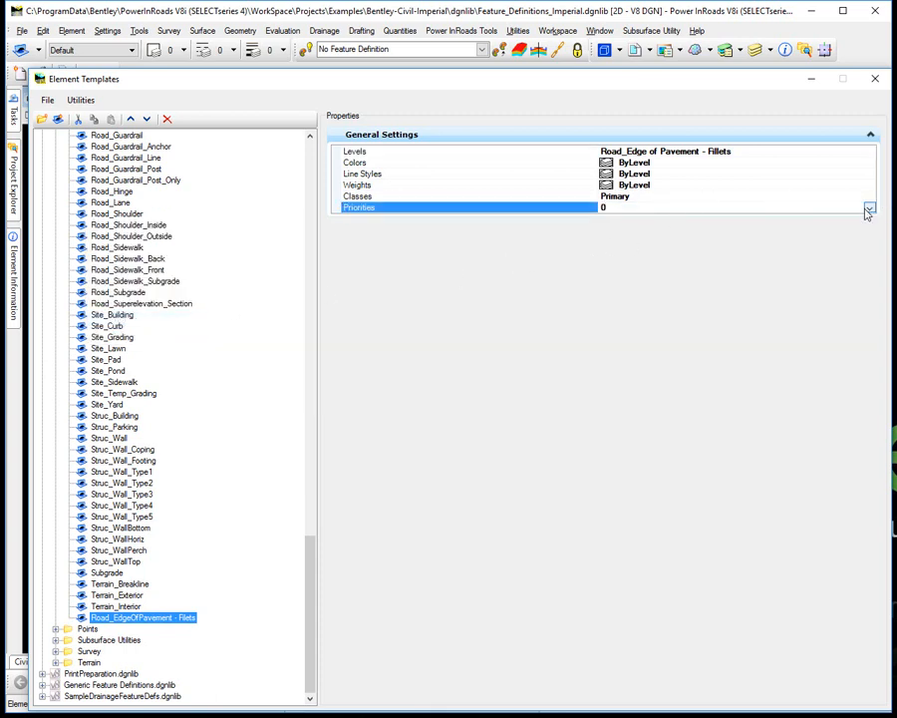
{"action": "left_click", "coordinate": [869, 209]}
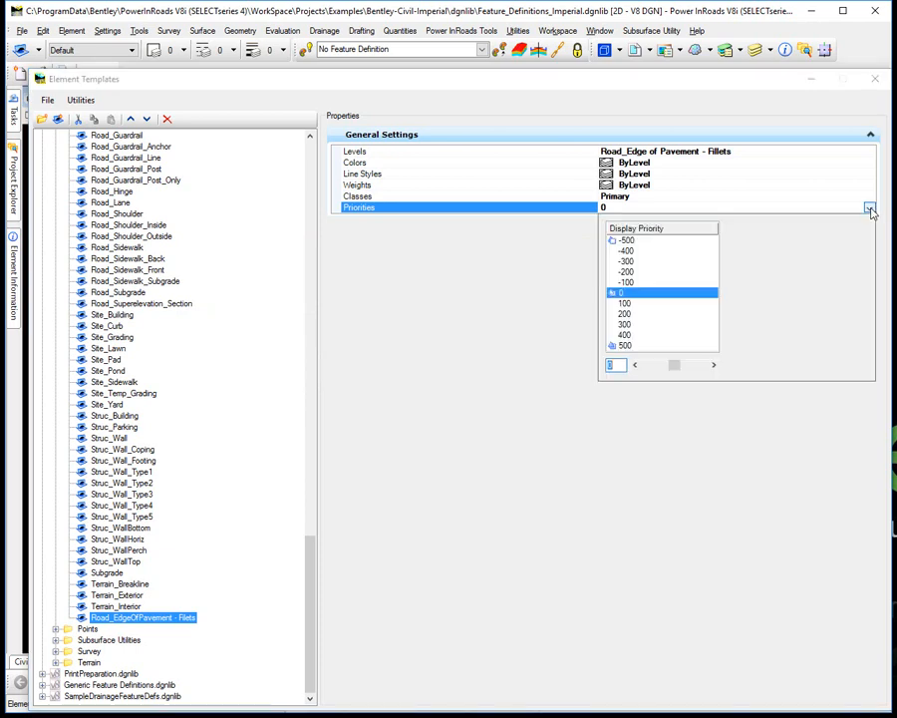
{"action": "left_click", "coordinate": [625, 345]}
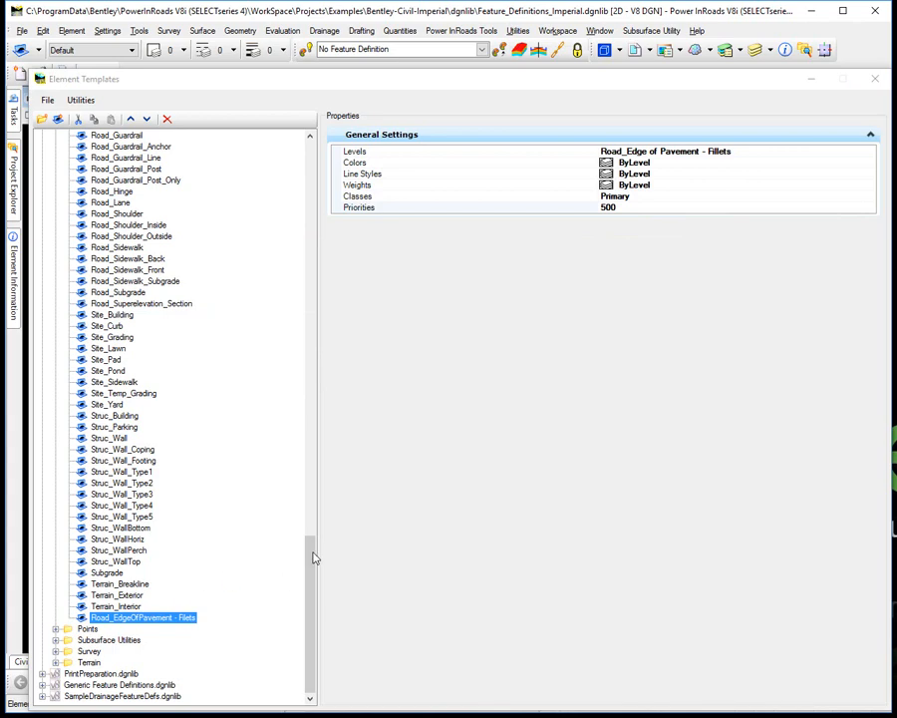
Step: Sort the element templates within the Linear template group
{"action": "left_click_drag", "start_coordinate": [310, 554], "coordinate": [206, 190]}
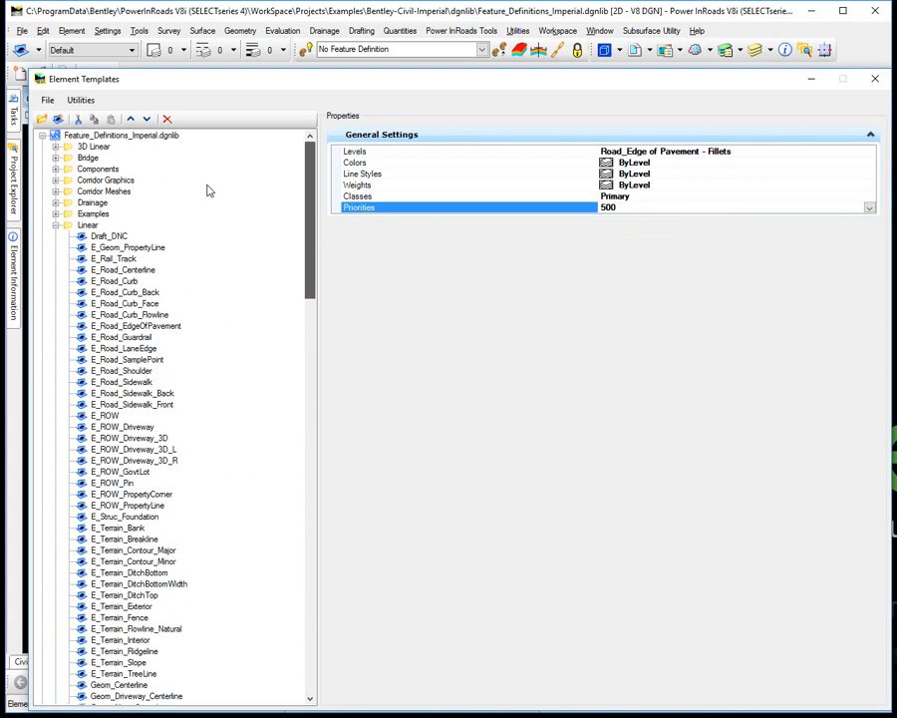
{"action": "right_click", "coordinate": [97, 226]}
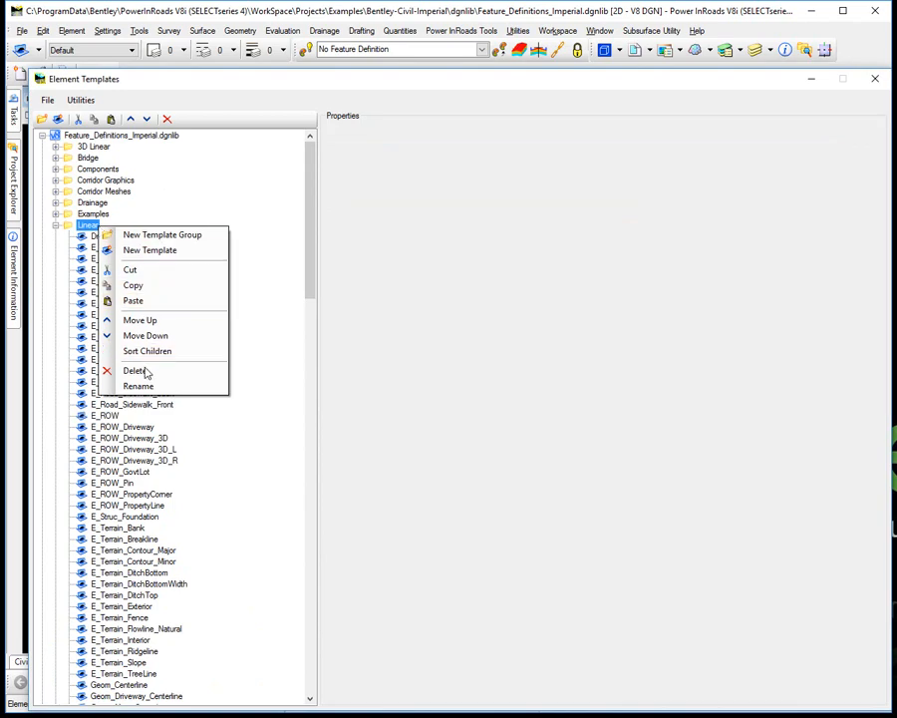
{"action": "left_click", "coordinate": [177, 354]}
Step: Add a priority setting to the Road_EdgeOfPavement element template in the Linear group and set it to 300
{"action": "left_click_drag", "start_coordinate": [309, 267], "coordinate": [312, 616]}
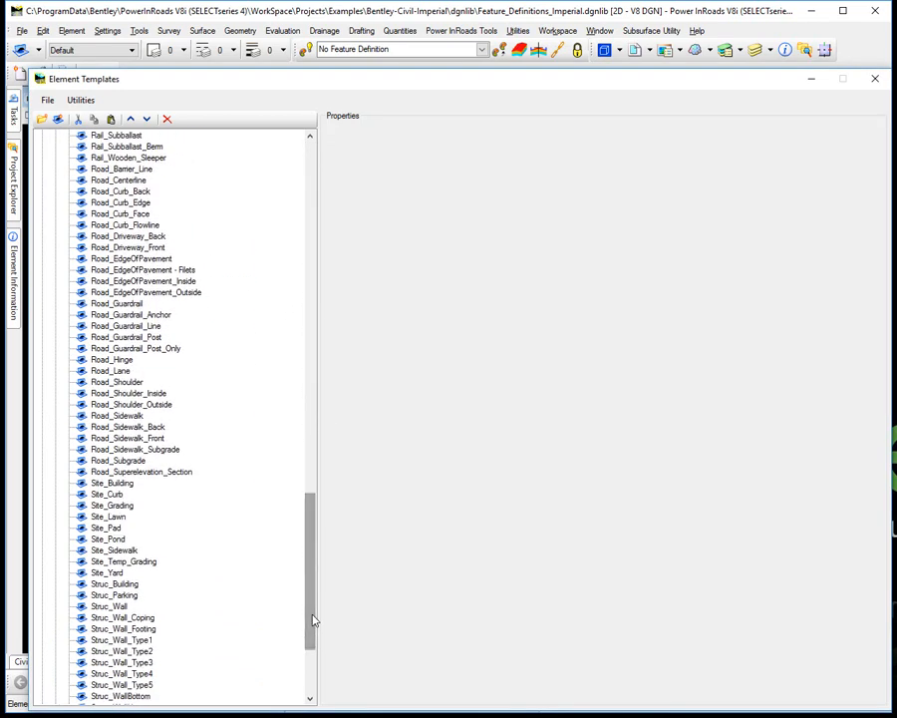
{"action": "left_click", "coordinate": [158, 261]}
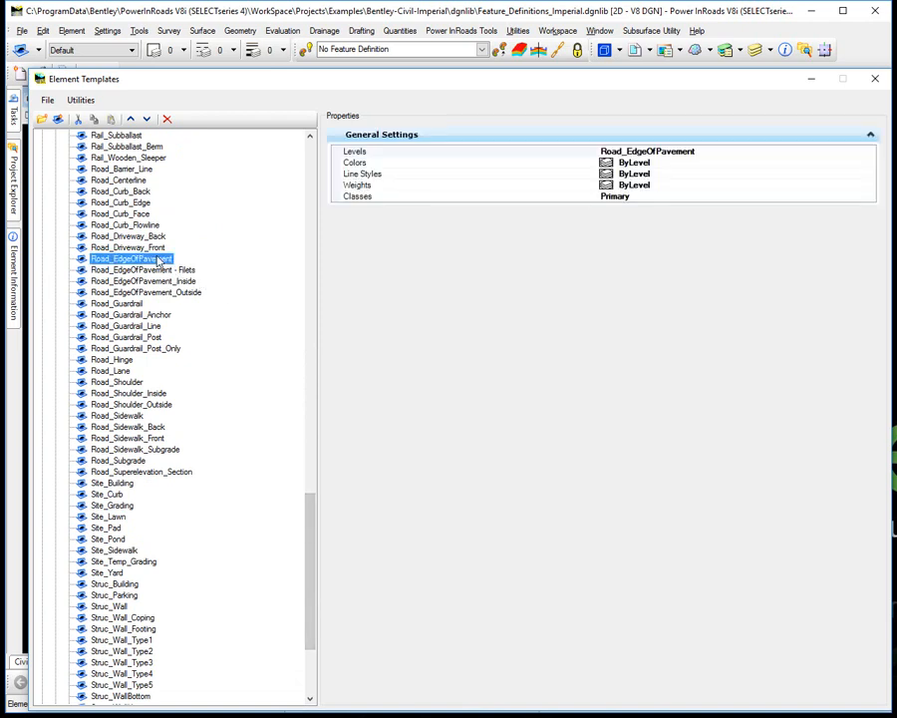
{"action": "right_click", "coordinate": [407, 268]}
{"action": "mouse_move", "coordinate": [446, 278]}
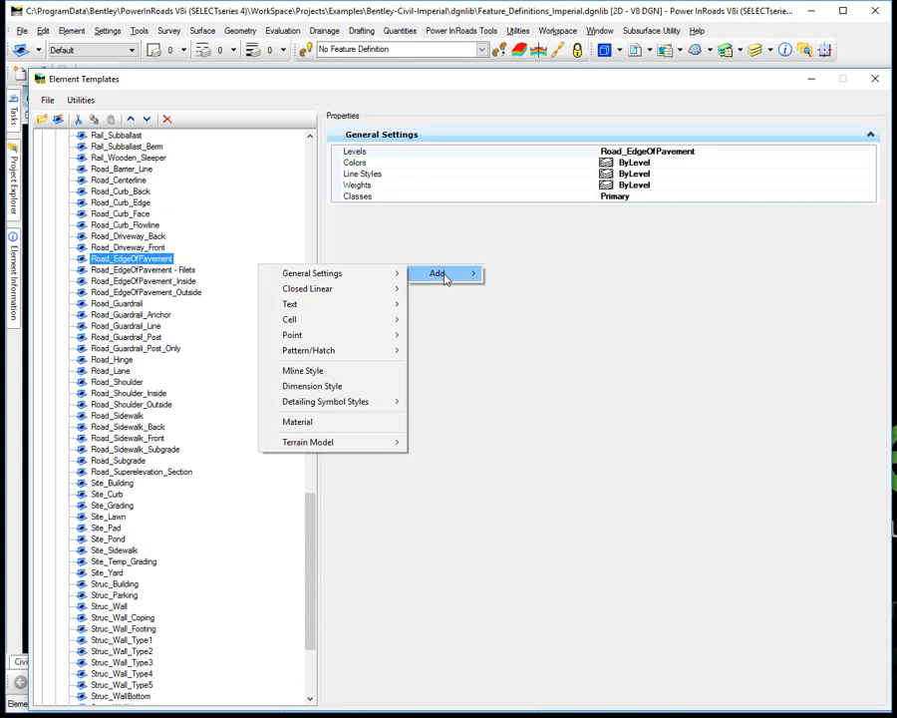
{"action": "mouse_move", "coordinate": [319, 273]}
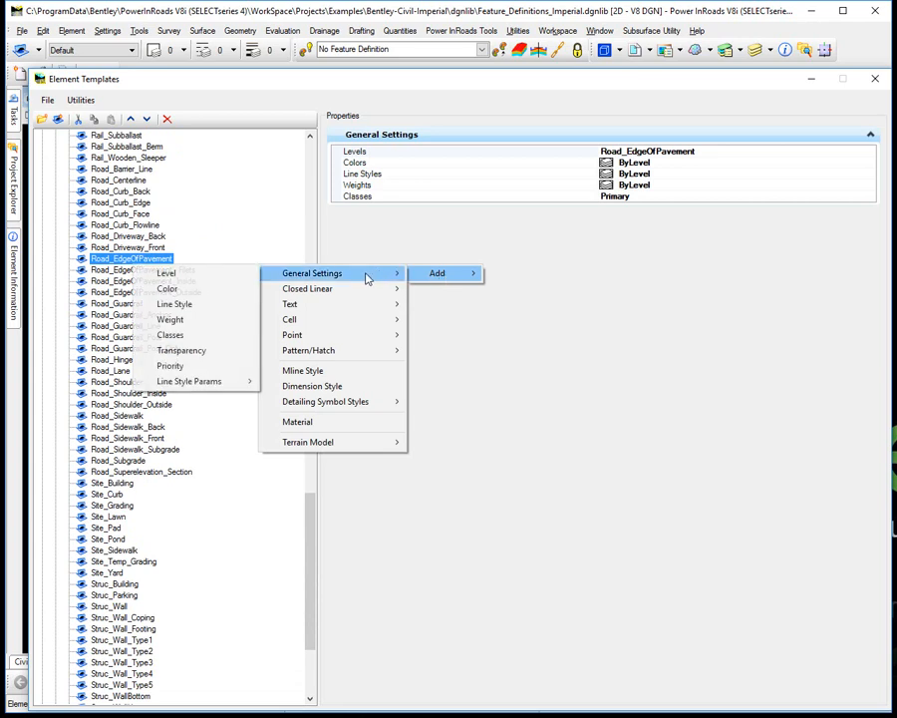
{"action": "left_click", "coordinate": [171, 364]}
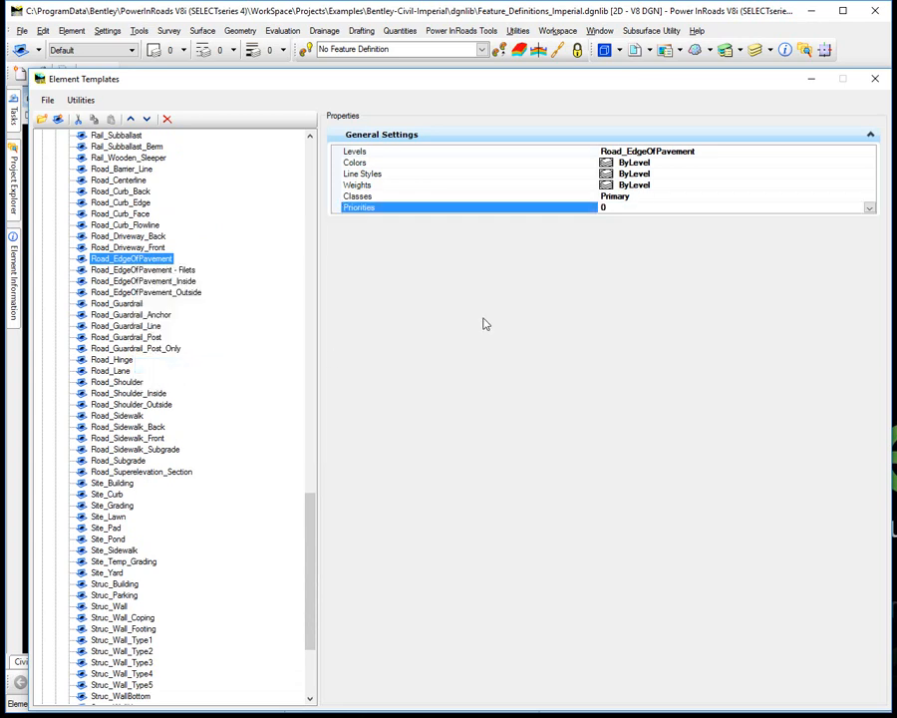
{"action": "left_click", "coordinate": [869, 209]}
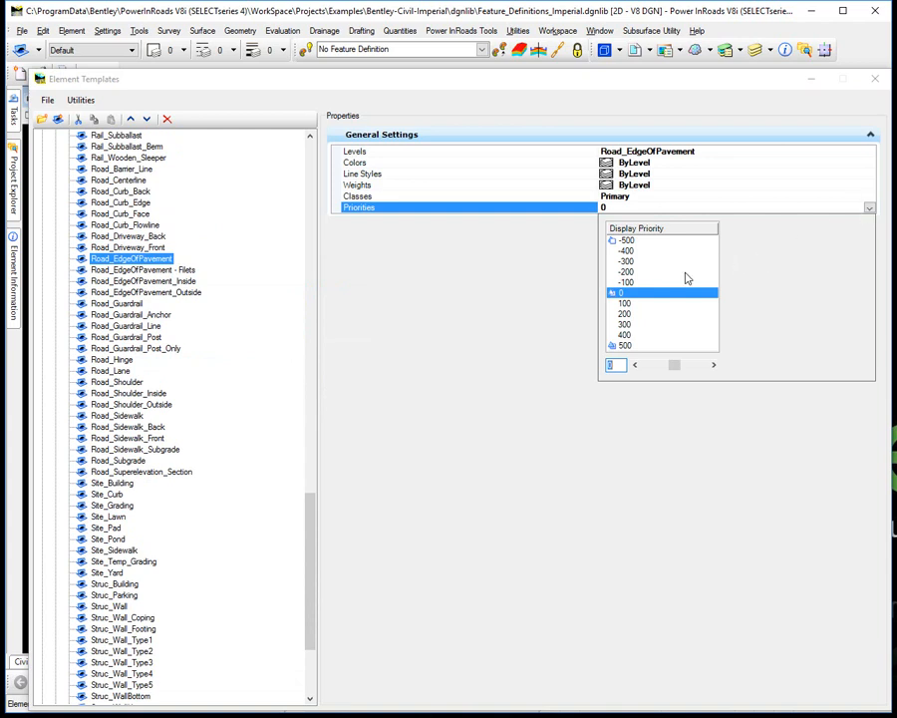
{"action": "left_click", "coordinate": [624, 325]}
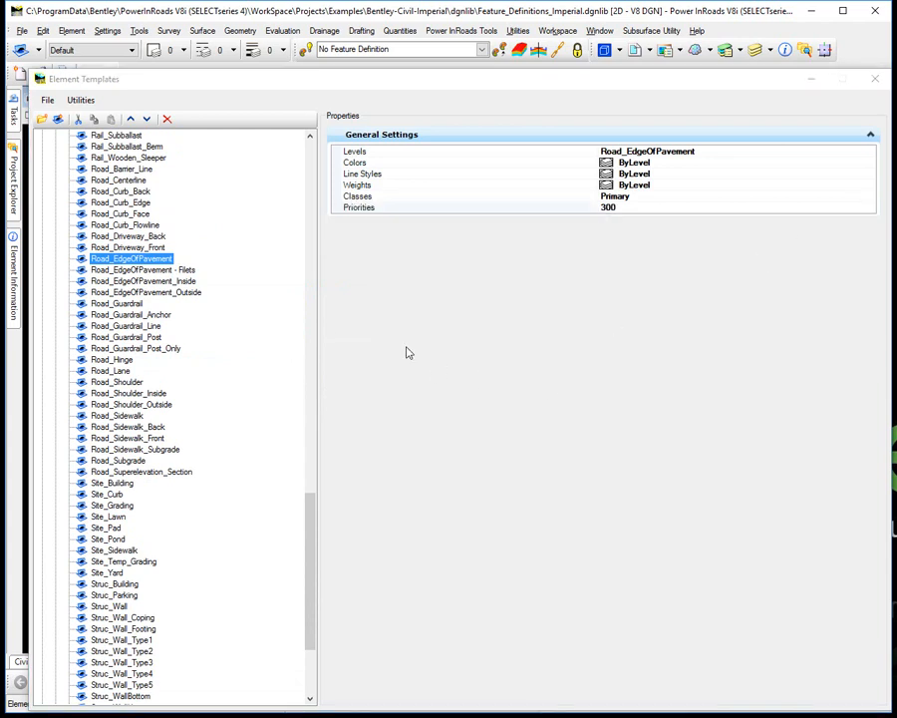
Step: Copy the Road_EdgeOfPavement element template, paste the duplicate into the Linear template group, and sort the group
{"action": "right_click", "coordinate": [165, 263]}
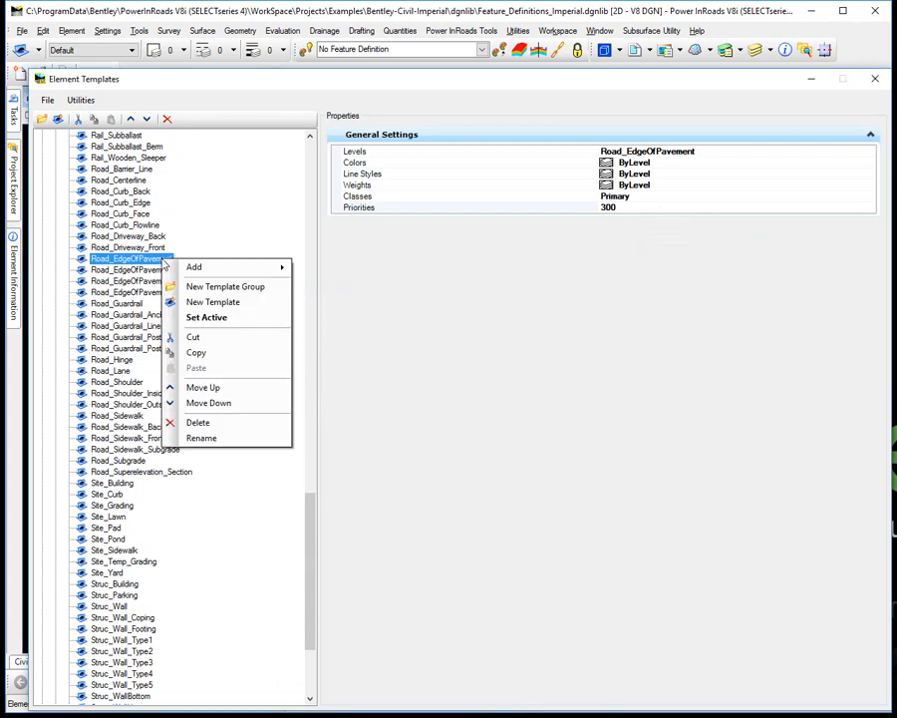
{"action": "left_click", "coordinate": [197, 352]}
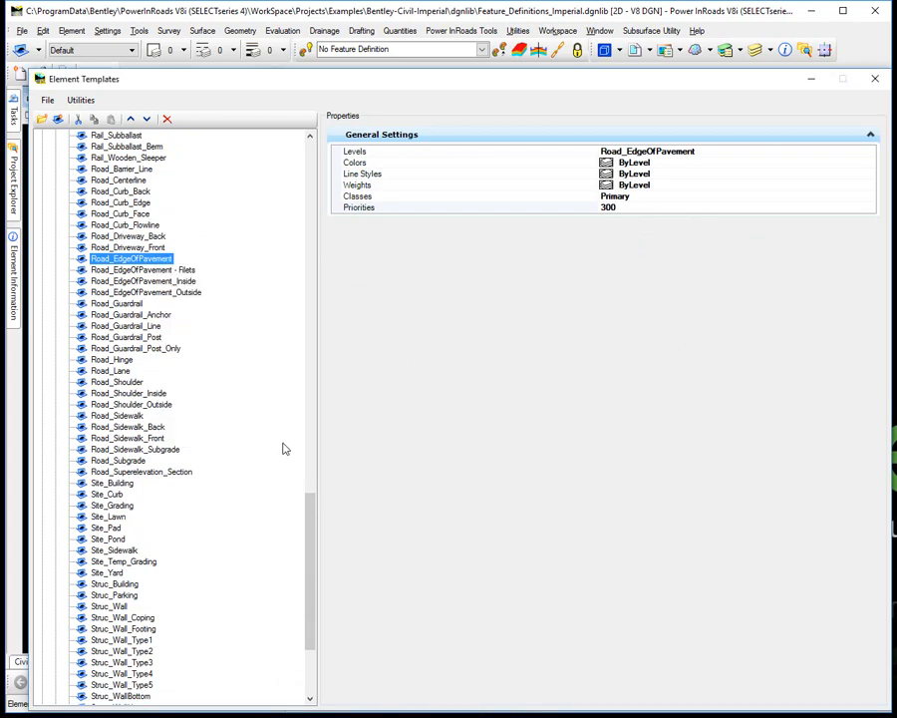
{"action": "left_click_drag", "start_coordinate": [312, 511], "coordinate": [307, 139]}
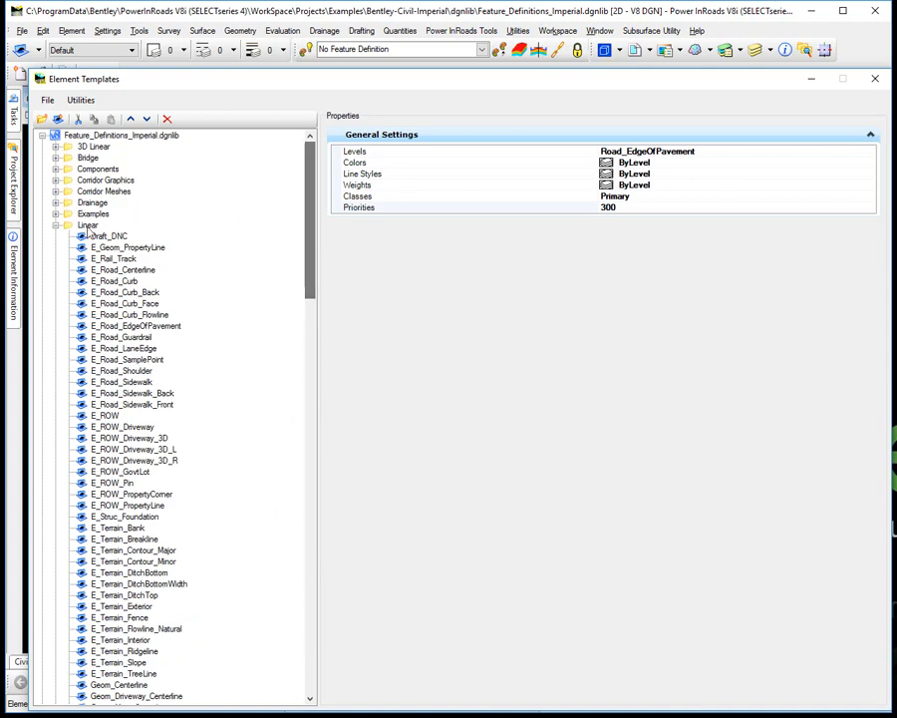
{"action": "right_click", "coordinate": [90, 226]}
{"action": "left_click", "coordinate": [120, 299]}
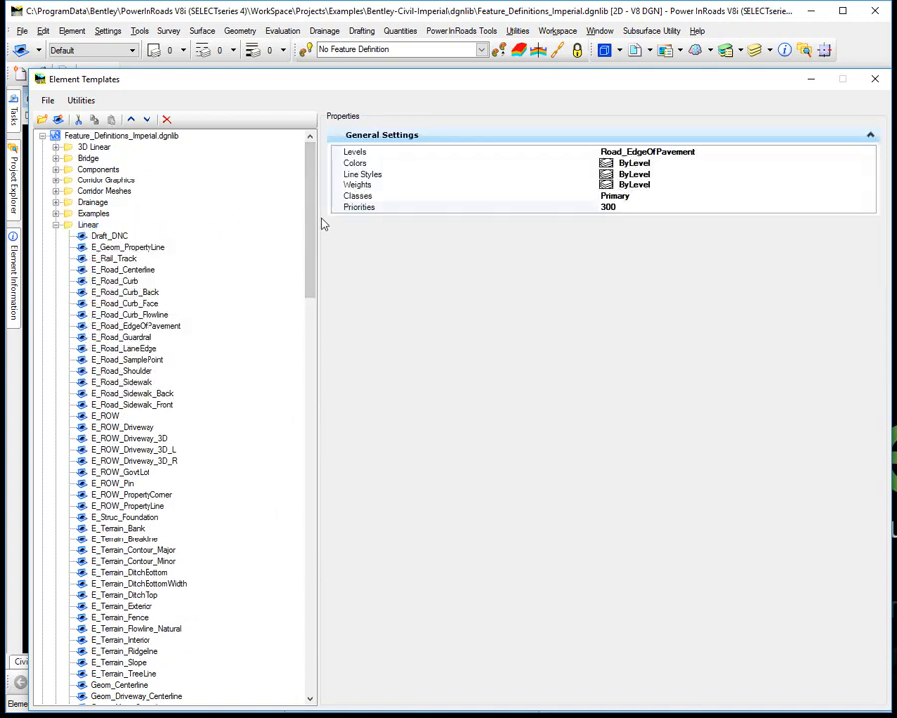
{"action": "right_click", "coordinate": [87, 227]}
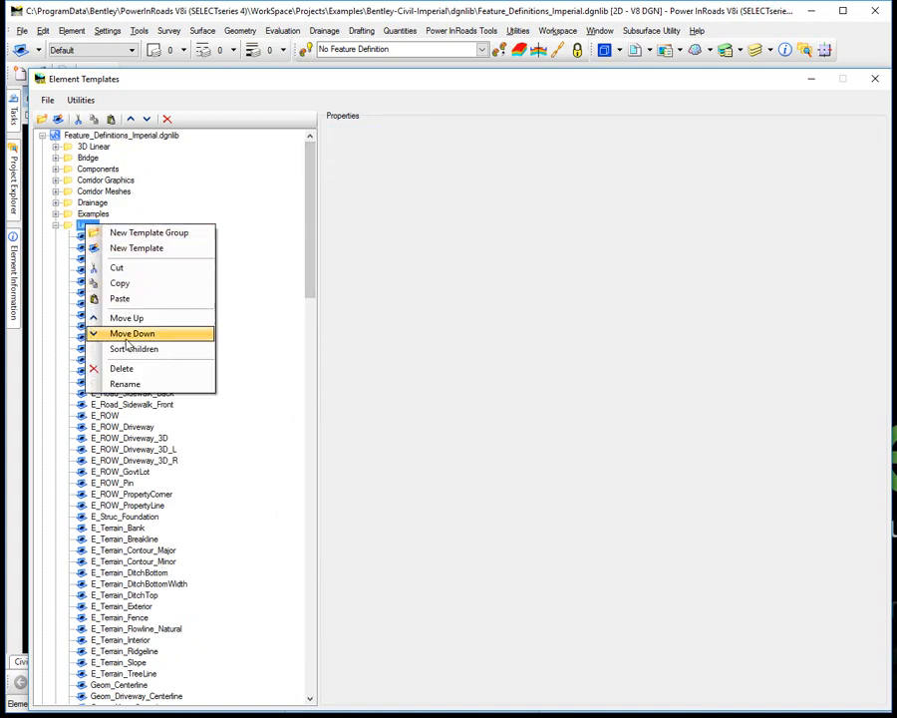
{"action": "left_click", "coordinate": [119, 347]}
Step: Rename the duplicated Road_EdgeOfPavement element template as Road_Seamline
{"action": "left_click_drag", "start_coordinate": [311, 229], "coordinate": [306, 536]}
{"action": "left_click", "coordinate": [169, 404]}
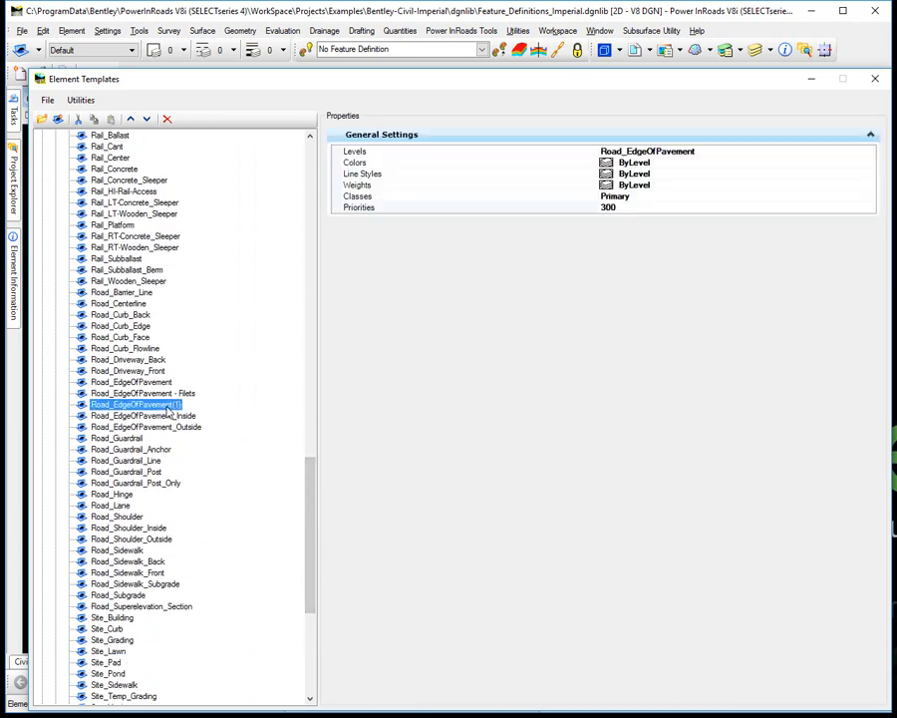
{"action": "left_click", "coordinate": [169, 407]}
{"action": "key", "text": "End"}
{"action": "key", "text": "BackSpace"}
{"action": "key", "text": "BackSpace"}
{"action": "key", "text": "BackSpace"}
{"action": "key", "text": "BackSpace"}
{"action": "key", "text": "BackSpace"}
{"action": "key", "text": "BackSpace"}
{"action": "key", "text": "BackSpace"}
{"action": "key", "text": "BackSpace"}
{"action": "key", "text": "BackSpace"}
{"action": "key", "text": "BackSpace"}
{"action": "key", "text": "BackSpace"}
{"action": "key", "text": "BackSpace"}
{"action": "key", "text": "BackSpace"}
{"action": "key", "text": "BackSpace"}
{"action": "key", "text": "BackSpace"}
{"action": "key", "text": "BackSpace"}
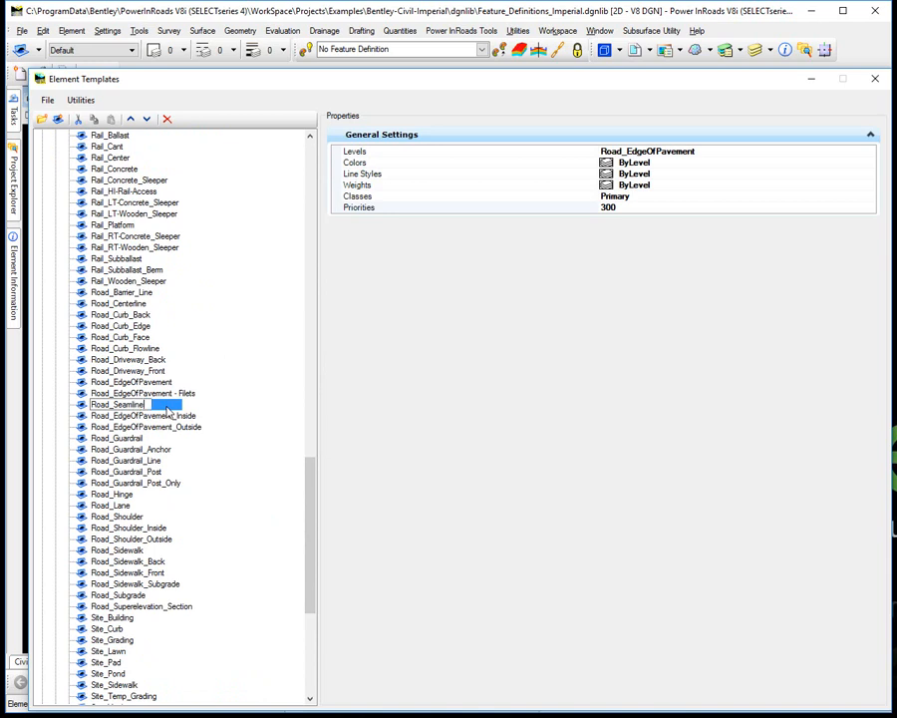
{"action": "key", "text": "Return"}
Step: Assign the Road_Seamline level to the Road_Seamline element template and set its priority to 400
{"action": "left_click", "coordinate": [826, 150]}
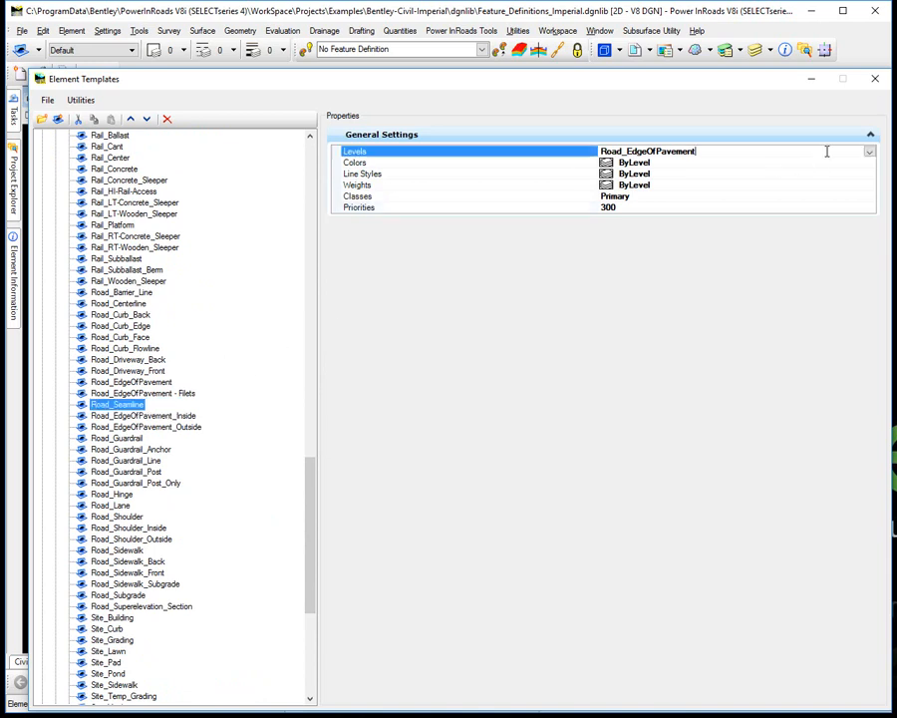
{"action": "left_click", "coordinate": [869, 151]}
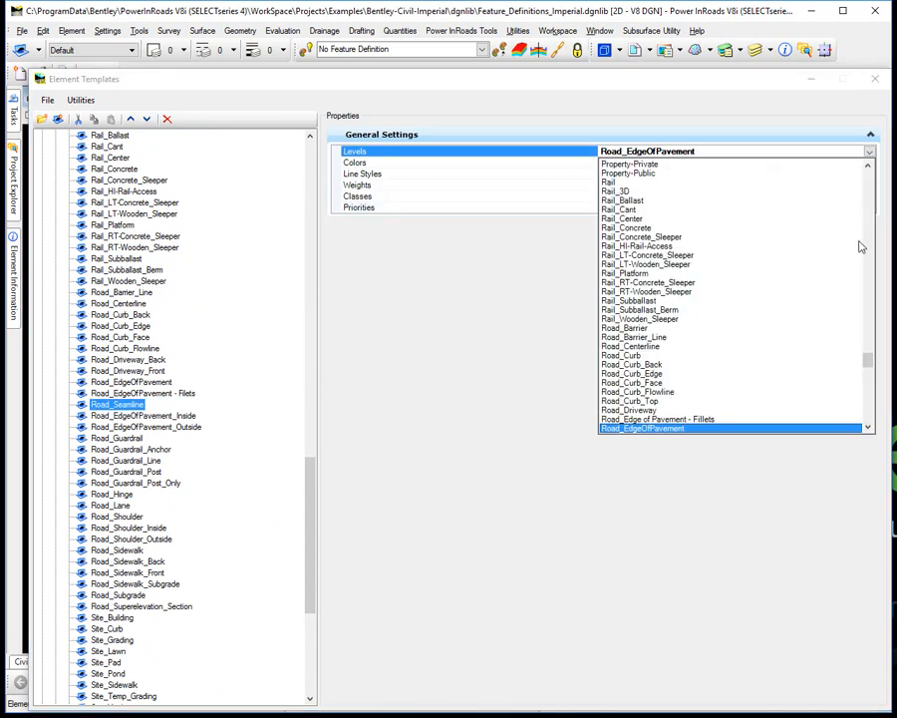
{"action": "left_click_drag", "start_coordinate": [867, 427], "coordinate": [869, 429]}
{"action": "left_click", "coordinate": [650, 367]}
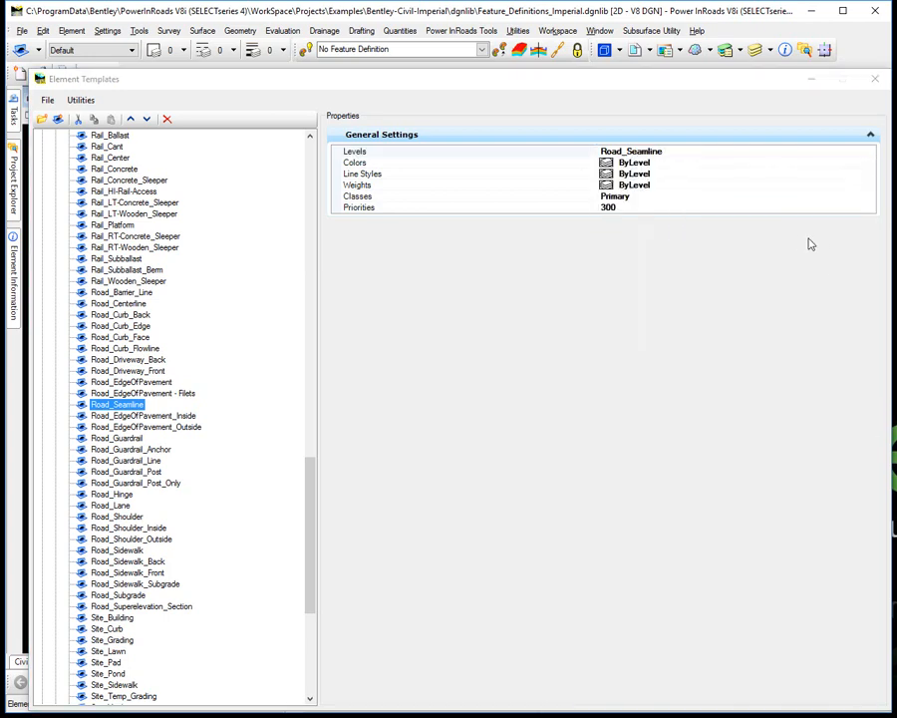
{"action": "left_click", "coordinate": [852, 207]}
{"action": "left_click", "coordinate": [868, 208]}
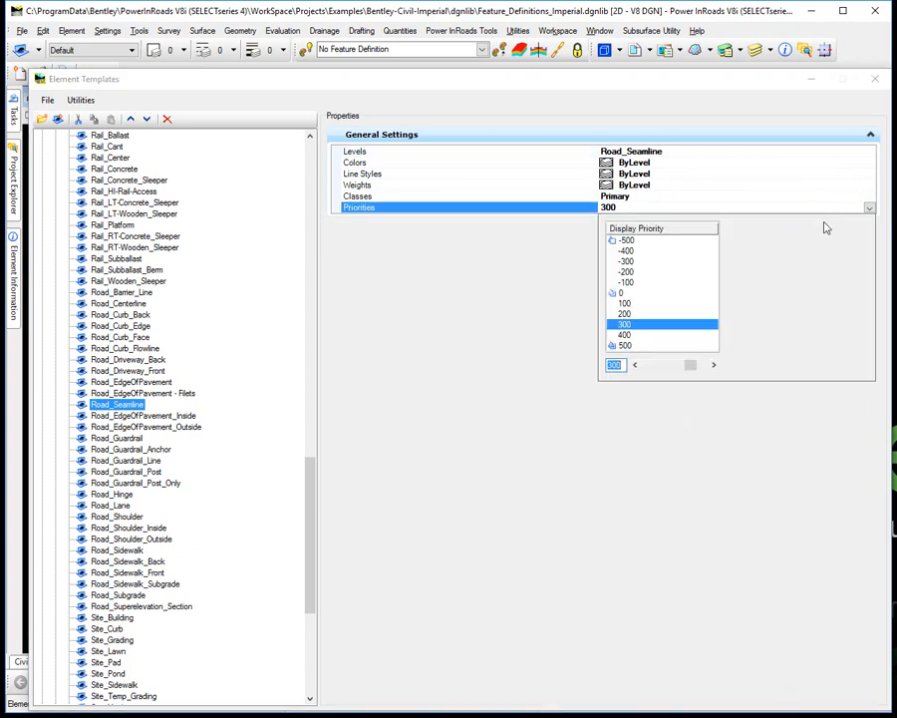
{"action": "left_click", "coordinate": [624, 335]}
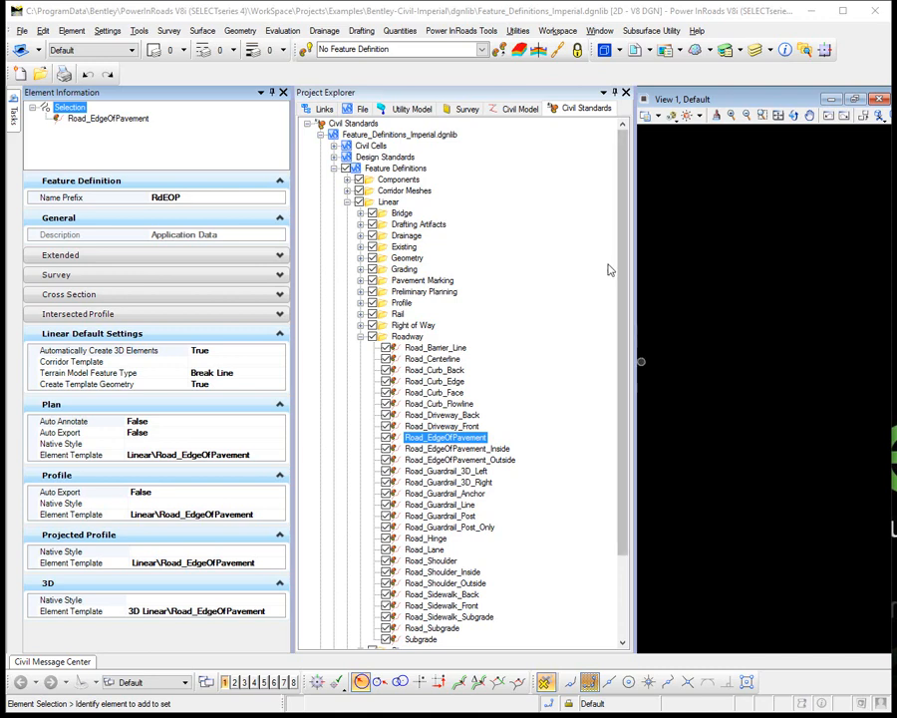
Step: Duplicate the Road_EdgeOfPavement feature definition within the Roadway category and rename the copy Road_EdgeOfPavement-Fillets
{"action": "right_click", "coordinate": [476, 446]}
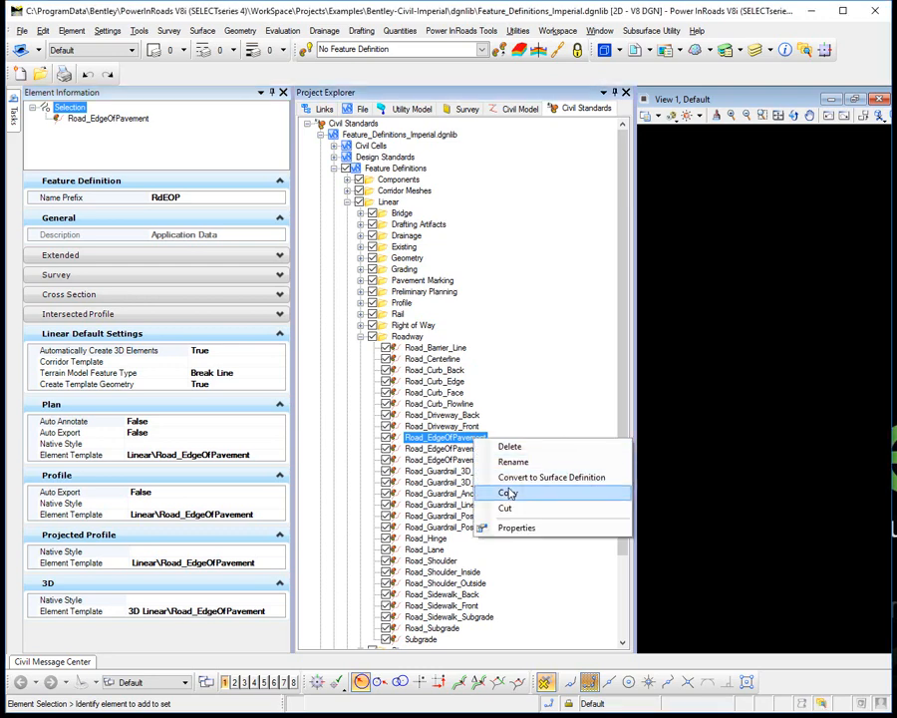
{"action": "left_click", "coordinate": [506, 490]}
{"action": "right_click", "coordinate": [407, 336]}
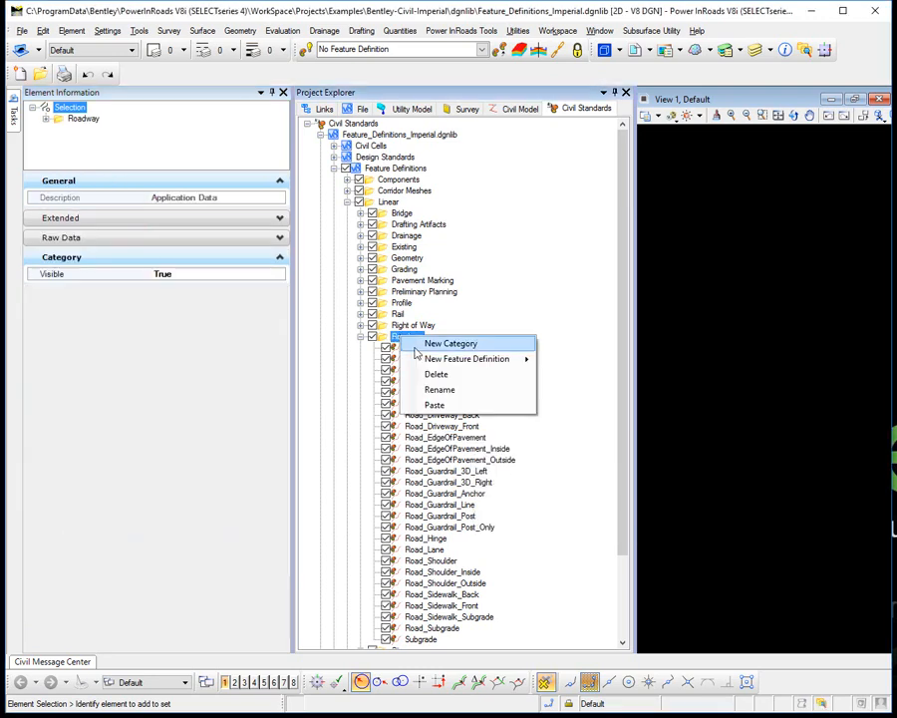
{"action": "left_click", "coordinate": [431, 403]}
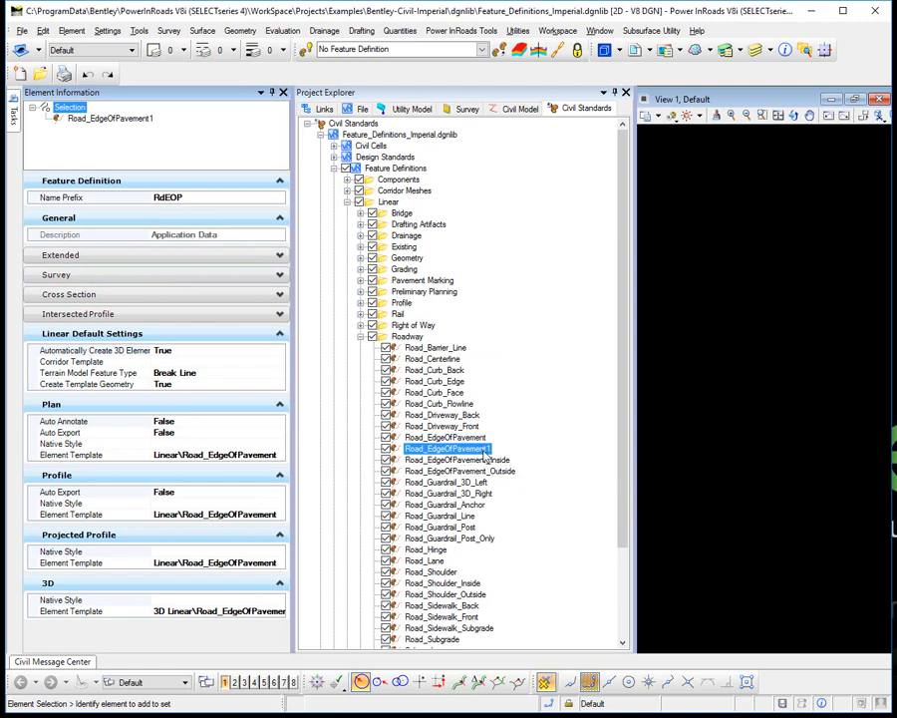
{"action": "key", "text": "F2"}
{"action": "key", "text": "End"}
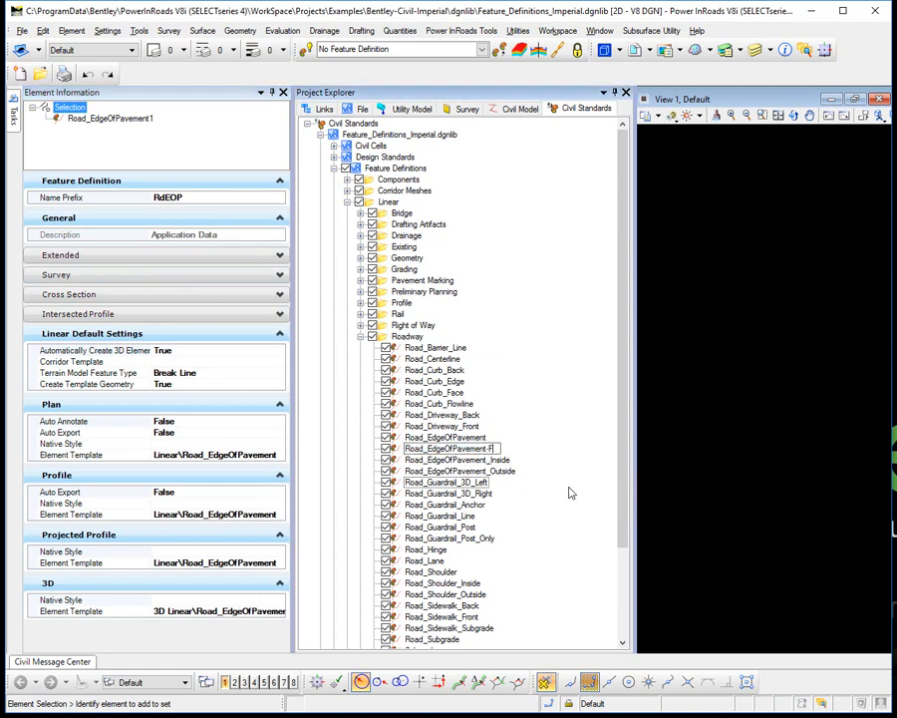
{"action": "key", "text": "Return"}
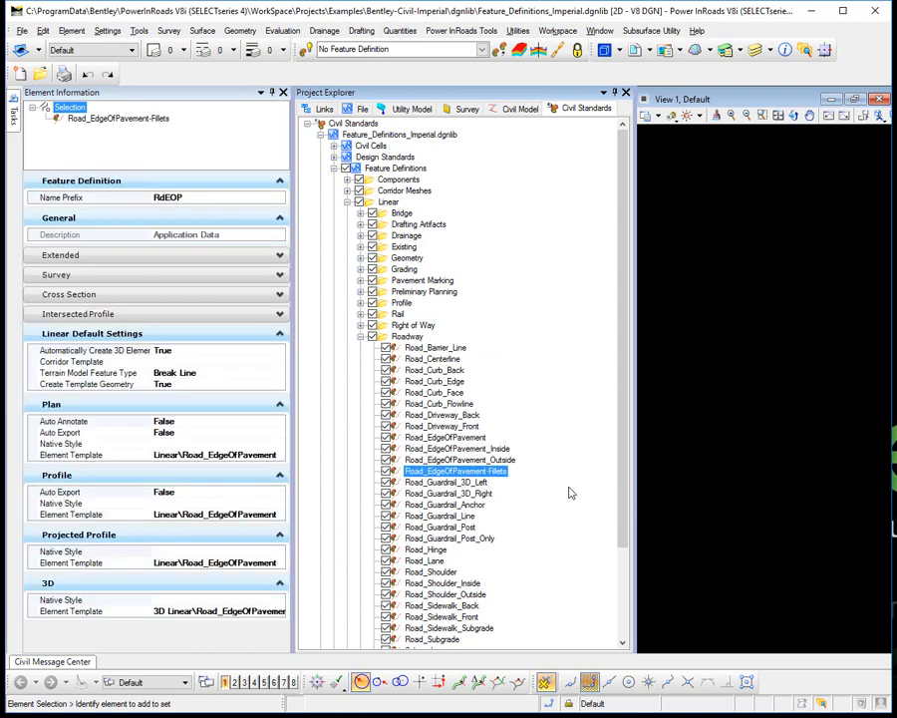
Step: Set the Road_EdgeOfPavement-Fillets feature definition's name prefix to RdEOP_Fillets and its plan element template to Linear\Road_EdgeOfPavement - Filets
{"action": "left_click", "coordinate": [200, 199]}
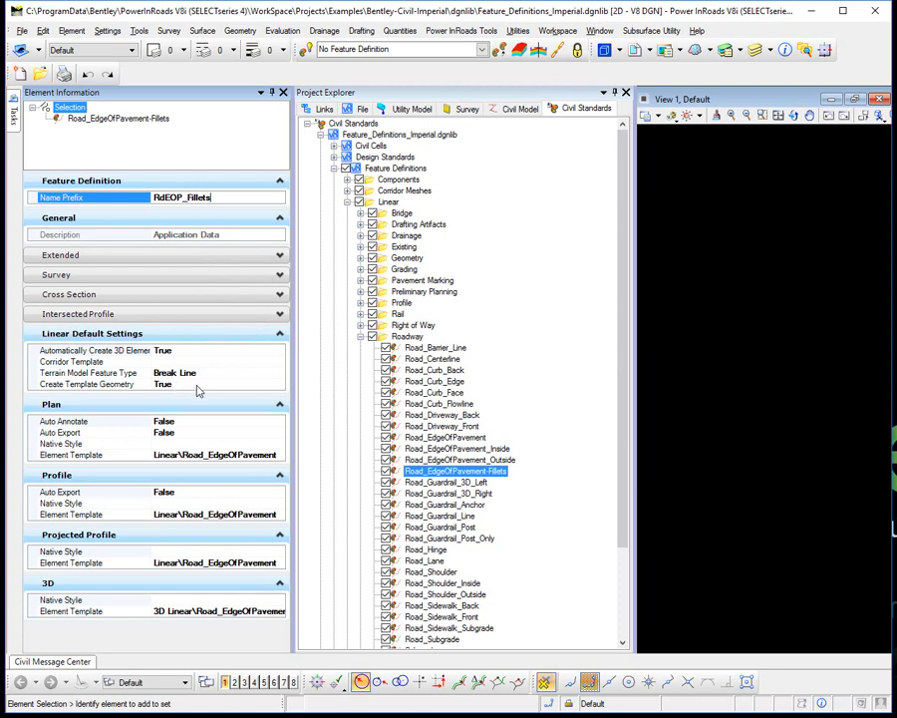
{"action": "left_click", "coordinate": [280, 457]}
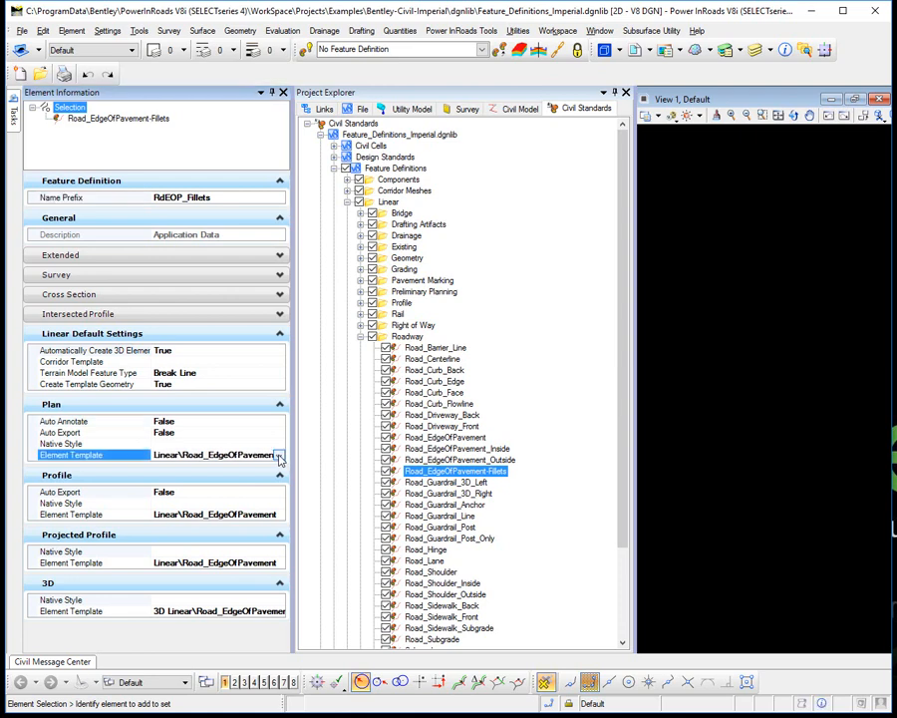
{"action": "left_click", "coordinate": [280, 456]}
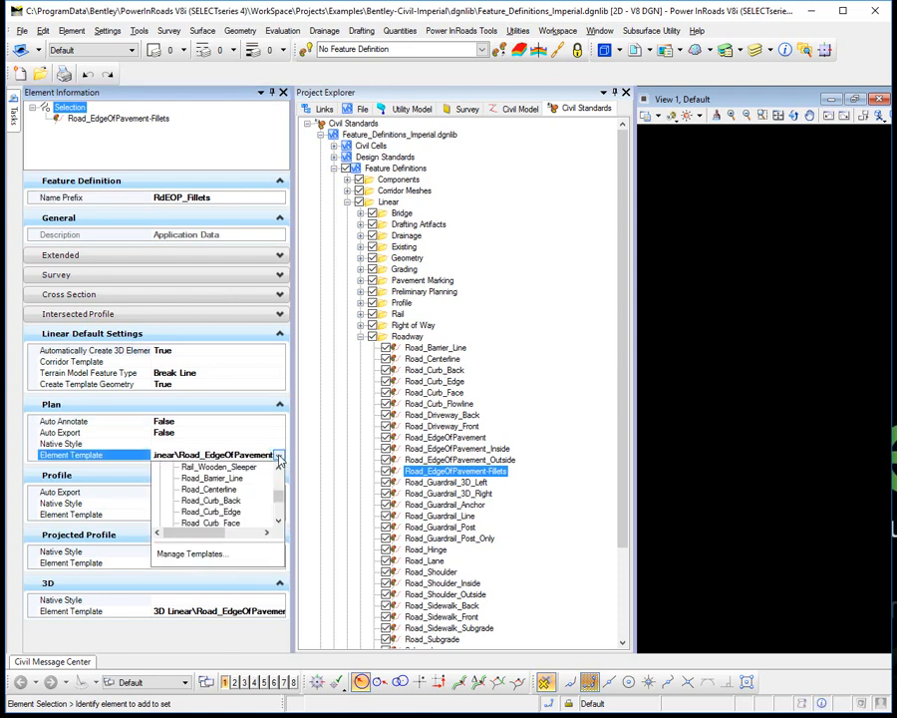
{"action": "left_click", "coordinate": [280, 523]}
{"action": "left_click", "coordinate": [280, 524]}
{"action": "left_click", "coordinate": [281, 525]}
{"action": "left_click", "coordinate": [280, 525]}
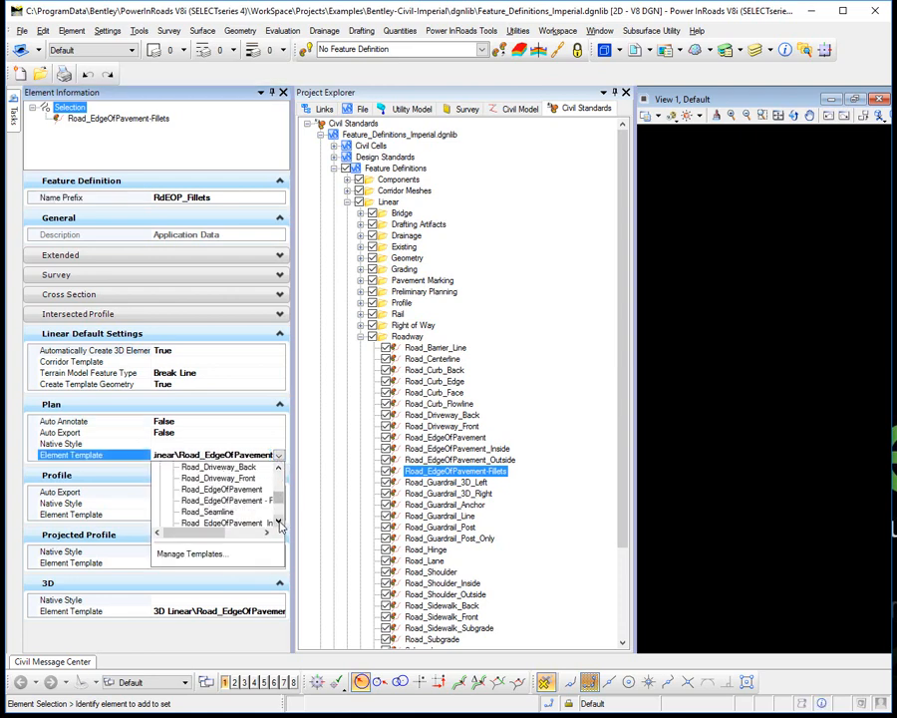
{"action": "left_click", "coordinate": [242, 507]}
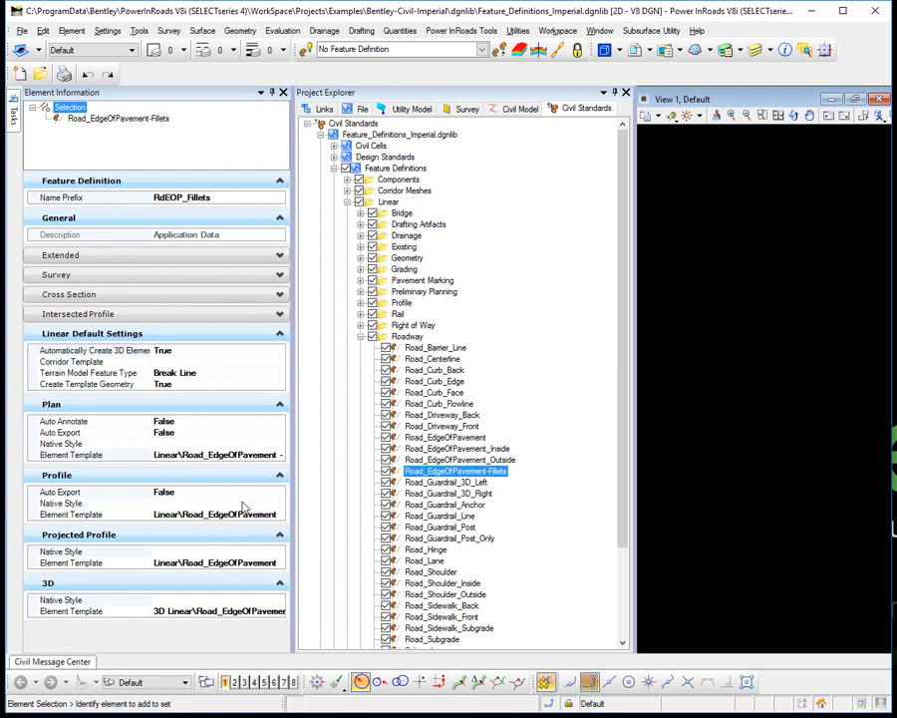
Step: Copy the plan element template of Road_EdgeOfPavement-Fillets, Linear\Road_EdgeOfPavement - Filets, into its profile element template
{"action": "left_click", "coordinate": [225, 454]}
{"action": "right_click", "coordinate": [225, 455]}
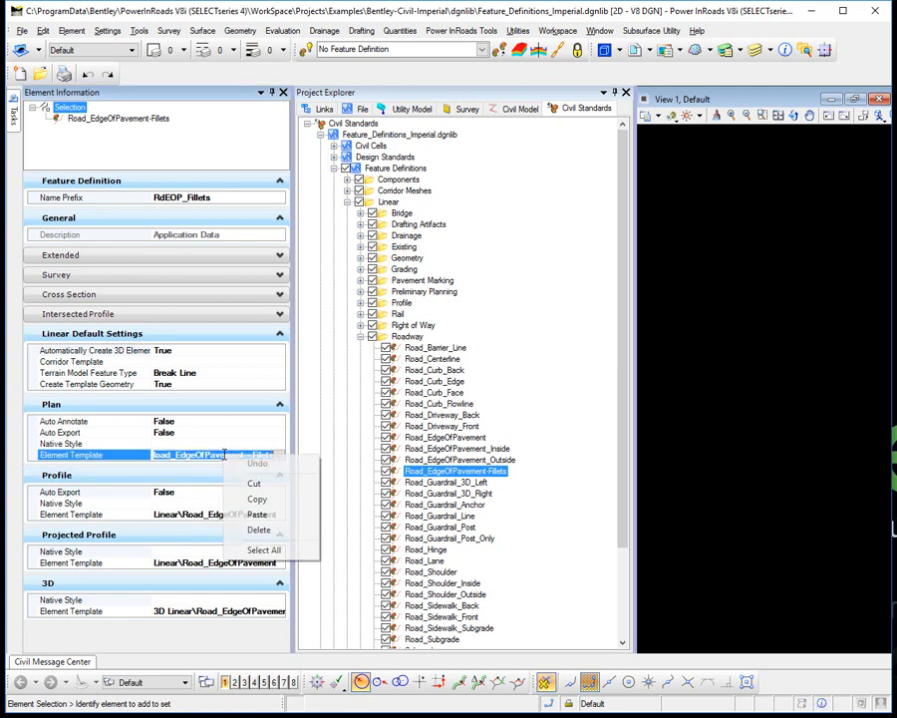
{"action": "left_click", "coordinate": [256, 497]}
{"action": "left_click", "coordinate": [214, 513]}
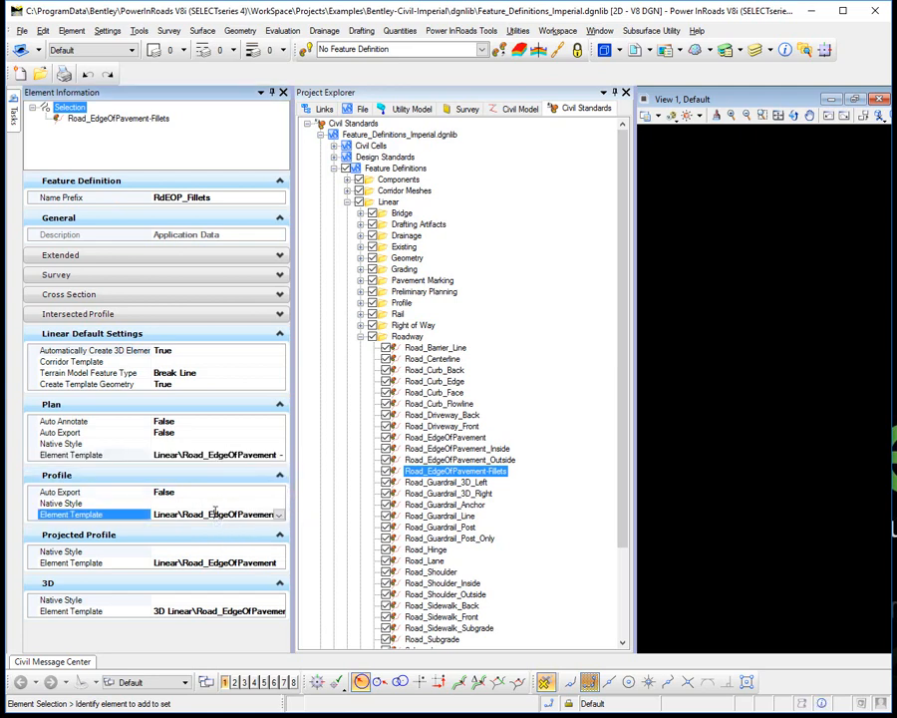
{"action": "right_click", "coordinate": [214, 511]}
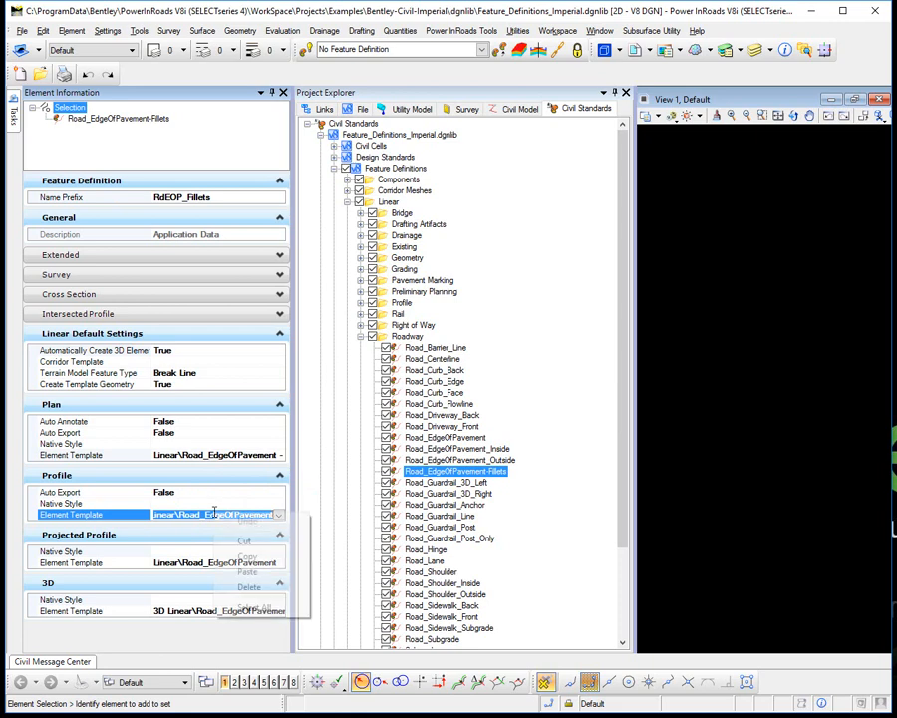
{"action": "left_click", "coordinate": [241, 571]}
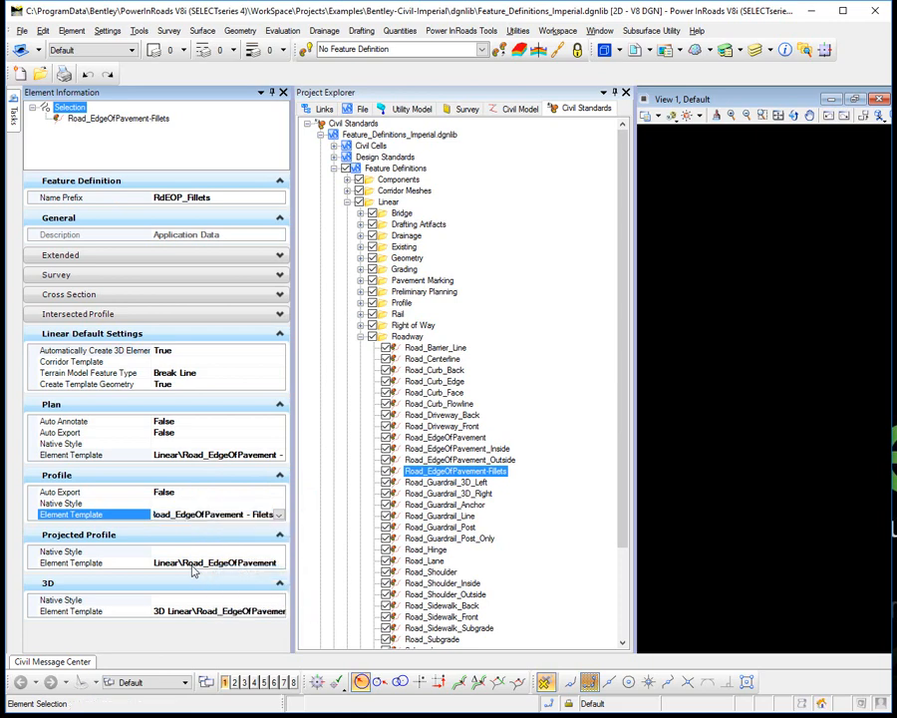
Step: Set the projected profile and 3D element templates of Road_EdgeOfPavement-Fillets to Linear\Road_EdgeOfPavement - Filets
{"action": "left_click", "coordinate": [194, 565]}
{"action": "triple_click", "coordinate": [193, 564]}
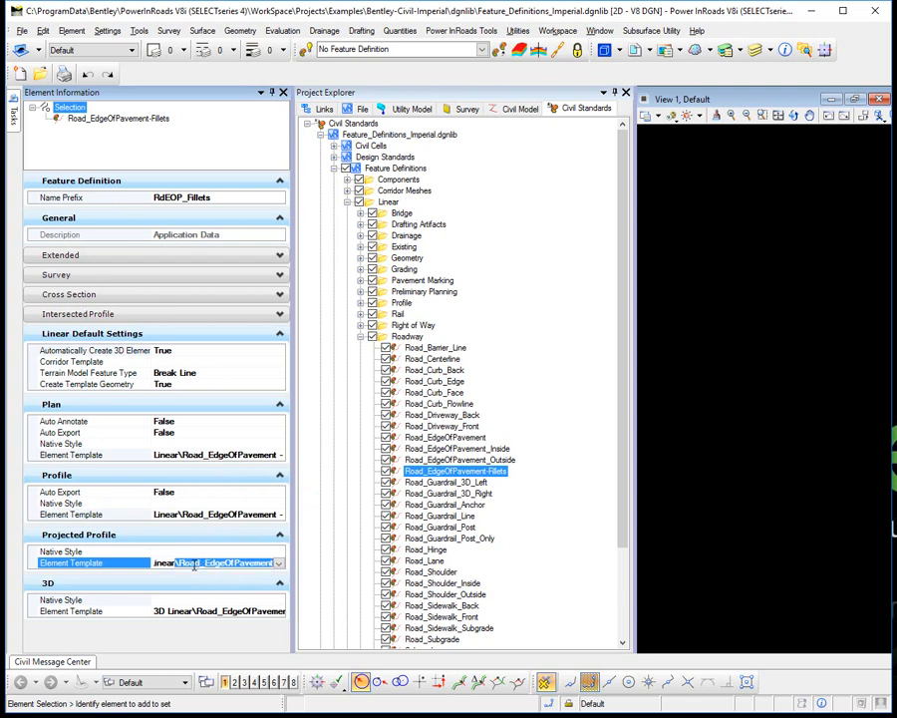
{"action": "right_click", "coordinate": [194, 564]}
{"action": "left_click", "coordinate": [225, 625]}
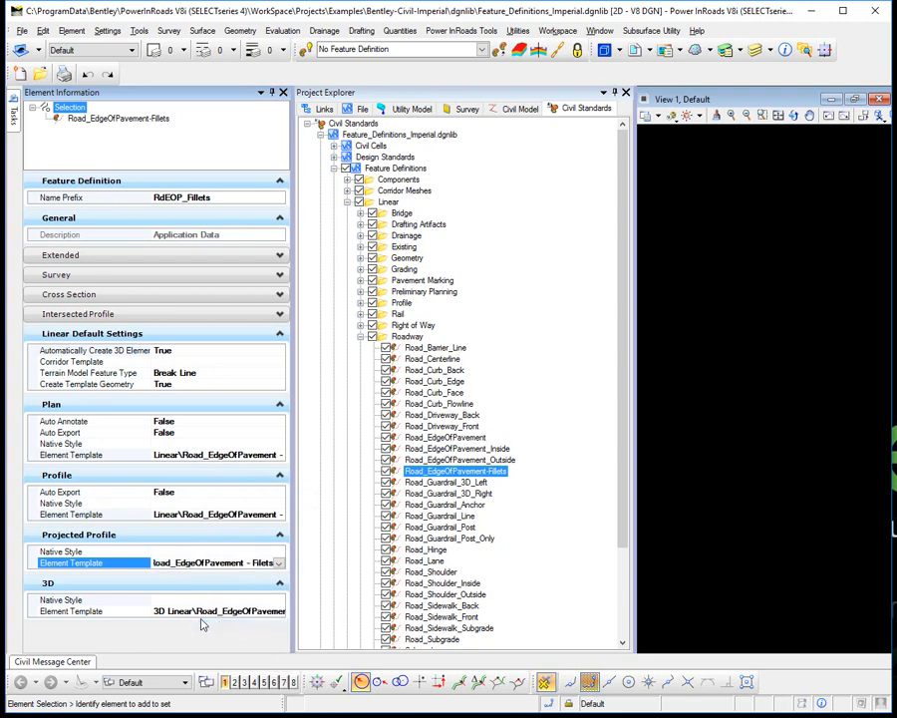
{"action": "left_click", "coordinate": [200, 610]}
{"action": "triple_click", "coordinate": [202, 611]}
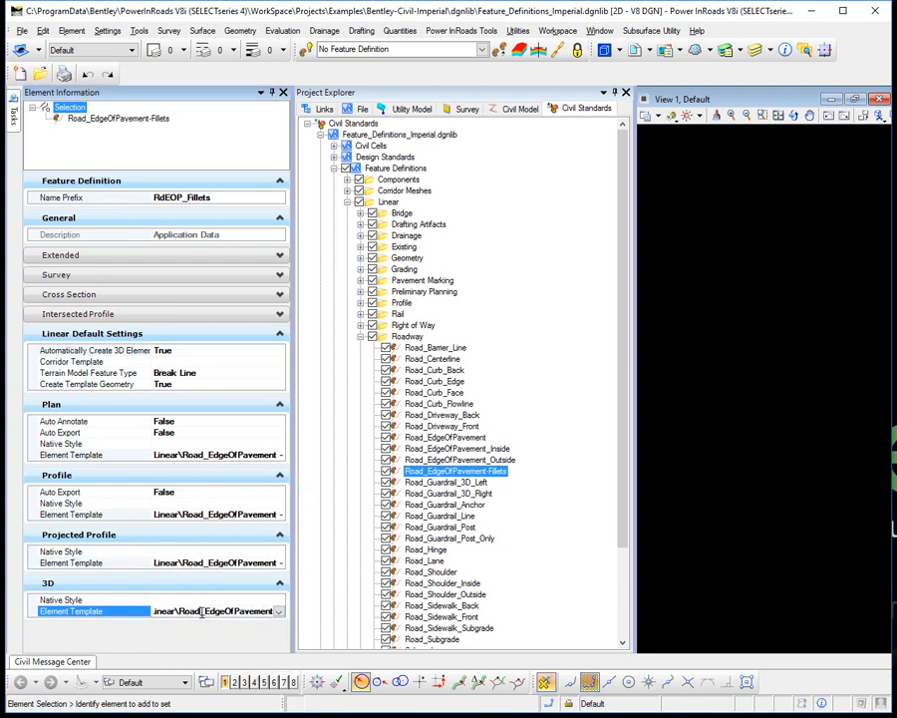
{"action": "right_click", "coordinate": [202, 611]}
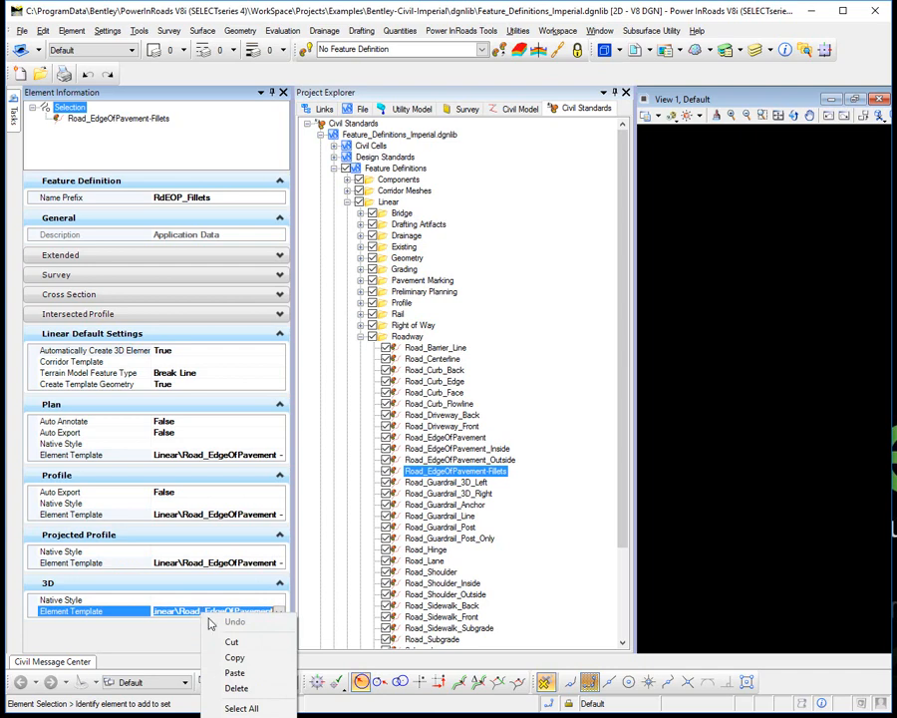
{"action": "left_click", "coordinate": [234, 674]}
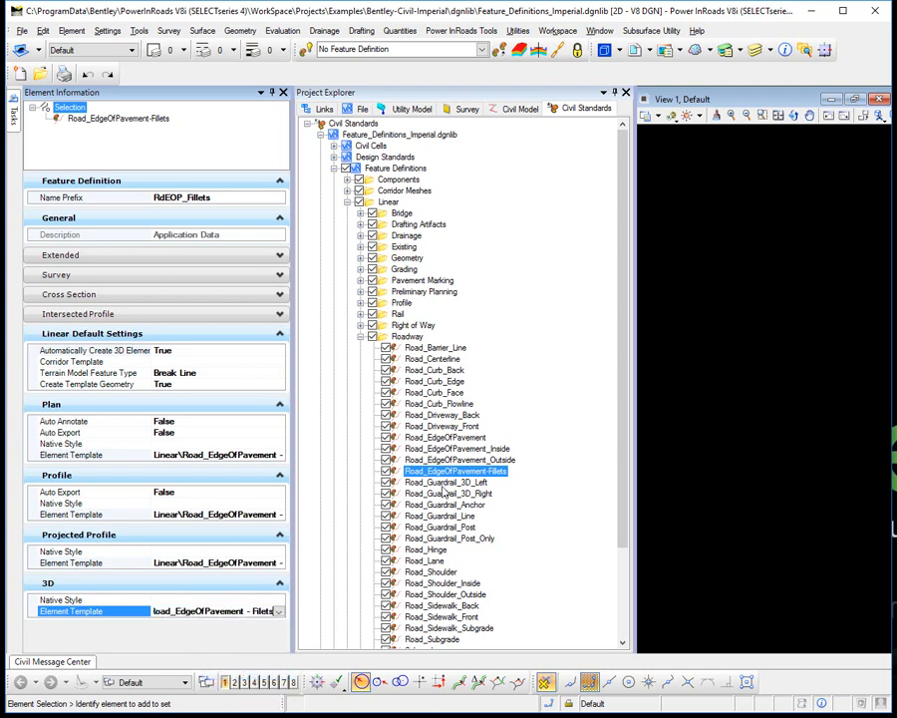
{"action": "key", "text": "Return"}
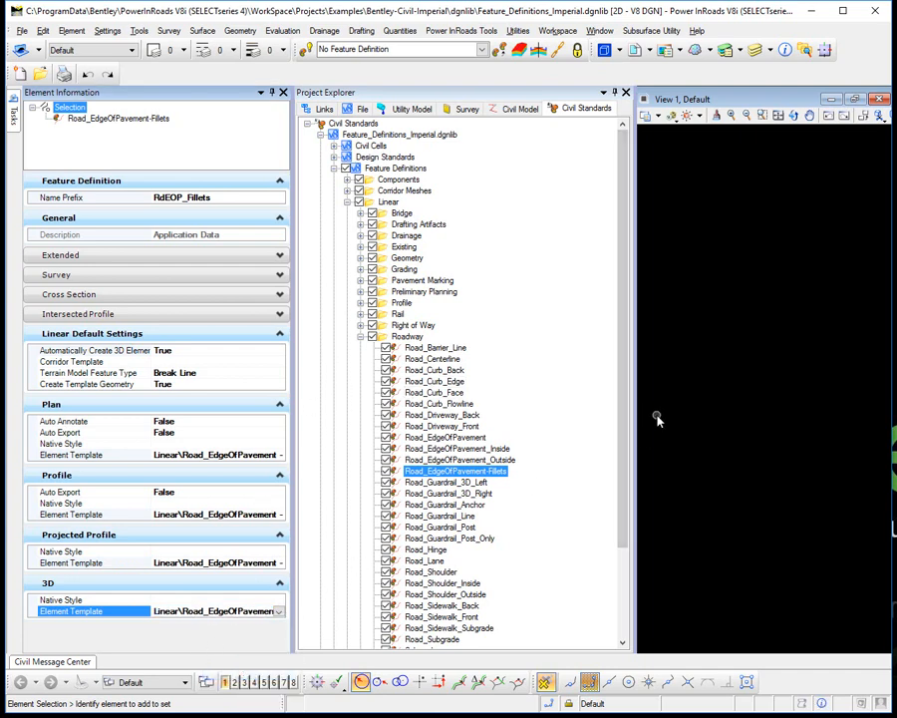
Step: Duplicate the Road_EdgeOfPavement-Fillets feature definition within the Roadway category
{"action": "right_click", "coordinate": [489, 477]}
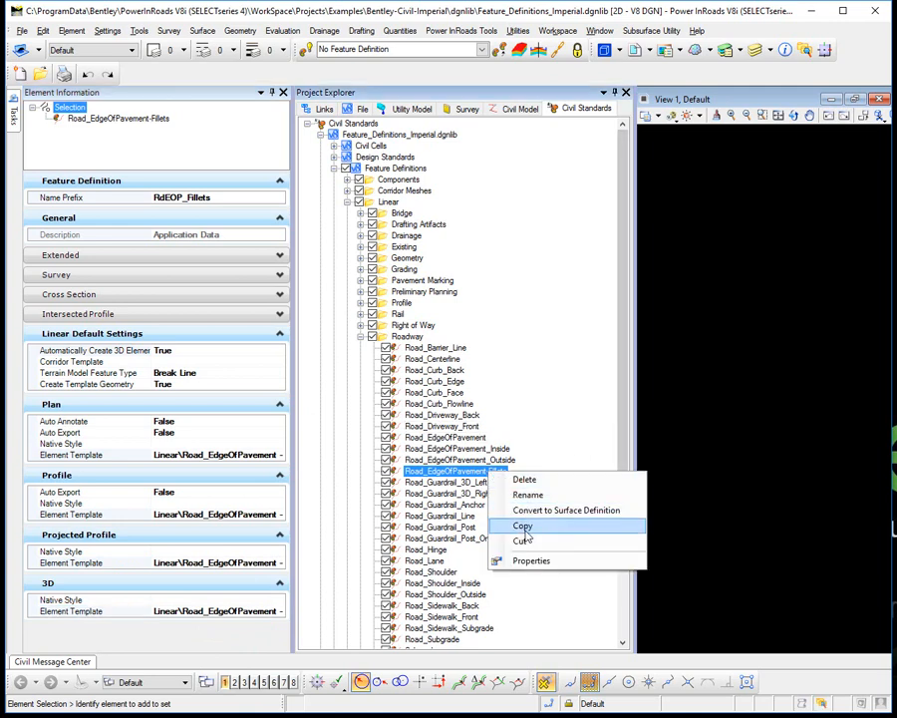
{"action": "left_click", "coordinate": [522, 528]}
{"action": "right_click", "coordinate": [404, 337]}
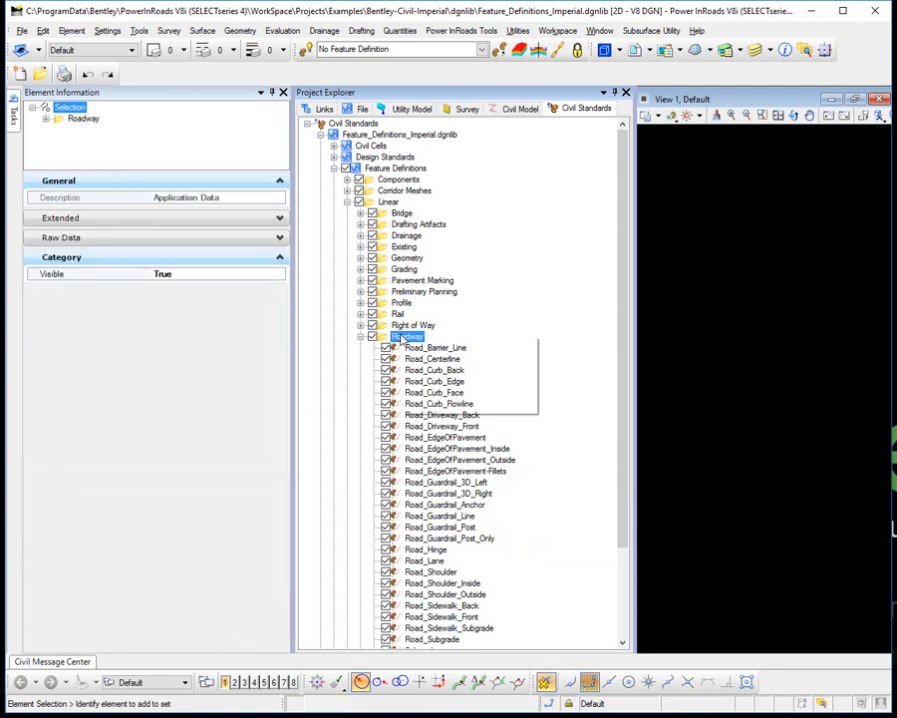
{"action": "left_click", "coordinate": [435, 404]}
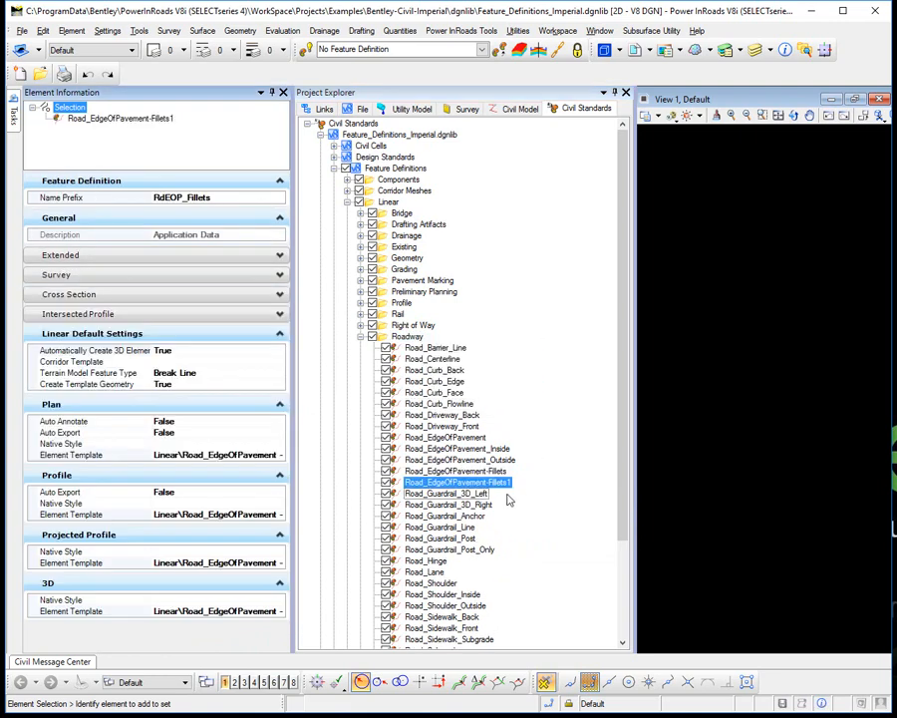
Step: Rename the duplicated Road_EdgeOfPavement-Fillets feature definition as Road_Seamline
{"action": "left_click", "coordinate": [495, 486]}
{"action": "key", "text": "End"}
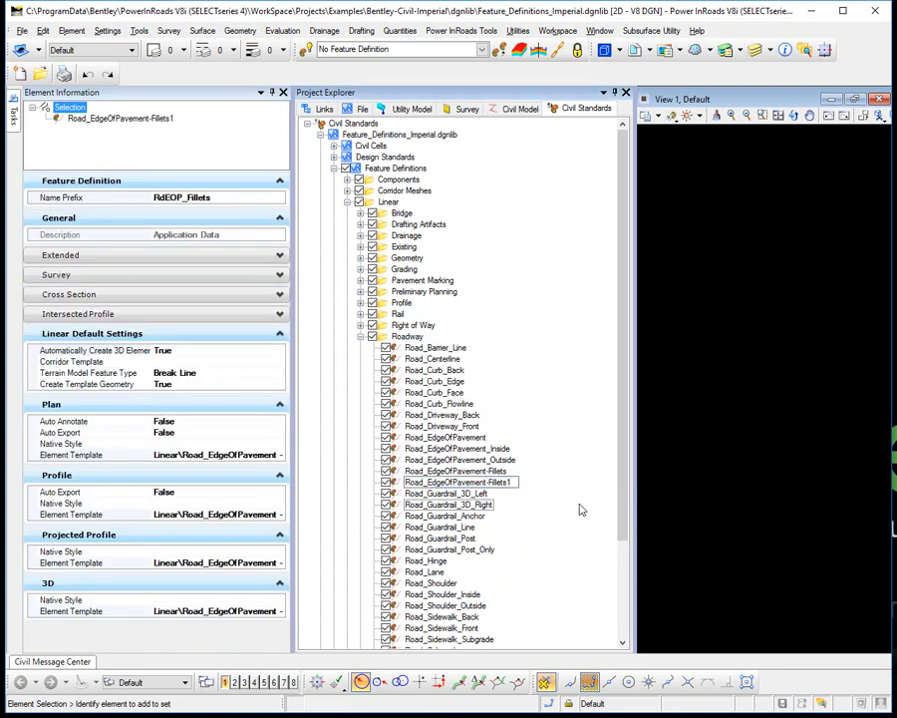
{"action": "key", "text": "BackSpace"}
{"action": "key", "text": "shift+Left"}
{"action": "key", "text": "shift+Left"}
{"action": "key", "text": "shift+Left"}
{"action": "key", "text": "shift+Left"}
{"action": "key", "text": "shift+Left"}
{"action": "key", "text": "shift+Left"}
{"action": "key", "text": "shift+Left"}
{"action": "key", "text": "shift+Left"}
{"action": "key", "text": "shift+Left"}
{"action": "key", "text": "shift+Left"}
{"action": "key", "text": "shift+Left"}
{"action": "key", "text": "shift+Left"}
{"action": "key", "text": "shift+Left"}
{"action": "key", "text": "shift+Left"}
{"action": "key", "text": "shift+Left"}
{"action": "key", "text": "shift+Left"}
{"action": "key", "text": "shift+Left"}
{"action": "key", "text": "shift+Left"}
{"action": "key", "text": "shift+Left"}
{"action": "key", "text": "shift+Left"}
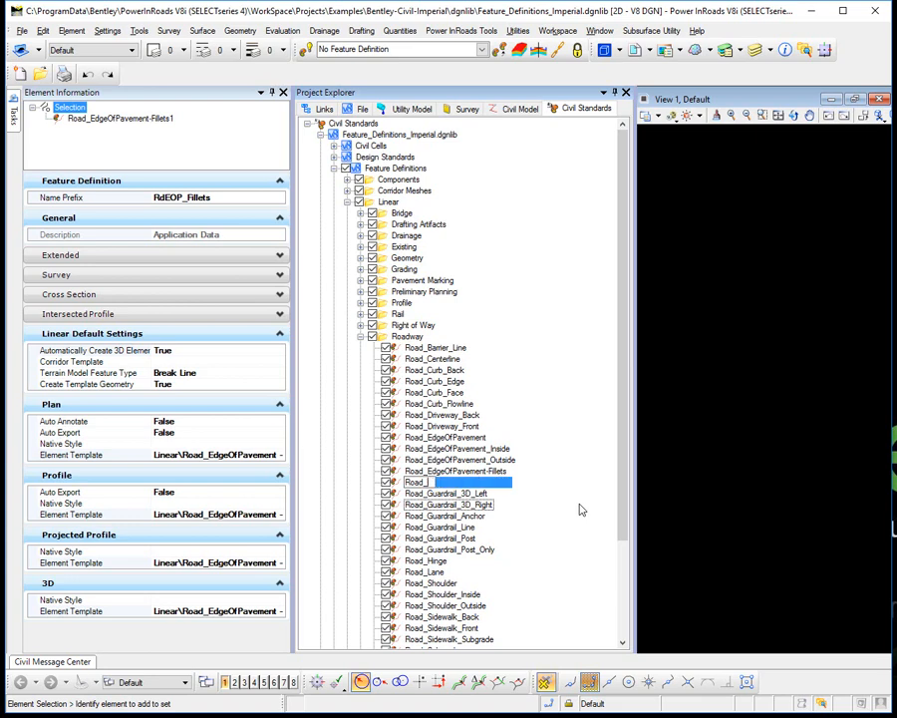
{"action": "type", "text": "Seamline"}
{"action": "key", "text": "Return"}
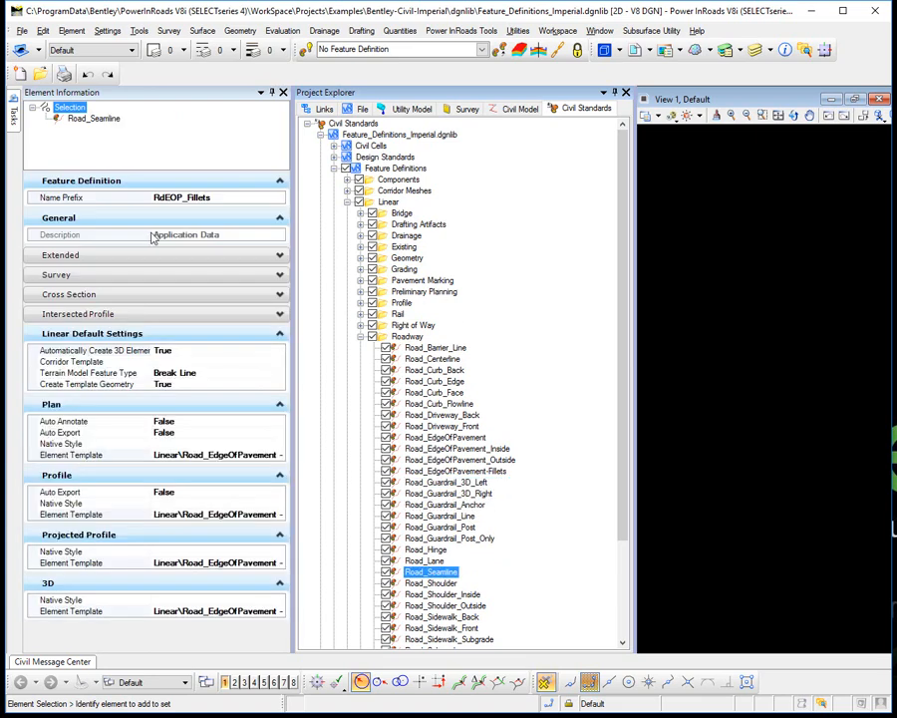
Step: Set the Road_Seamline feature definition's name prefix to Rd_Seamline and its plan element template to Linear\Road_Seamline
{"action": "left_click", "coordinate": [225, 199]}
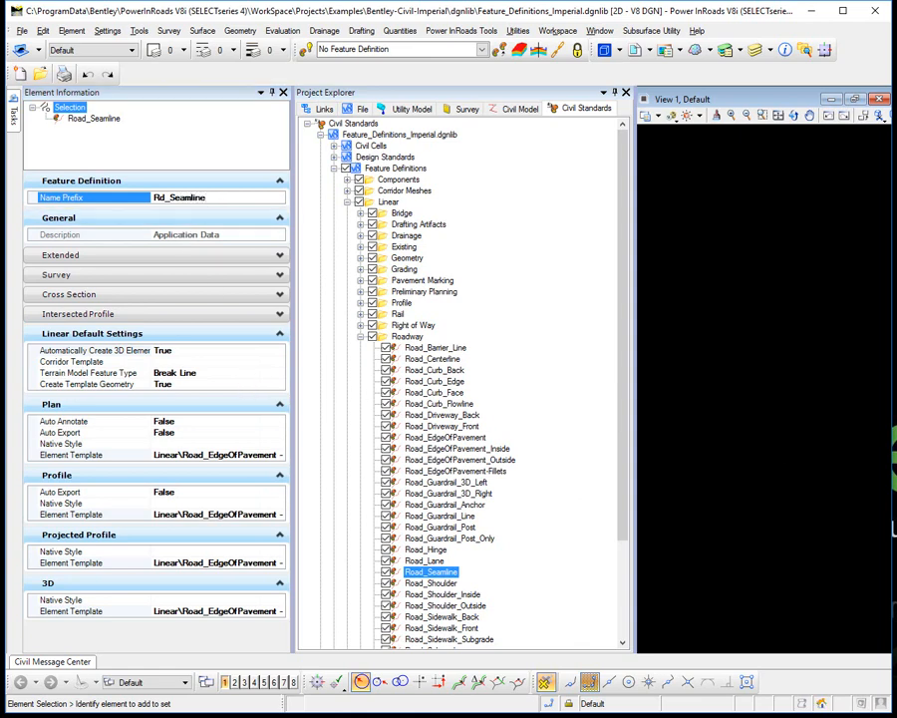
{"action": "left_click", "coordinate": [263, 456]}
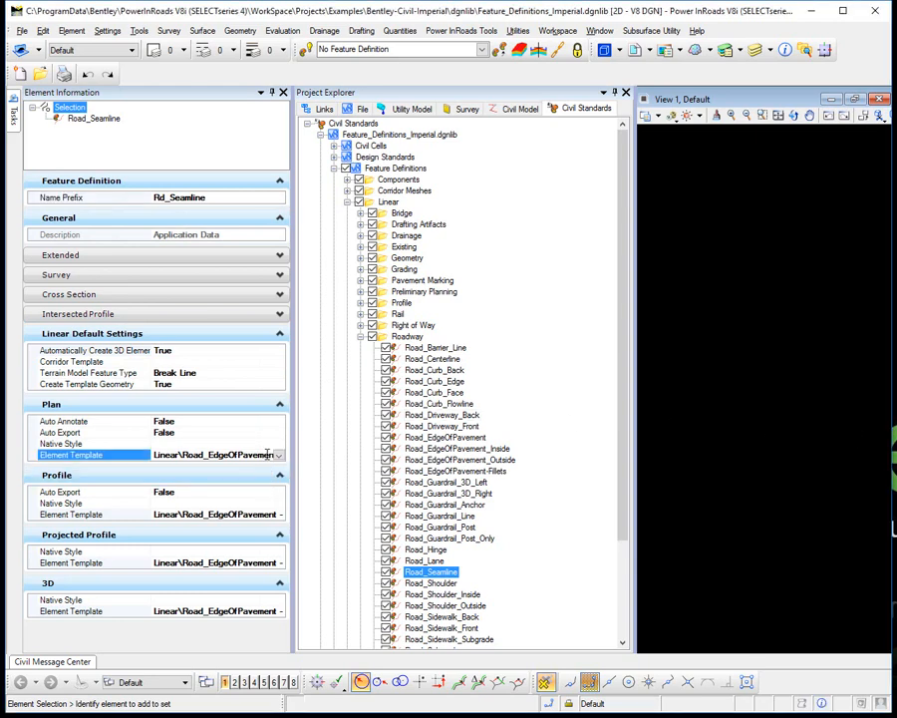
{"action": "left_click", "coordinate": [279, 455]}
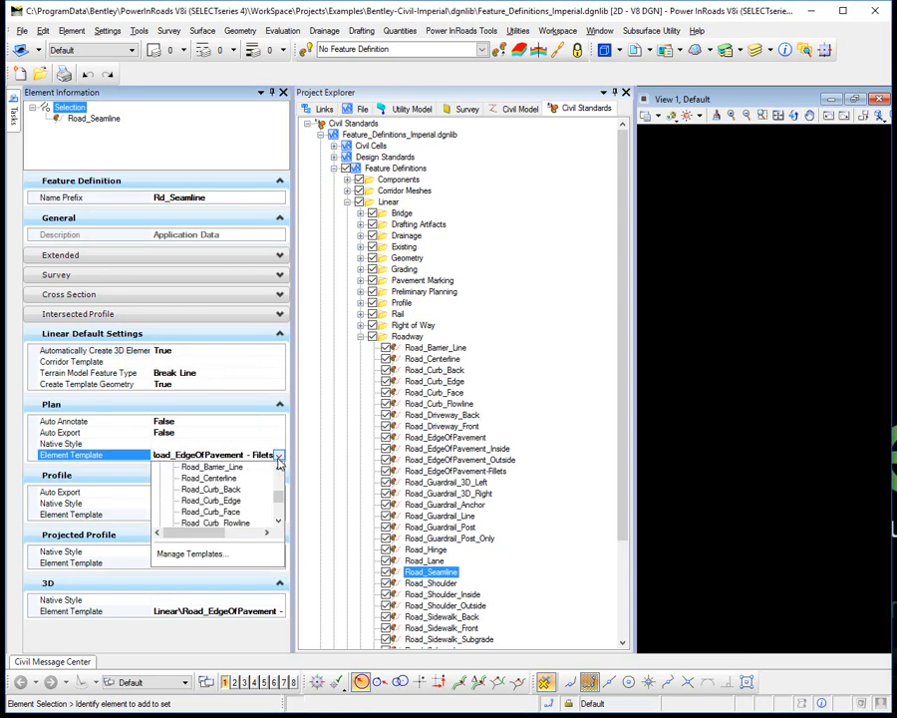
{"action": "left_click", "coordinate": [279, 523]}
{"action": "left_click", "coordinate": [279, 523]}
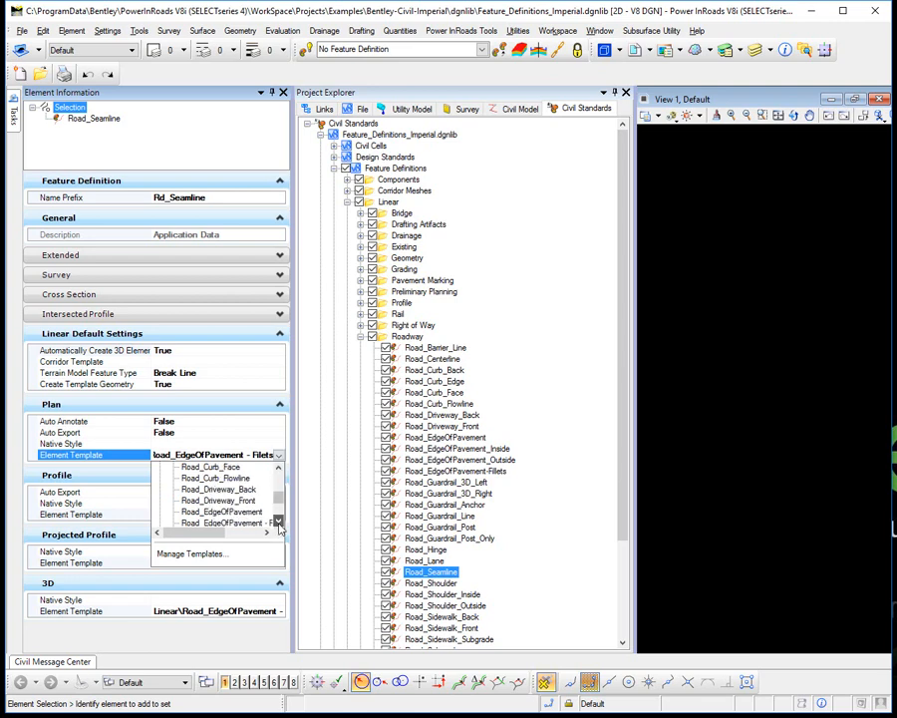
{"action": "left_click", "coordinate": [279, 522]}
{"action": "left_click", "coordinate": [279, 522]}
{"action": "left_click", "coordinate": [204, 495]}
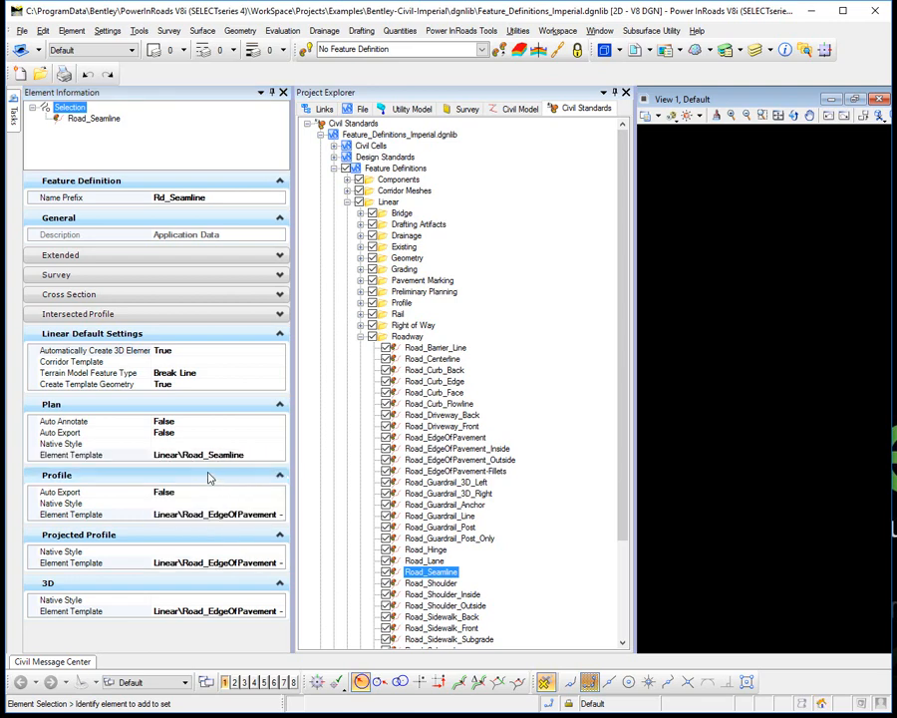
Step: Copy the plan element template of the Road_Seamline feature definition, Linear\Road_Seamline, into its profile element template
{"action": "left_click", "coordinate": [202, 457]}
{"action": "double_click", "coordinate": [202, 456]}
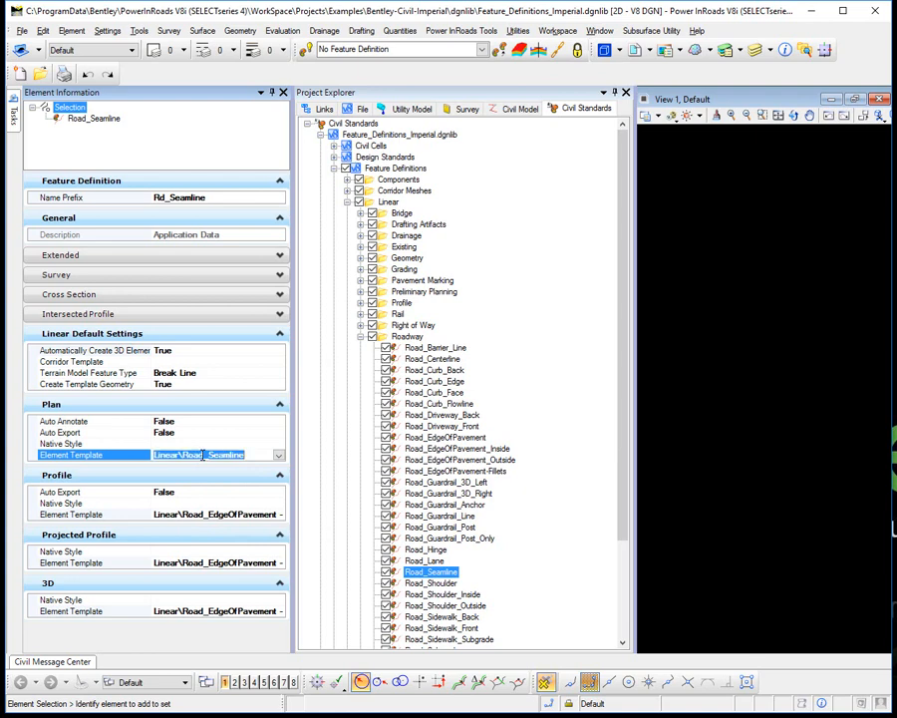
{"action": "right_click", "coordinate": [202, 457]}
{"action": "left_click", "coordinate": [231, 498]}
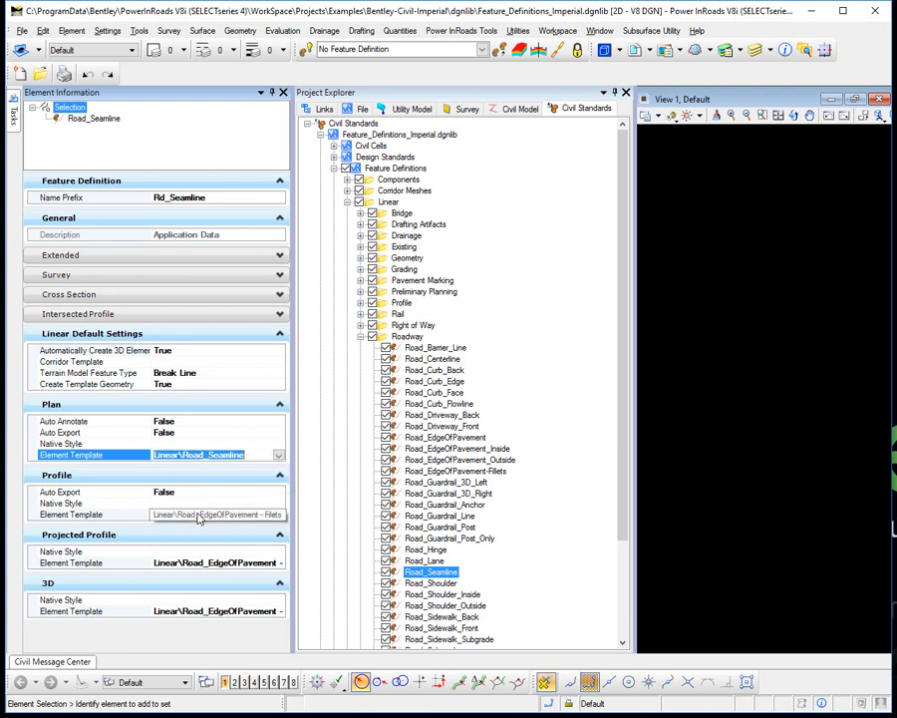
{"action": "left_click", "coordinate": [199, 513]}
{"action": "right_click", "coordinate": [199, 512]}
{"action": "left_click", "coordinate": [221, 570]}
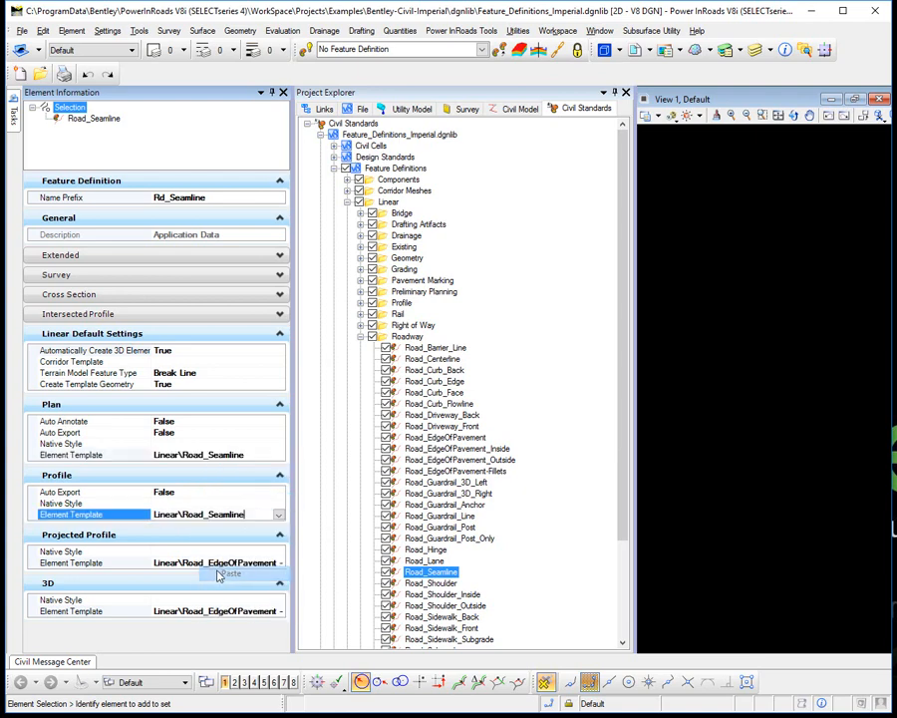
Step: Set the projected profile and 3D element templates of the Road_Seamline feature definition to Linear\Road_Seamline
{"action": "left_click", "coordinate": [208, 563]}
{"action": "right_click", "coordinate": [208, 563]}
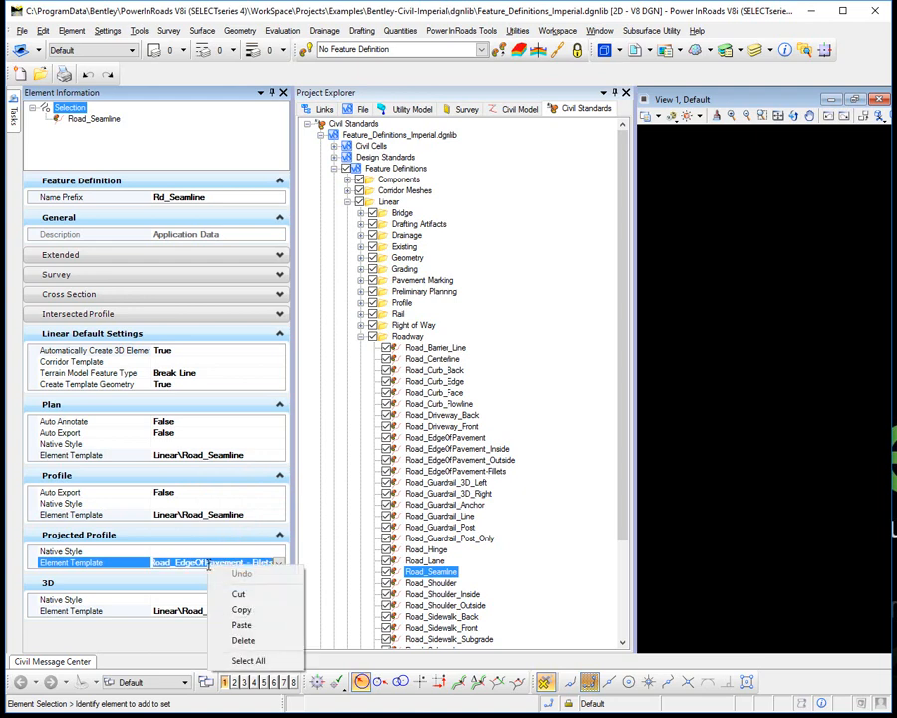
{"action": "left_click", "coordinate": [239, 622]}
{"action": "left_click", "coordinate": [200, 610]}
{"action": "right_click", "coordinate": [201, 611]}
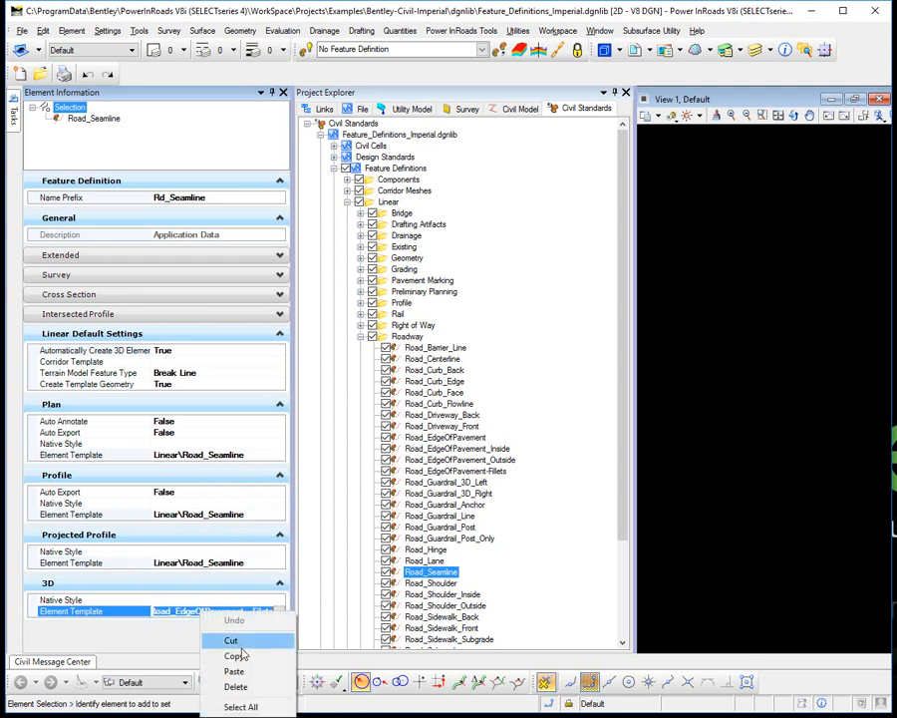
{"action": "left_click", "coordinate": [235, 668]}
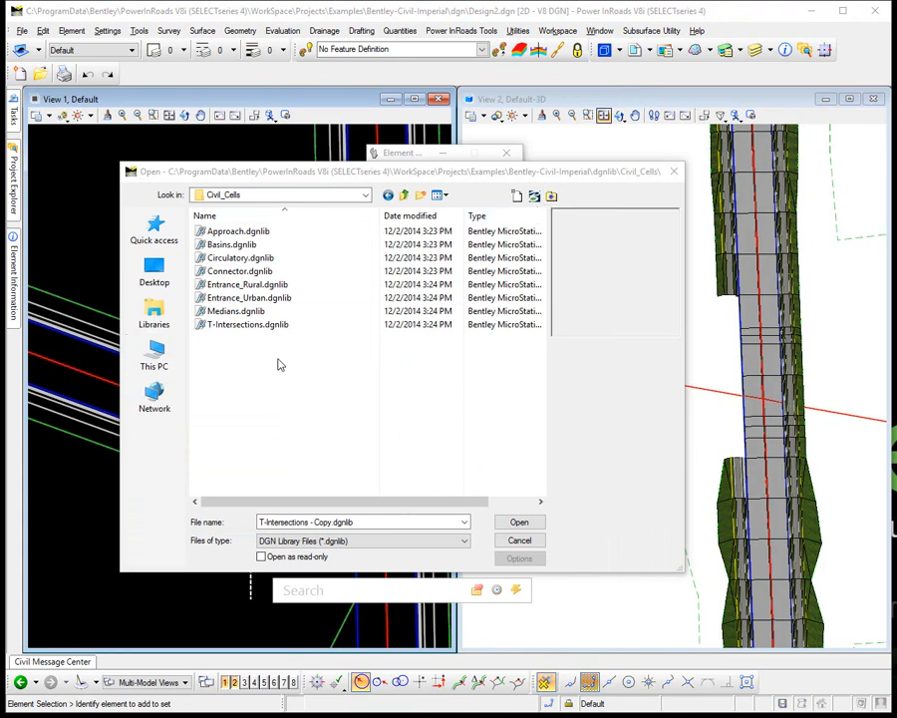
Step: Make a copy of T-Intersections.dgnlib in the Civil_Cells folder
{"action": "left_click", "coordinate": [255, 325]}
{"action": "right_click", "coordinate": [255, 327]}
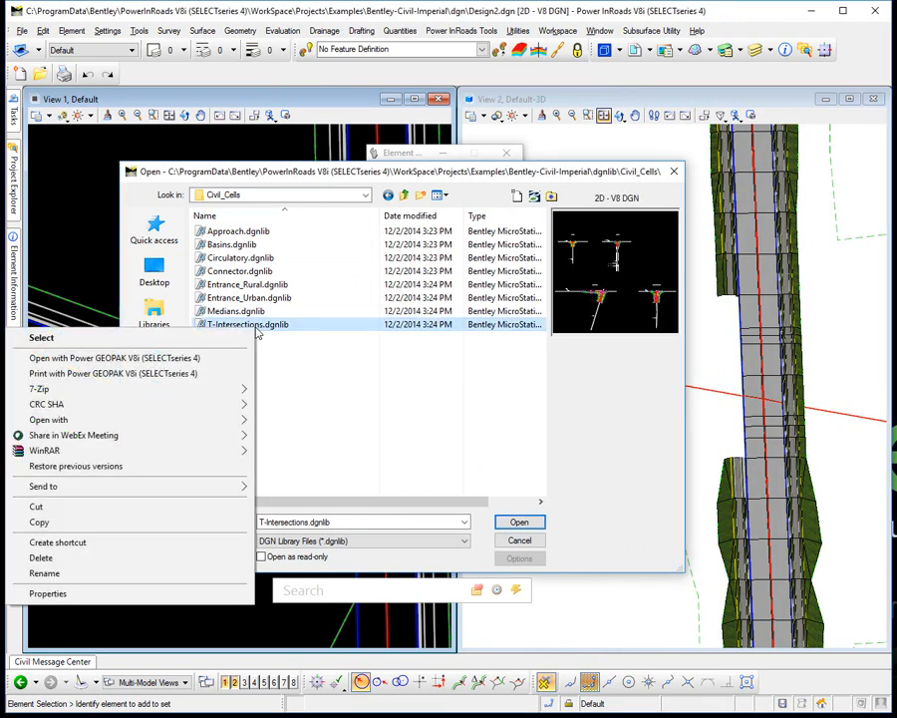
{"action": "left_click", "coordinate": [144, 525]}
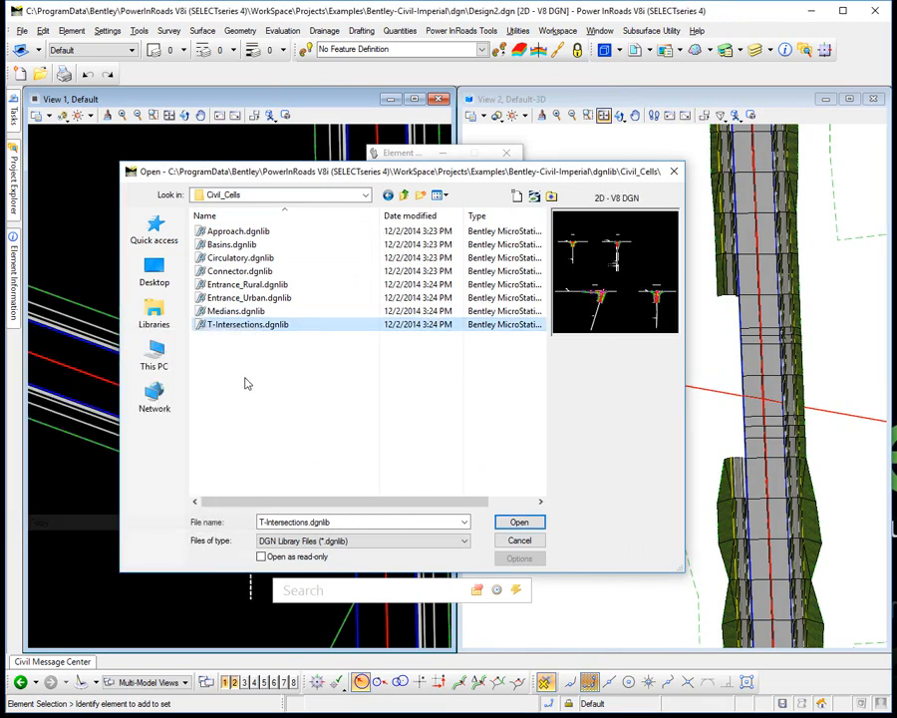
{"action": "right_click", "coordinate": [245, 373]}
{"action": "left_click", "coordinate": [132, 447]}
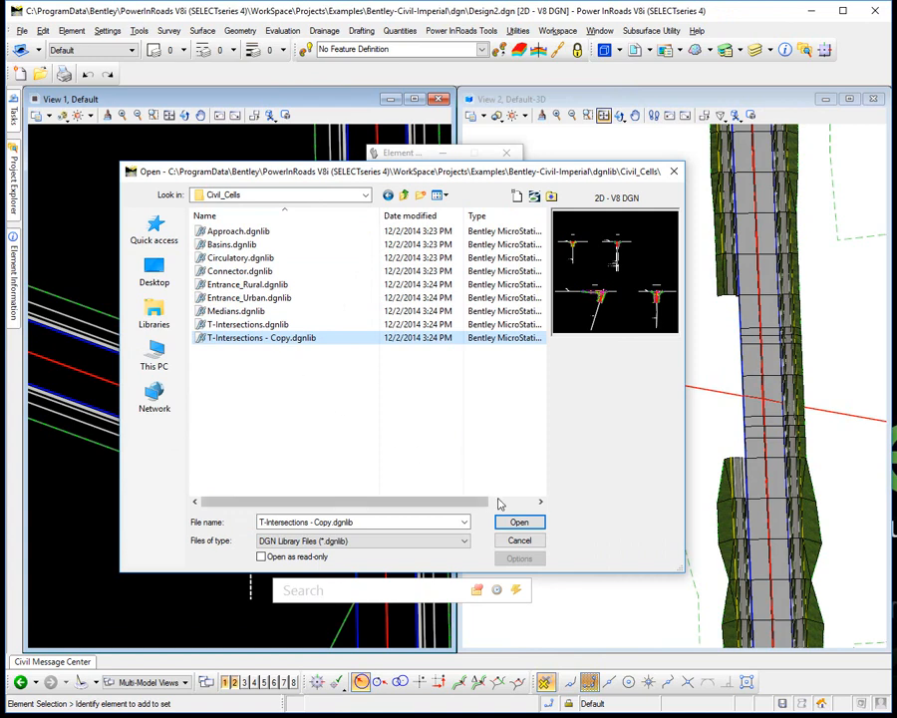
Step: Open T-Intersections - Copy.dgnlib and set the feature definition of the Basic "T" cell's seam line to Road_Seamline
{"action": "left_click", "coordinate": [514, 525]}
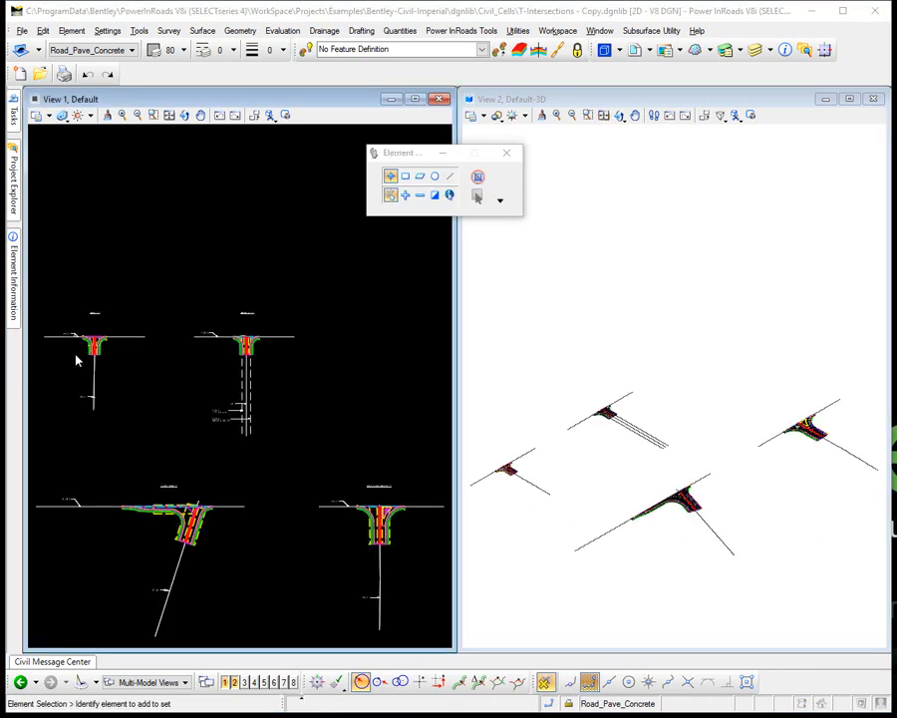
{"action": "scroll", "coordinate": [76, 361], "scroll_direction": "up", "scroll_amount": 6}
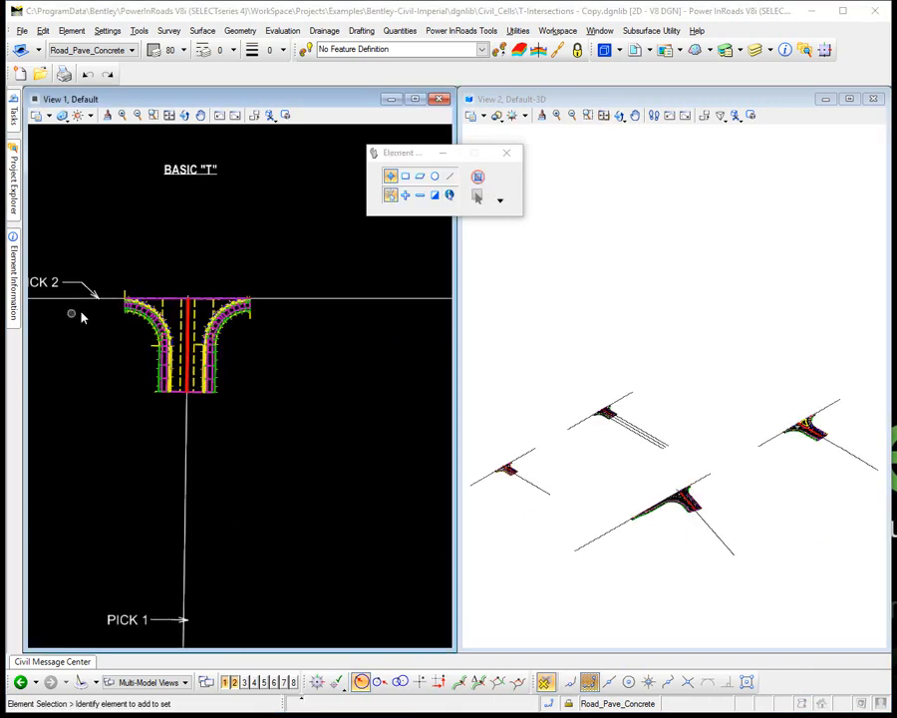
{"action": "scroll", "coordinate": [144, 297], "scroll_direction": "up", "scroll_amount": 4}
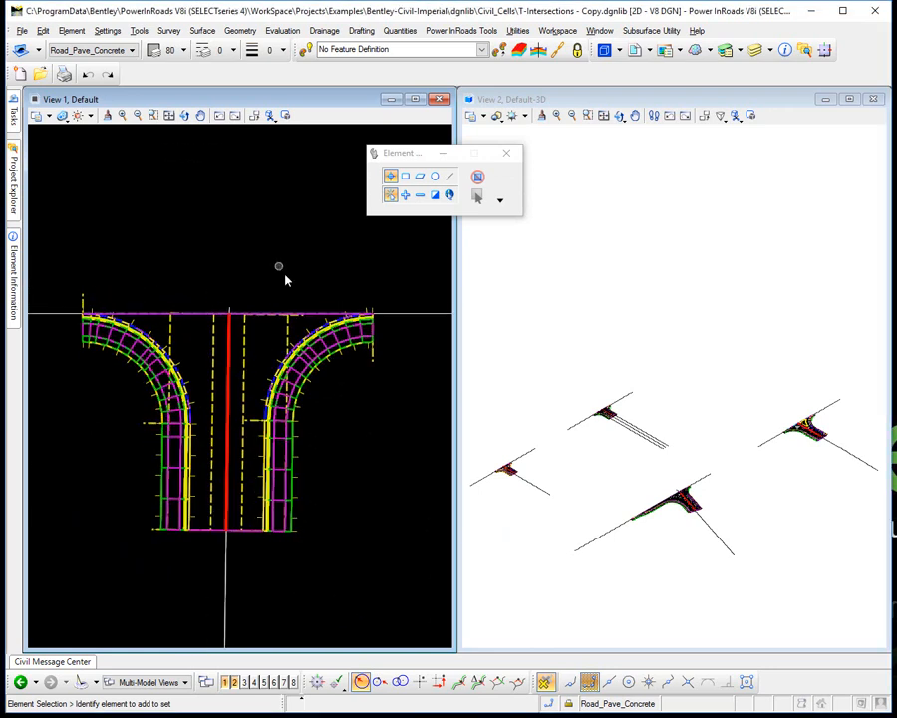
{"action": "left_click", "coordinate": [310, 318]}
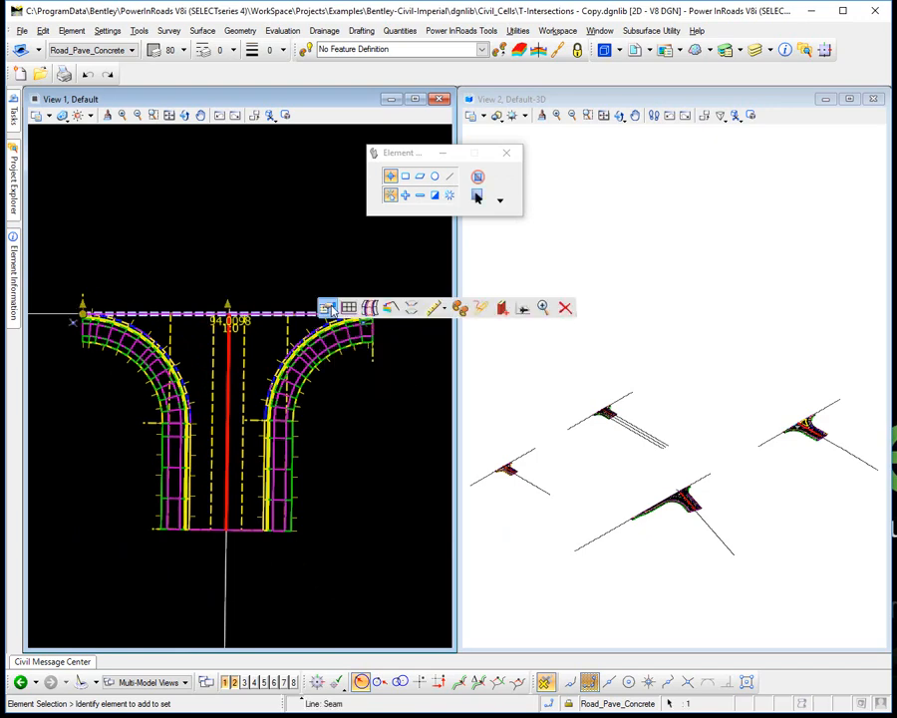
{"action": "left_click", "coordinate": [329, 308]}
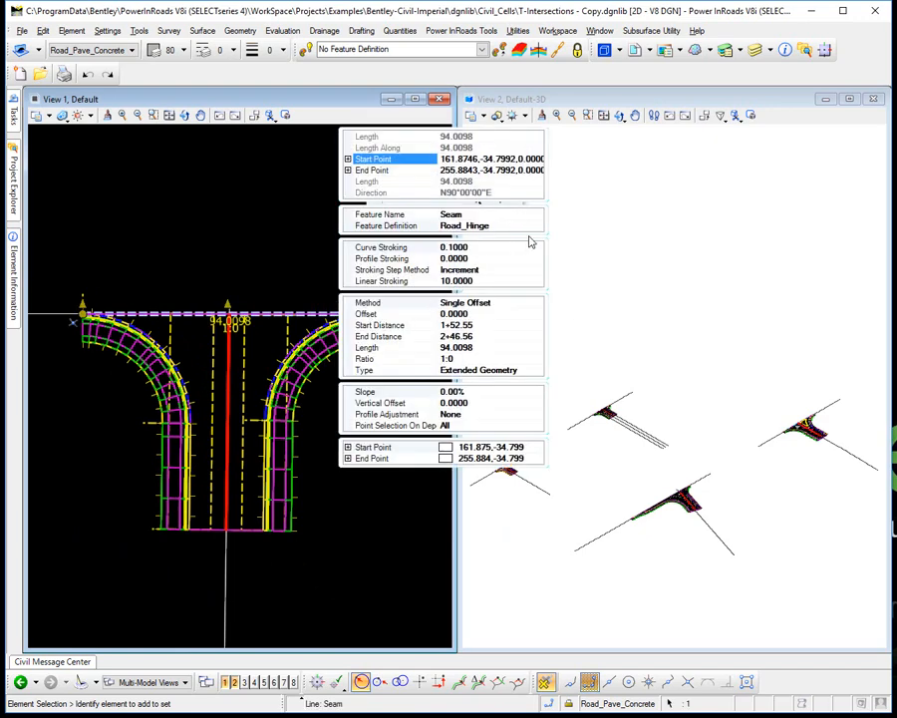
{"action": "left_click", "coordinate": [536, 228]}
{"action": "left_click", "coordinate": [537, 228]}
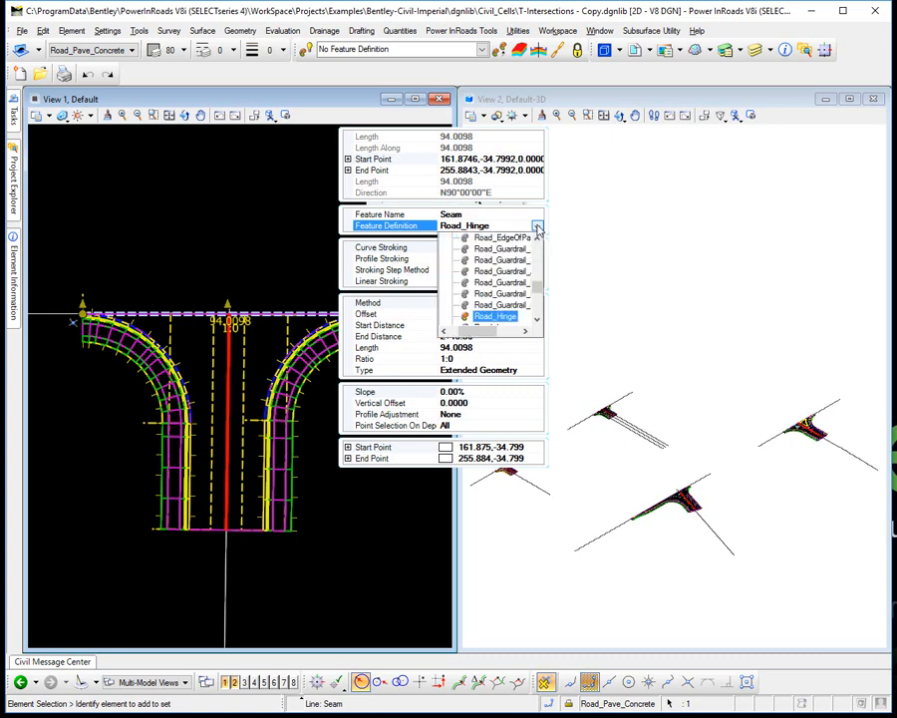
{"action": "left_click", "coordinate": [537, 322]}
{"action": "left_click", "coordinate": [537, 322]}
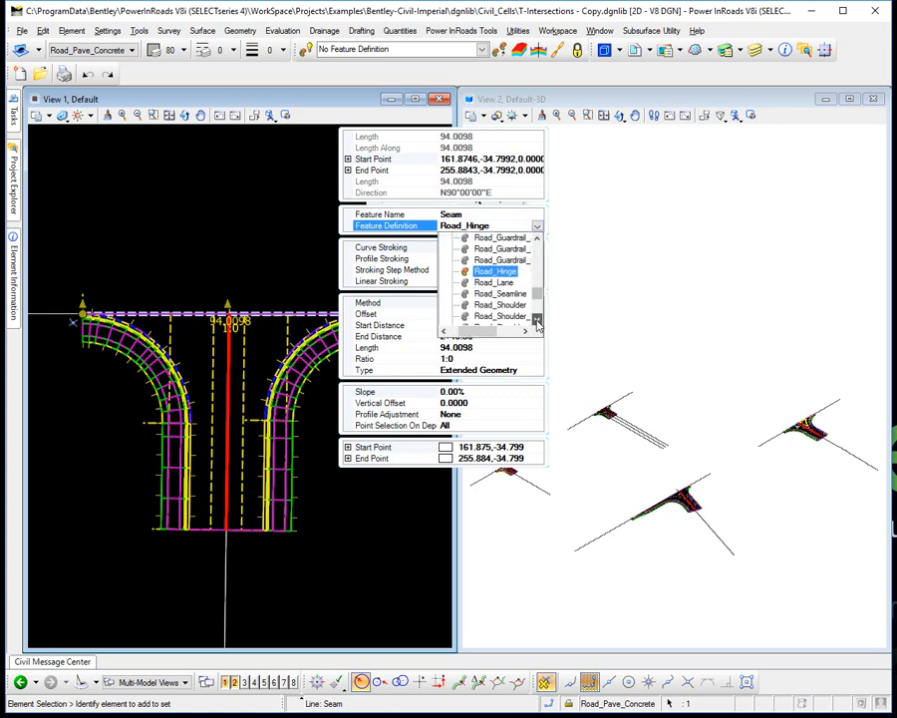
{"action": "left_click", "coordinate": [495, 315]}
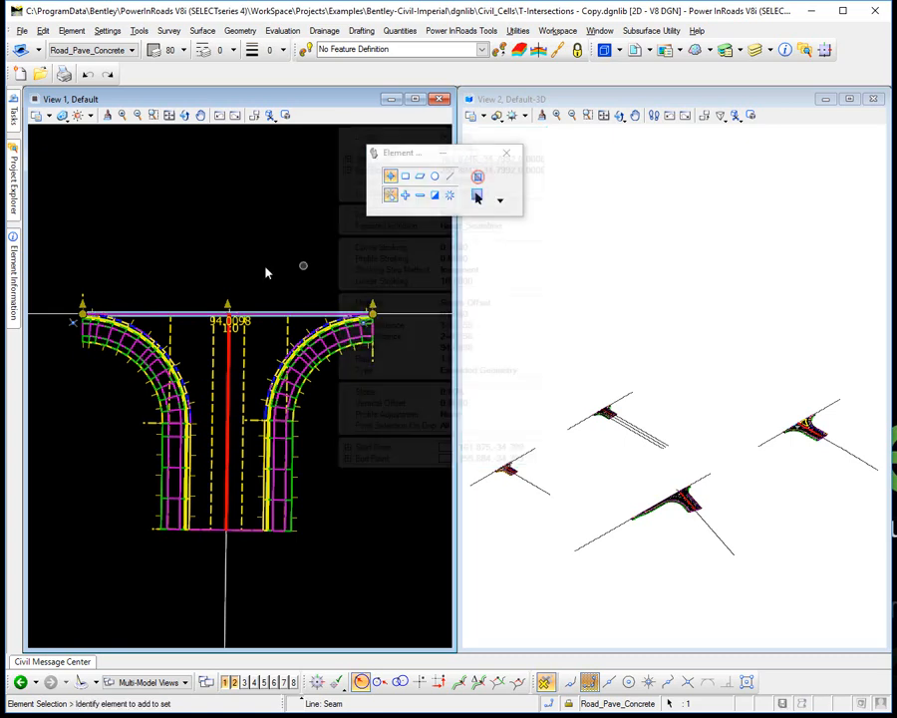
Step: Set the feature definition of the Basic "T" cell's left edge-of-pavement fillet to Road_EdgeOfPavement-Fillets
{"action": "left_click", "coordinate": [159, 344]}
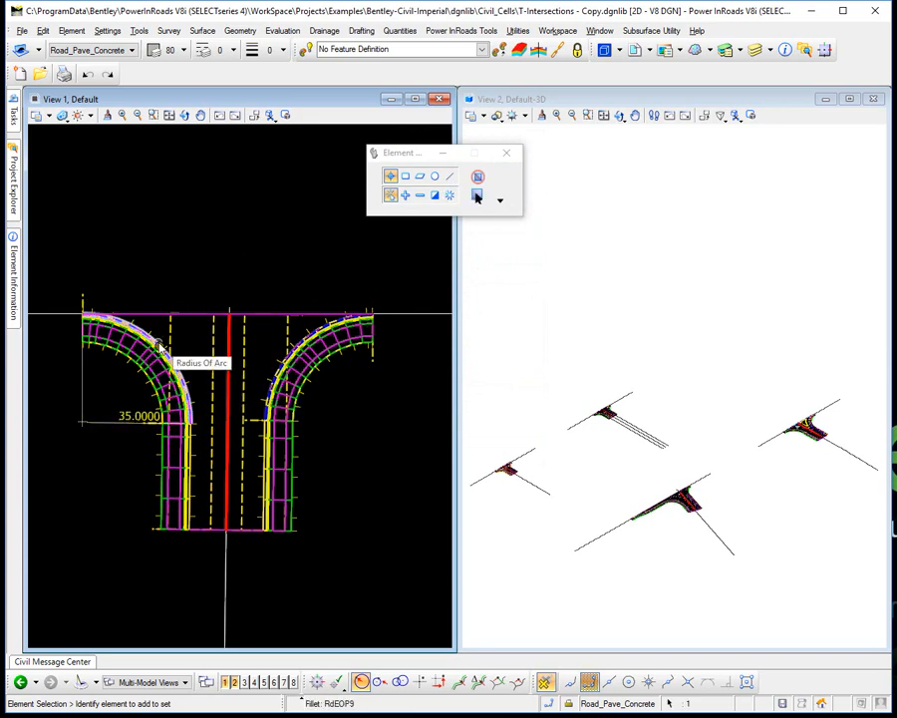
{"action": "scroll", "coordinate": [162, 344], "scroll_direction": "up", "scroll_amount": 2}
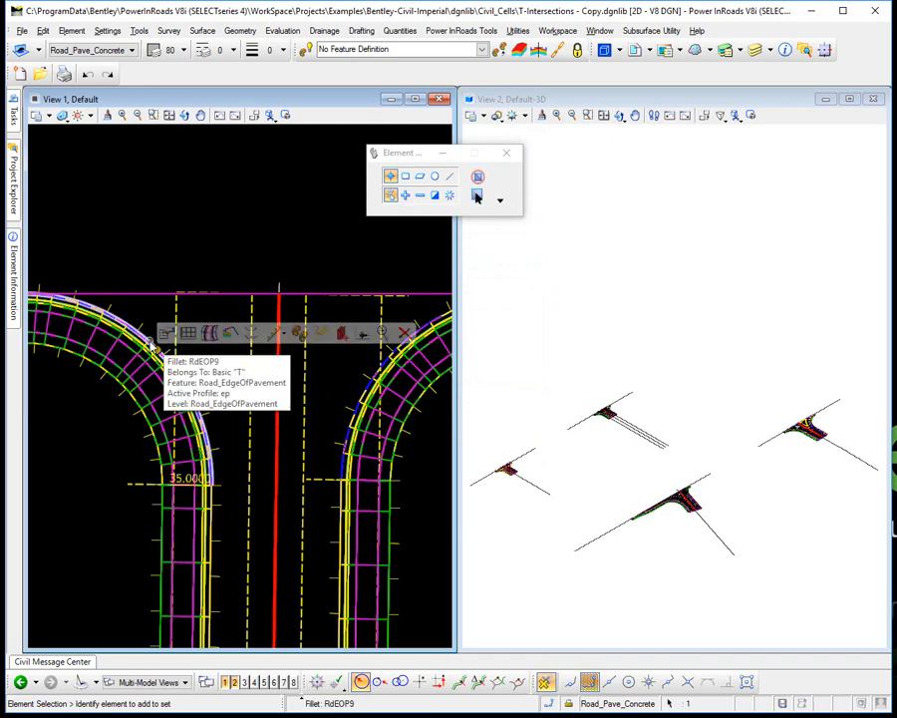
{"action": "left_click", "coordinate": [167, 334]}
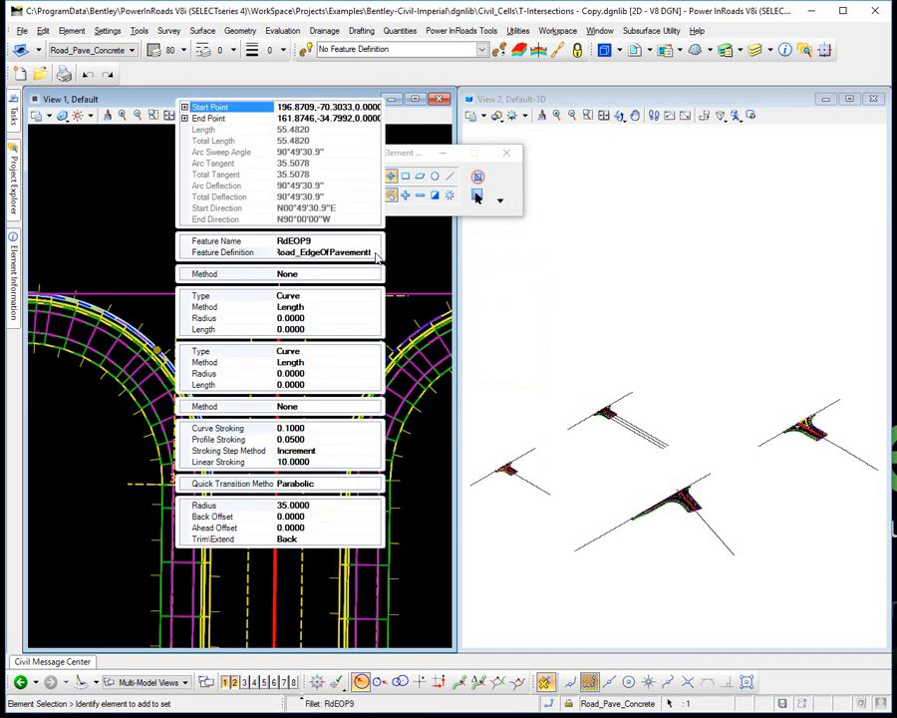
{"action": "left_click", "coordinate": [371, 253]}
{"action": "left_click", "coordinate": [373, 252]}
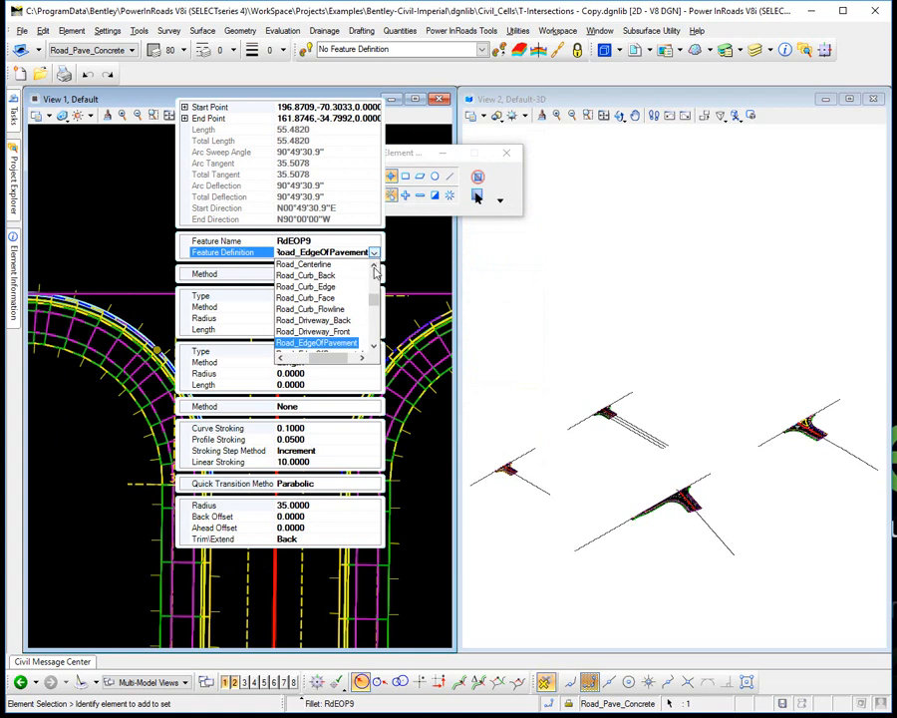
{"action": "scroll", "coordinate": [361, 344], "scroll_direction": "down", "scroll_amount": 2}
{"action": "left_click", "coordinate": [356, 334]}
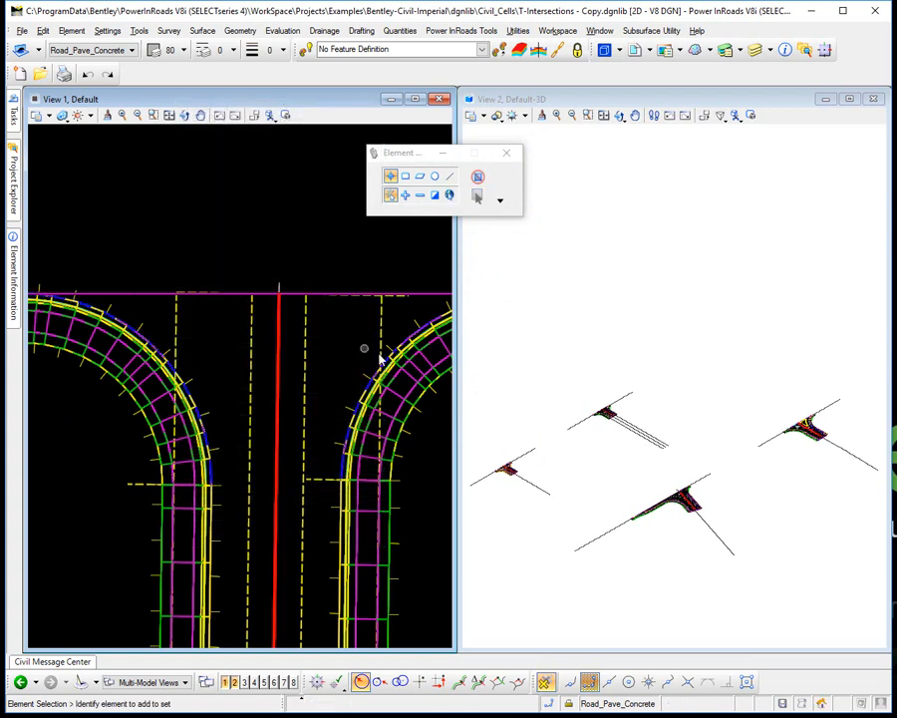
Step: Set the feature definition of the Basic "T" cell's right edge-of-pavement fillet to Road_EdgeOfPavement-Fillets and clear the selection
{"action": "left_click", "coordinate": [361, 396]}
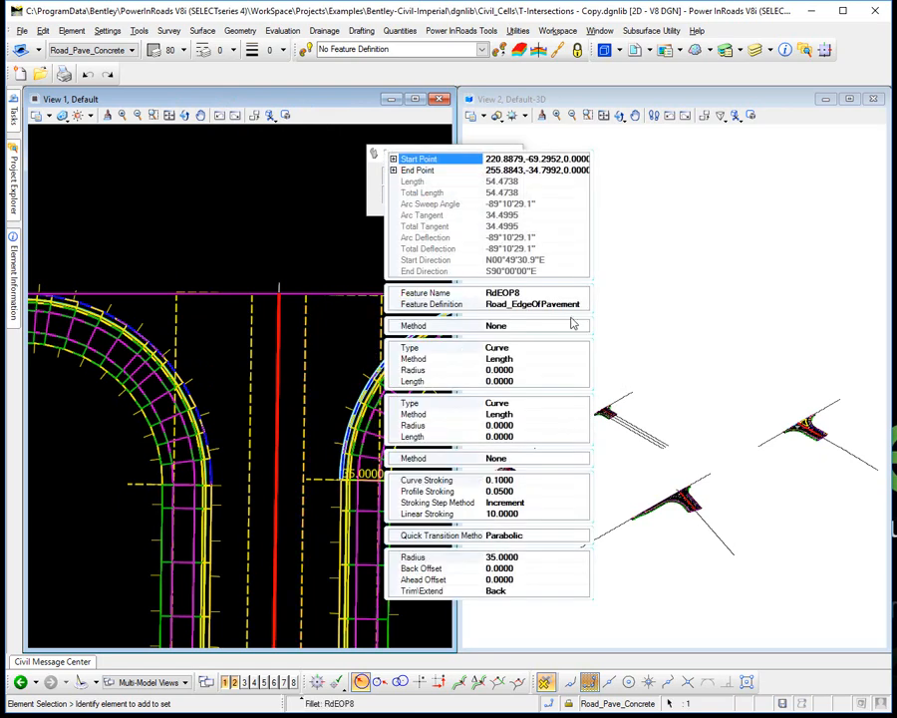
{"action": "left_click", "coordinate": [583, 305]}
{"action": "left_click", "coordinate": [583, 305]}
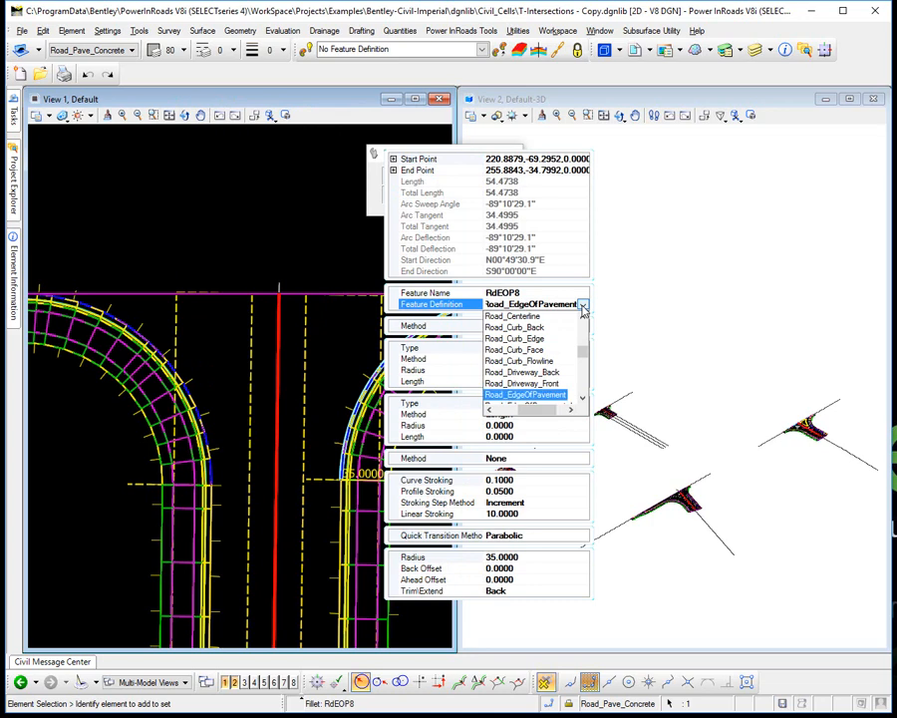
{"action": "left_click", "coordinate": [582, 399]}
{"action": "left_click", "coordinate": [582, 399]}
{"action": "left_click", "coordinate": [582, 399]}
{"action": "left_click", "coordinate": [582, 400]}
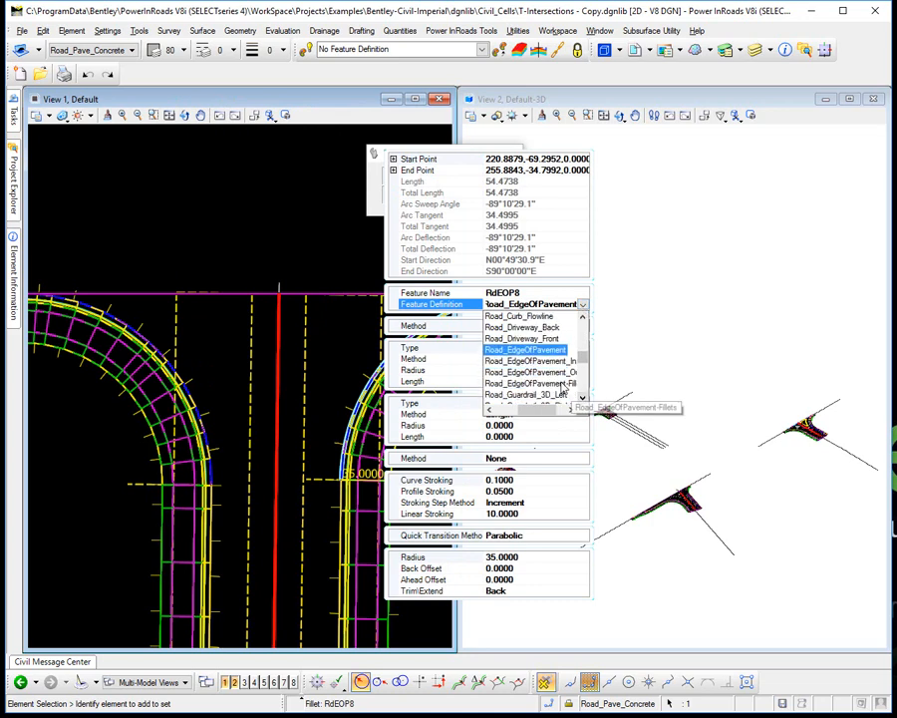
{"action": "left_click", "coordinate": [564, 387]}
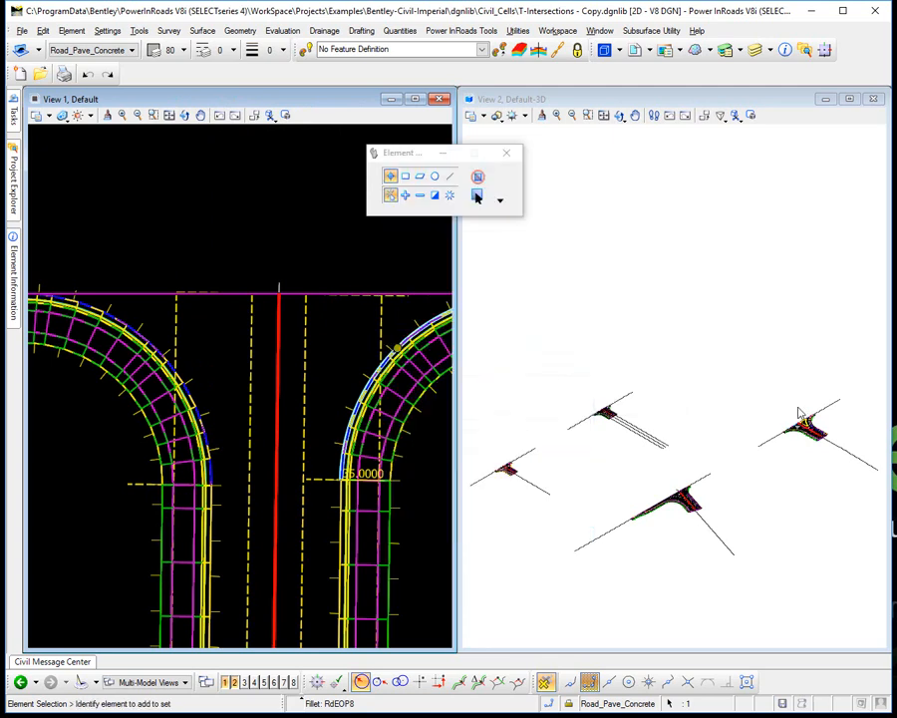
{"action": "left_click", "coordinate": [477, 197]}
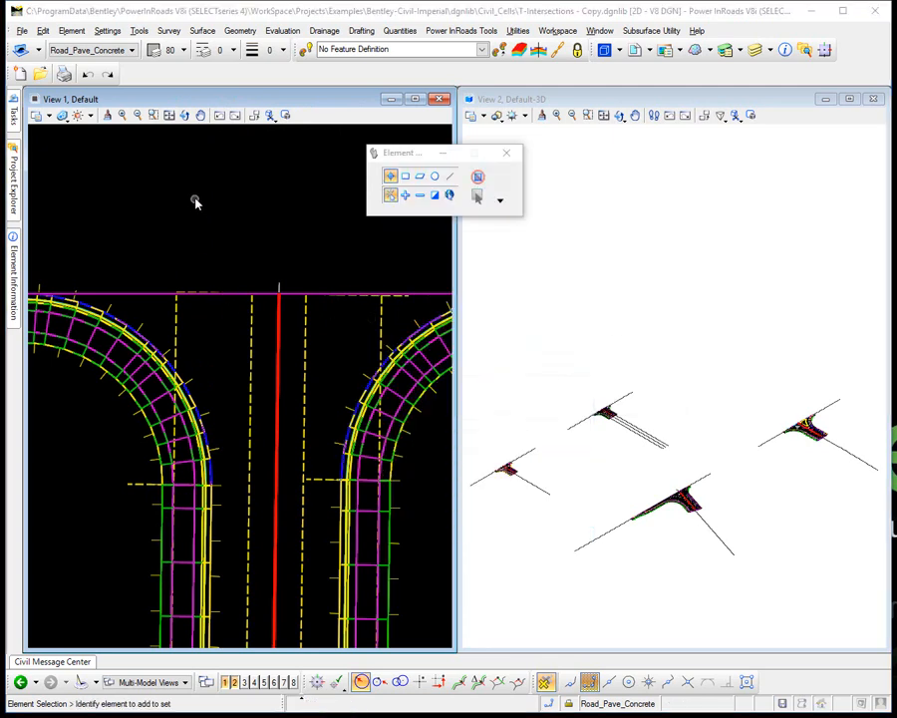
Step: Reopen Design2.dgn and choose the Basic "T" civil cell from T-Intersections - Copy.dgnlib for placement
{"action": "left_click", "coordinate": [22, 31]}
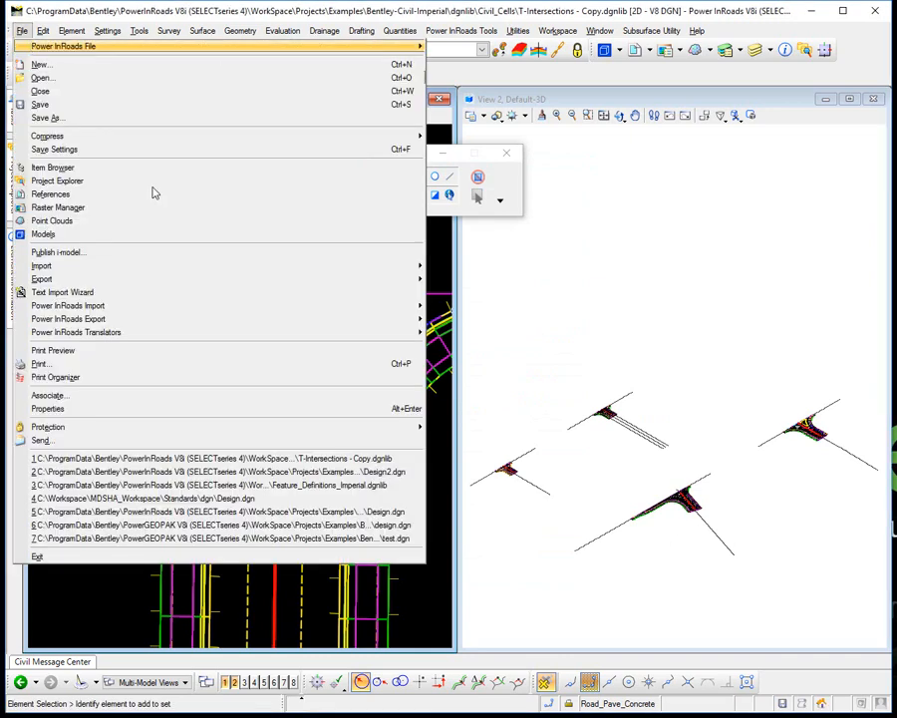
{"action": "left_click", "coordinate": [292, 471]}
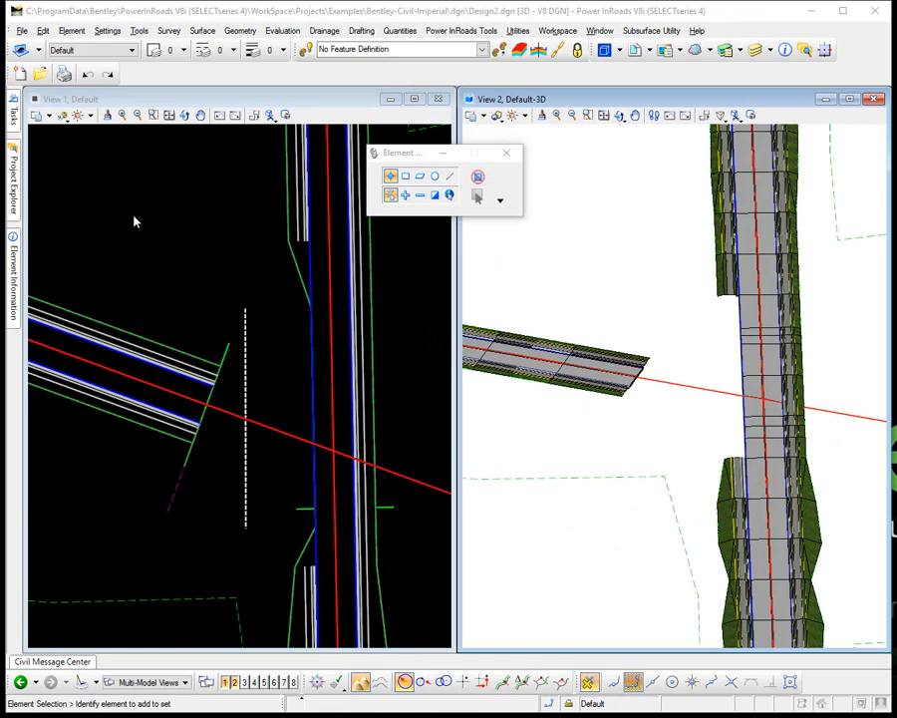
{"action": "left_click", "coordinate": [13, 112]}
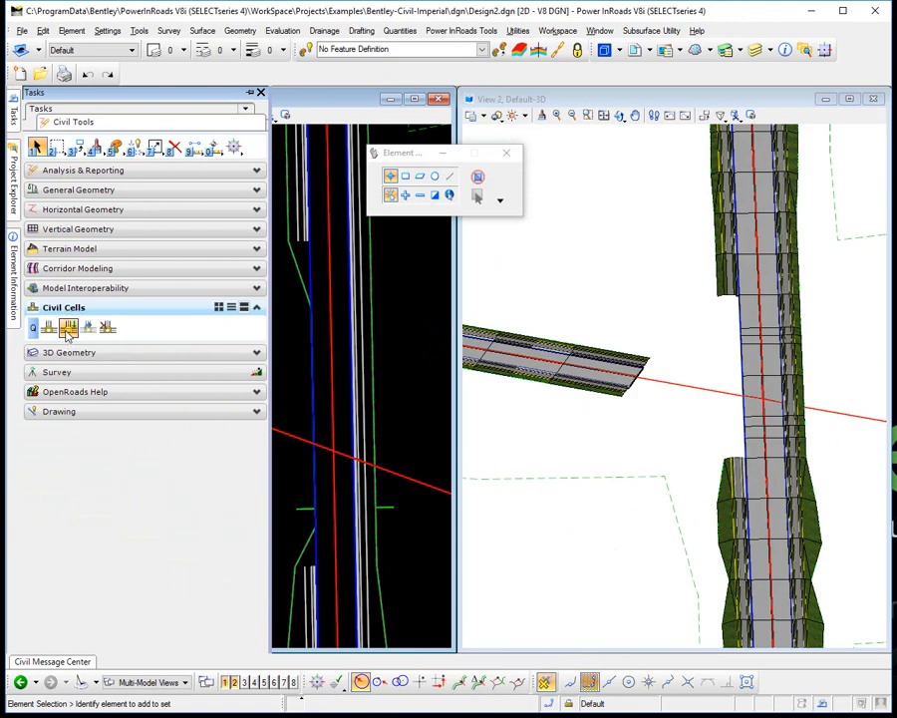
{"action": "left_click", "coordinate": [68, 329]}
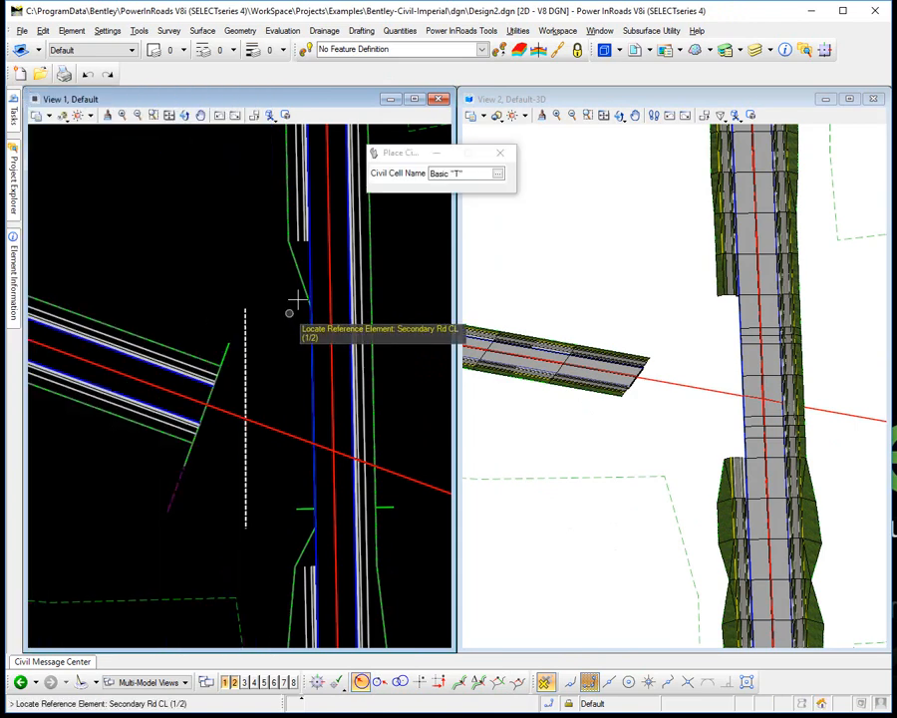
{"action": "left_click", "coordinate": [497, 174]}
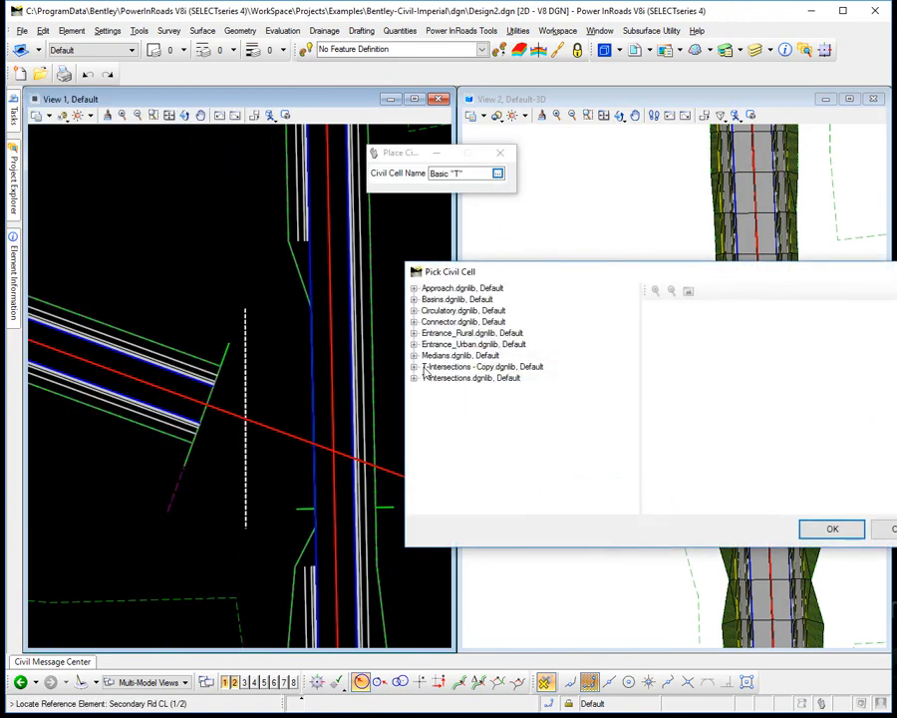
{"action": "left_click", "coordinate": [414, 367]}
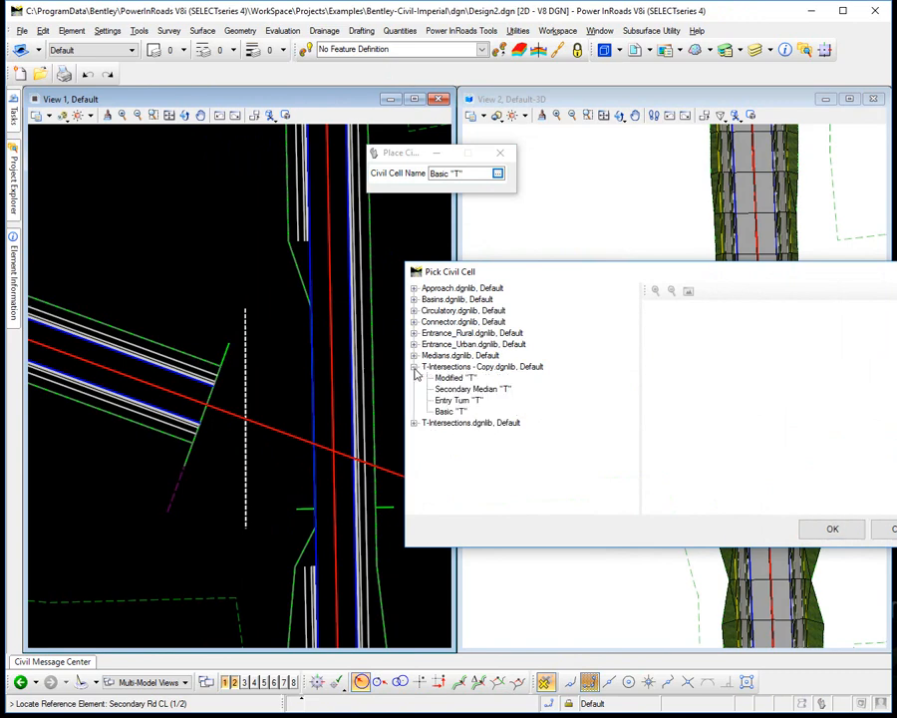
{"action": "left_click", "coordinate": [449, 412]}
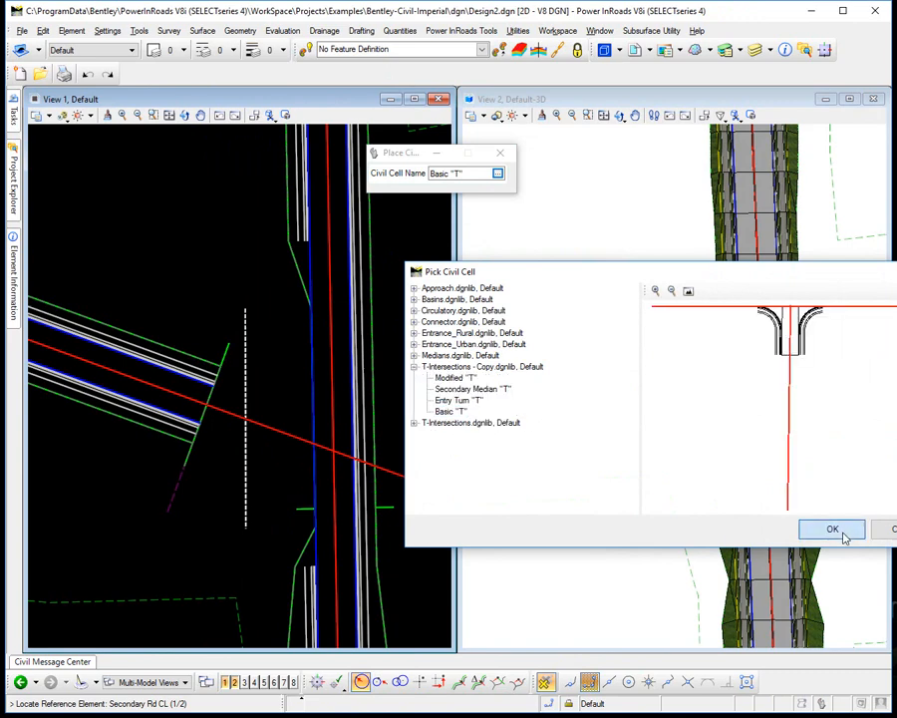
{"action": "left_click", "coordinate": [843, 530]}
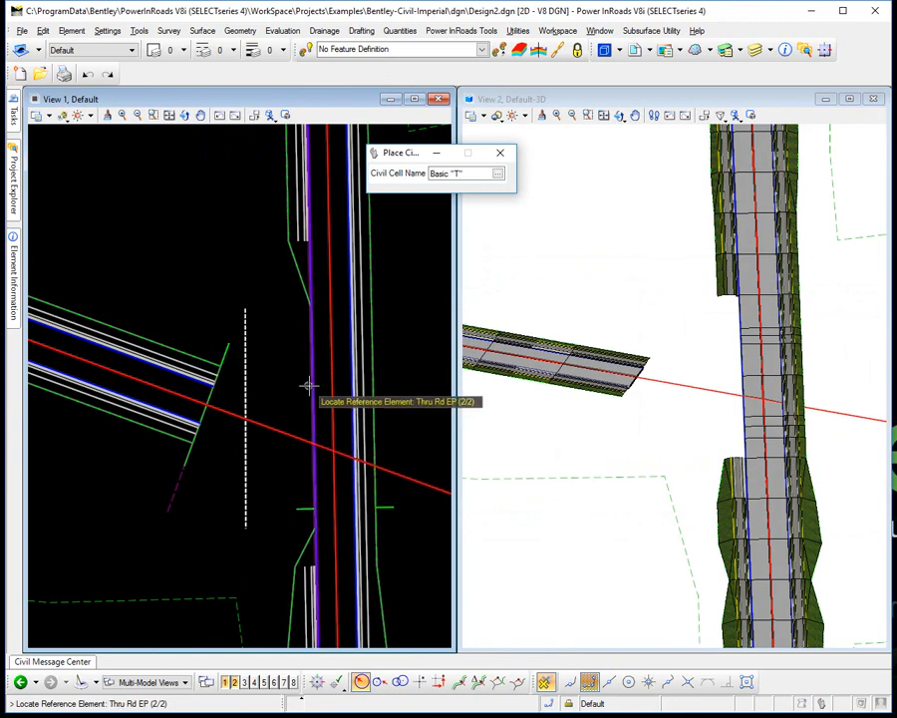
Step: Place the civil cell on the side road centerline and through road's near pavement edge, flipped toward the side road, without clipping any corridors
{"action": "left_click", "coordinate": [310, 386]}
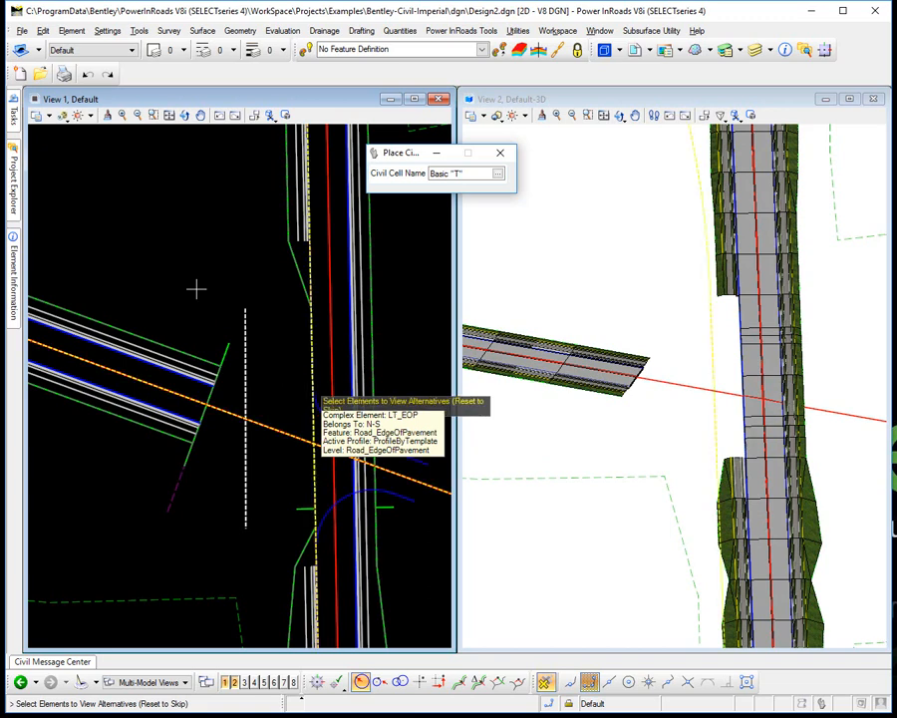
{"action": "left_click", "coordinate": [271, 424]}
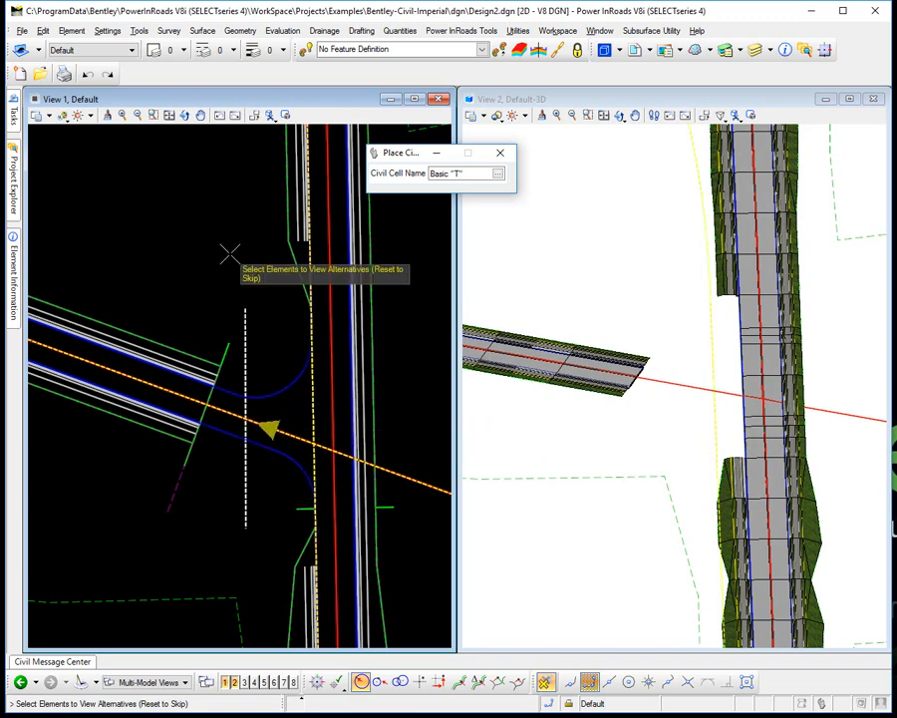
{"action": "right_click", "coordinate": [115, 253]}
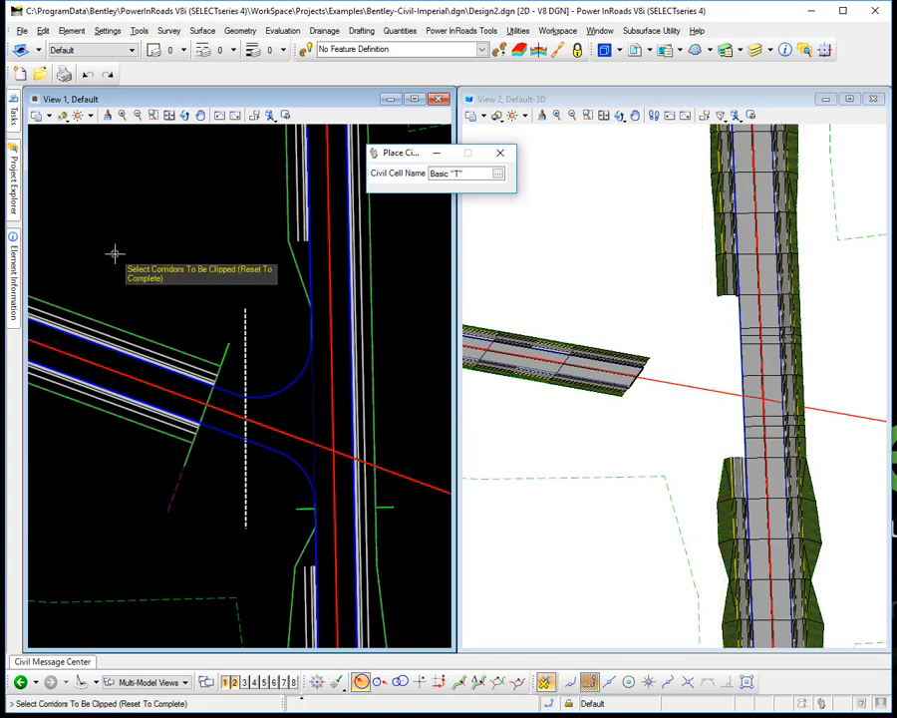
{"action": "right_click", "coordinate": [115, 253]}
{"action": "left_click", "coordinate": [115, 253]}
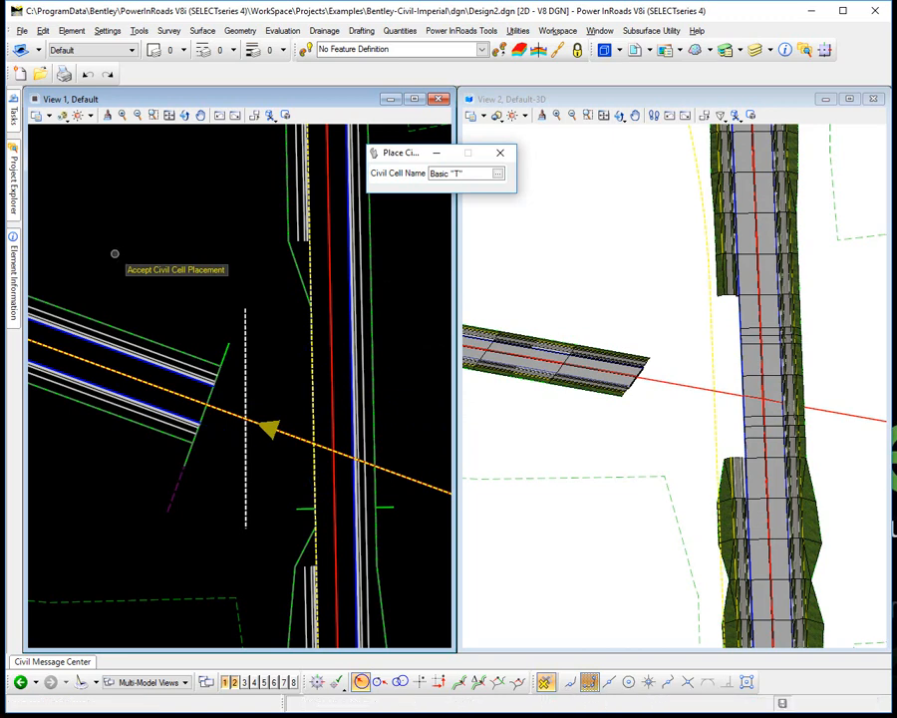
{"action": "right_click", "coordinate": [205, 280]}
{"action": "right_click", "coordinate": [196, 270]}
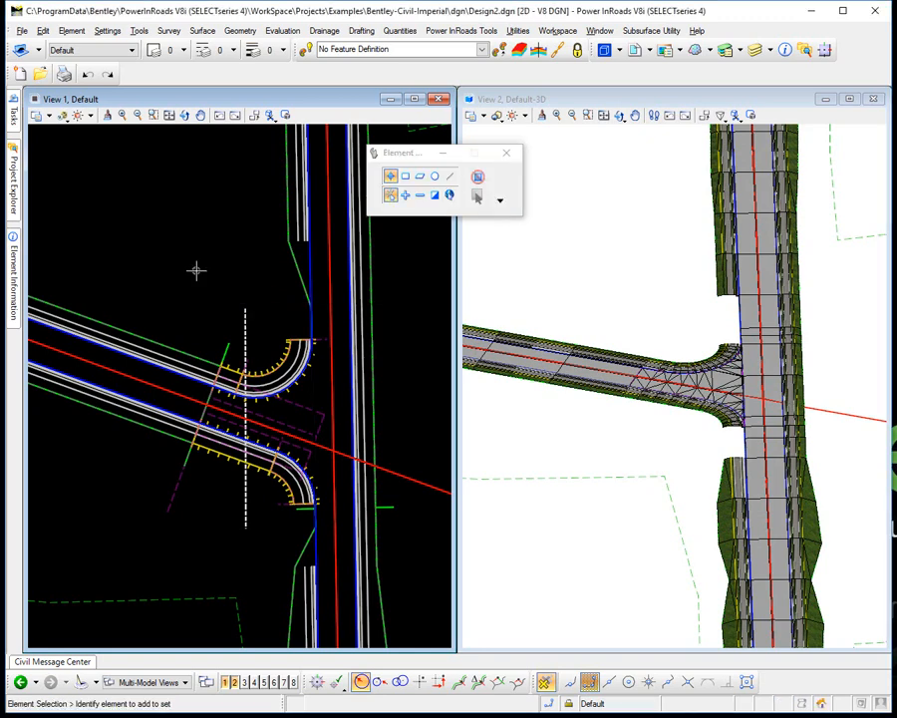
Step: Examine where the placed intersection's curb return fillets meet the through road's edge of pavement
{"action": "scroll", "coordinate": [319, 538], "scroll_direction": "up", "scroll_amount": 3}
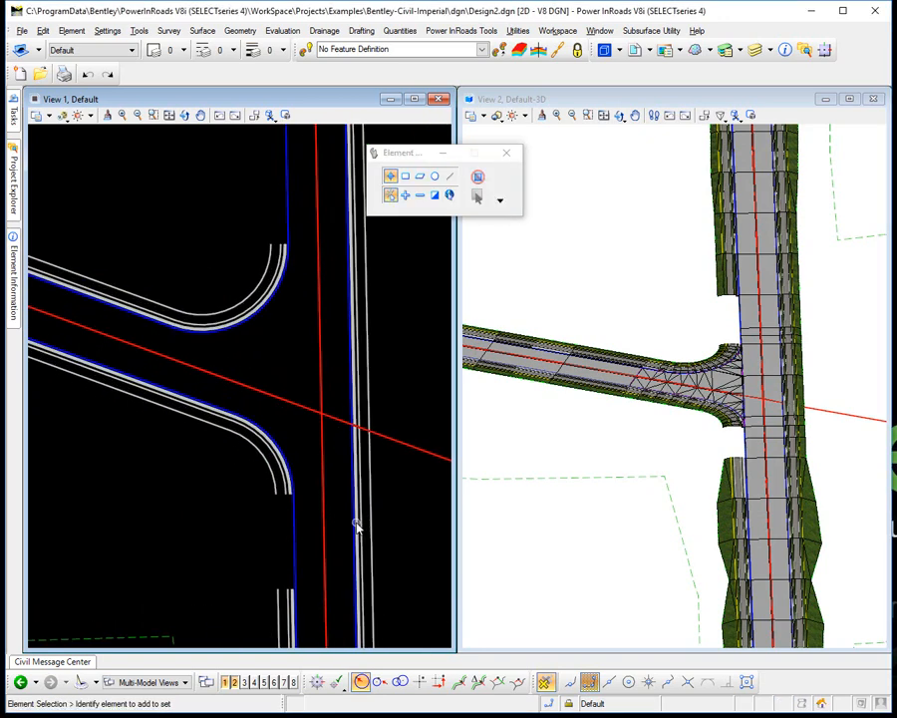
{"action": "scroll", "coordinate": [326, 227], "scroll_direction": "up", "scroll_amount": 4}
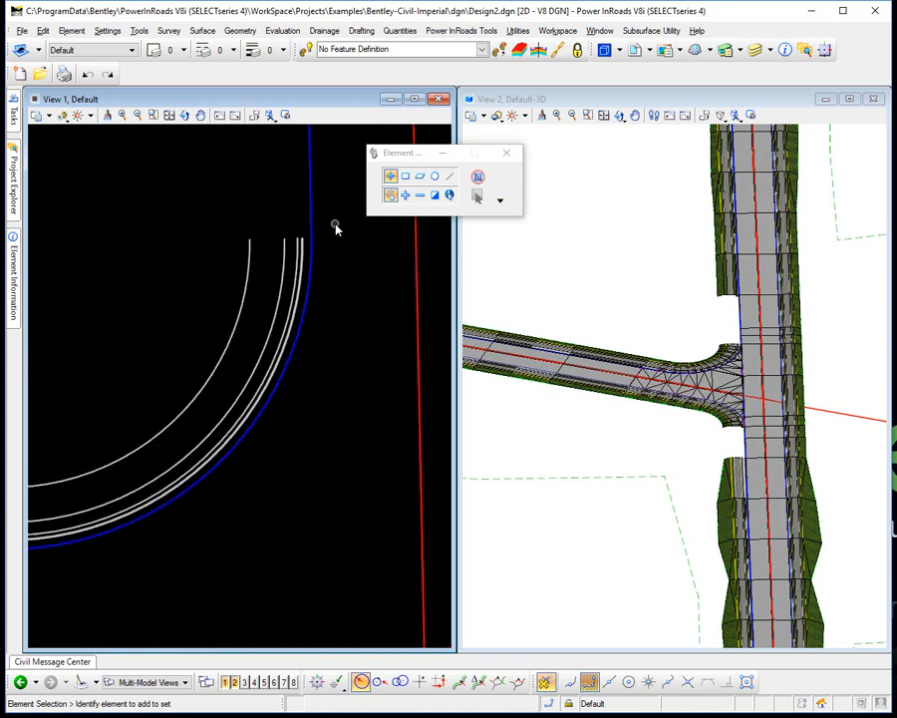
{"action": "scroll", "coordinate": [335, 229], "scroll_direction": "down", "scroll_amount": 4}
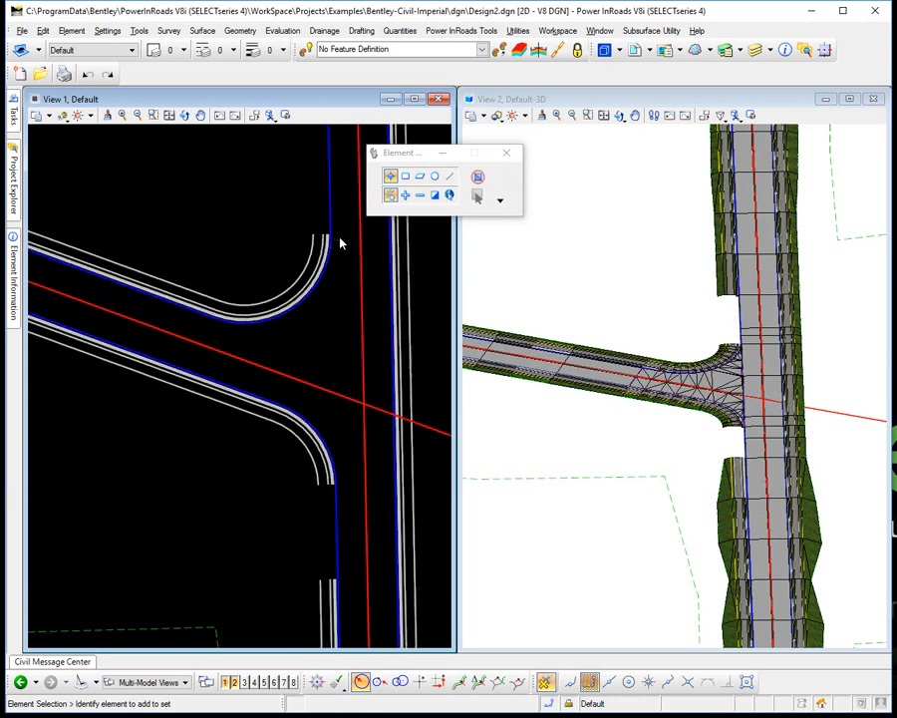
{"action": "scroll", "coordinate": [339, 247], "scroll_direction": "down", "scroll_amount": 2}
{"action": "scroll", "coordinate": [751, 355], "scroll_direction": "up", "scroll_amount": 2}
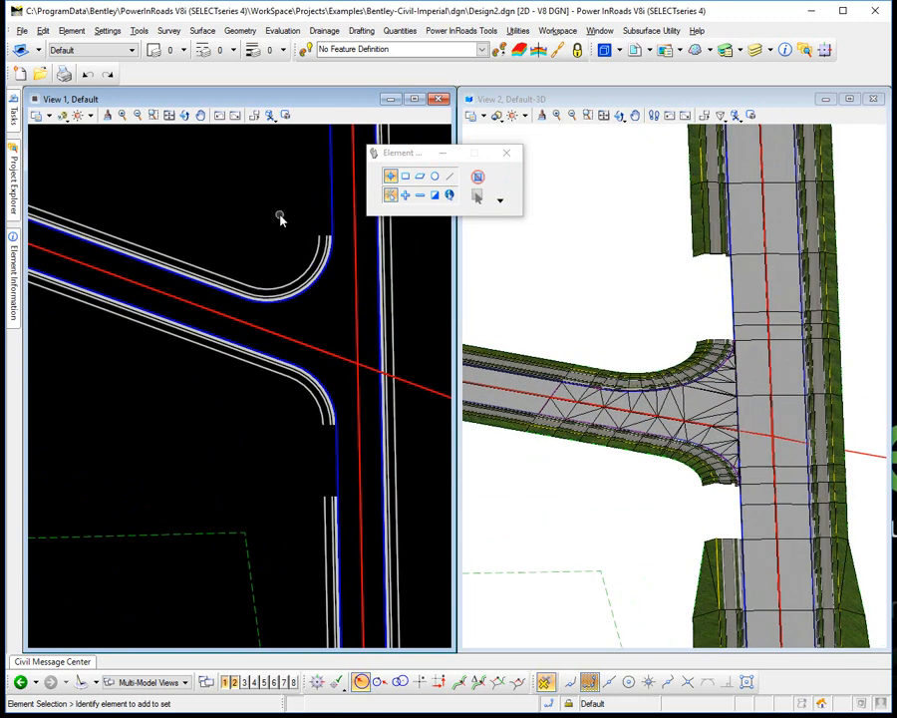
Step: Move the matchline's start point so the line crosses the side road roughly parallel to the through road, and clear the selection
{"action": "middle_click_drag", "start_coordinate": [280, 216], "coordinate": [231, 281]}
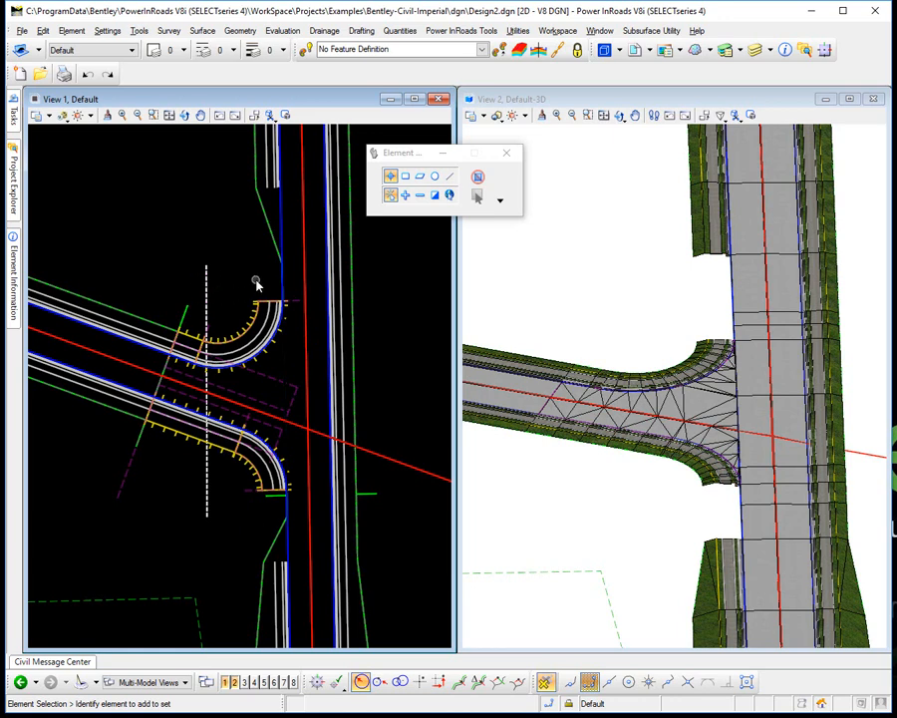
{"action": "scroll", "coordinate": [256, 286], "scroll_direction": "up", "scroll_amount": 5}
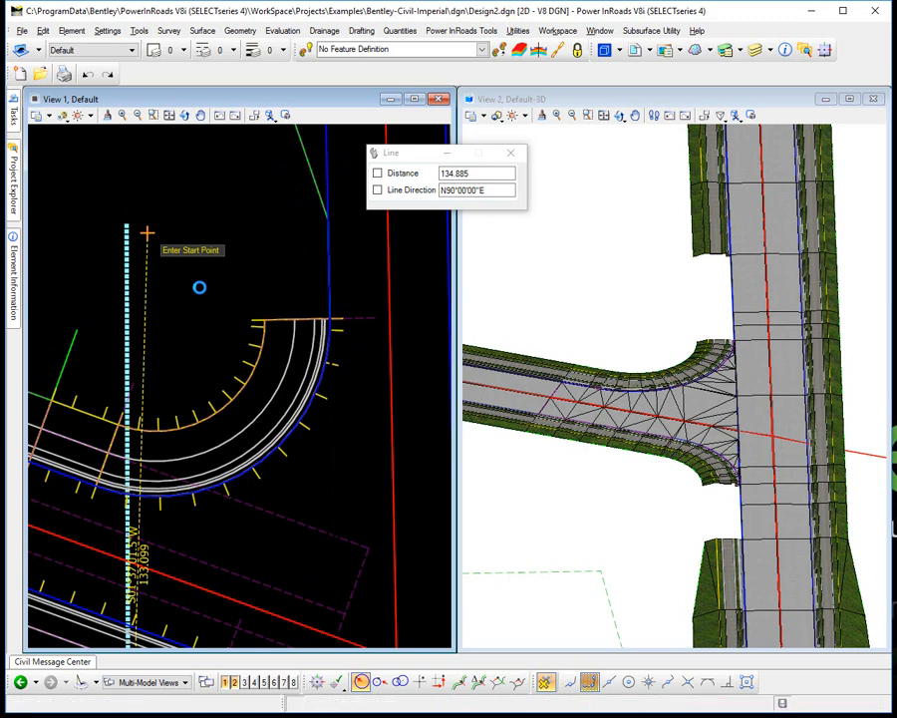
{"action": "left_click", "coordinate": [146, 232]}
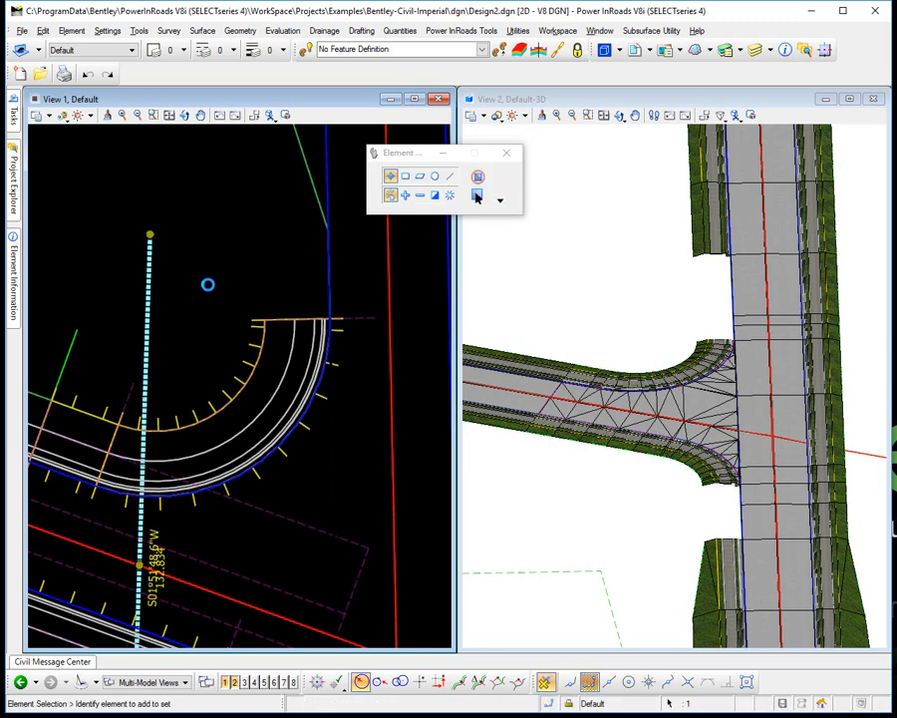
{"action": "left_click", "coordinate": [215, 273]}
{"action": "scroll", "coordinate": [216, 273], "scroll_direction": "down", "scroll_amount": 2}
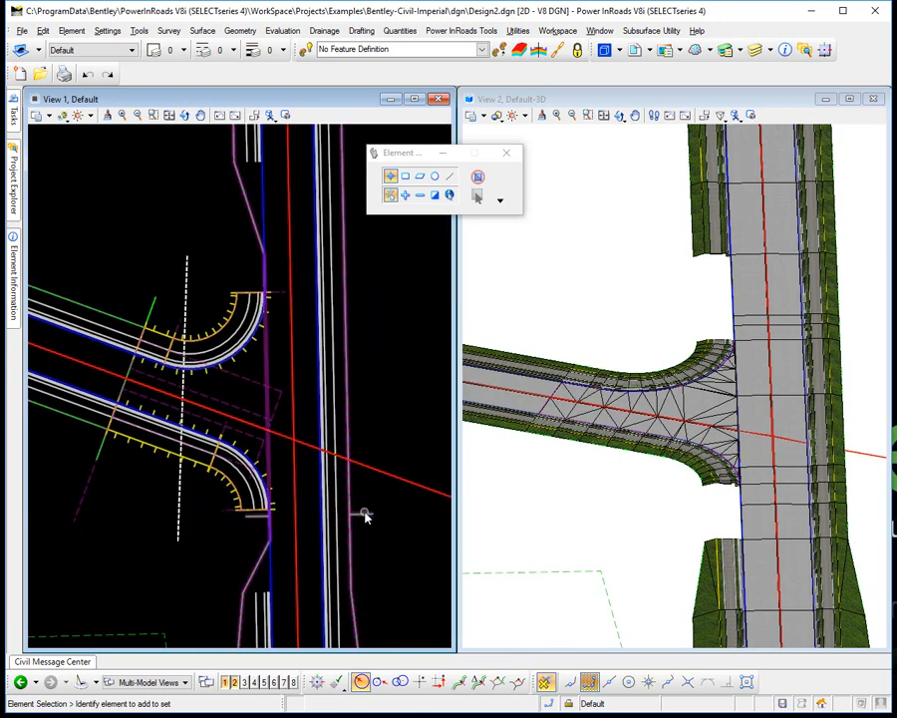
Step: Deactivate the N-S corridor's rules and move the matchline's start point to where the upper curb return fillet meets the through road's edge
{"action": "mouse_move", "coordinate": [365, 515]}
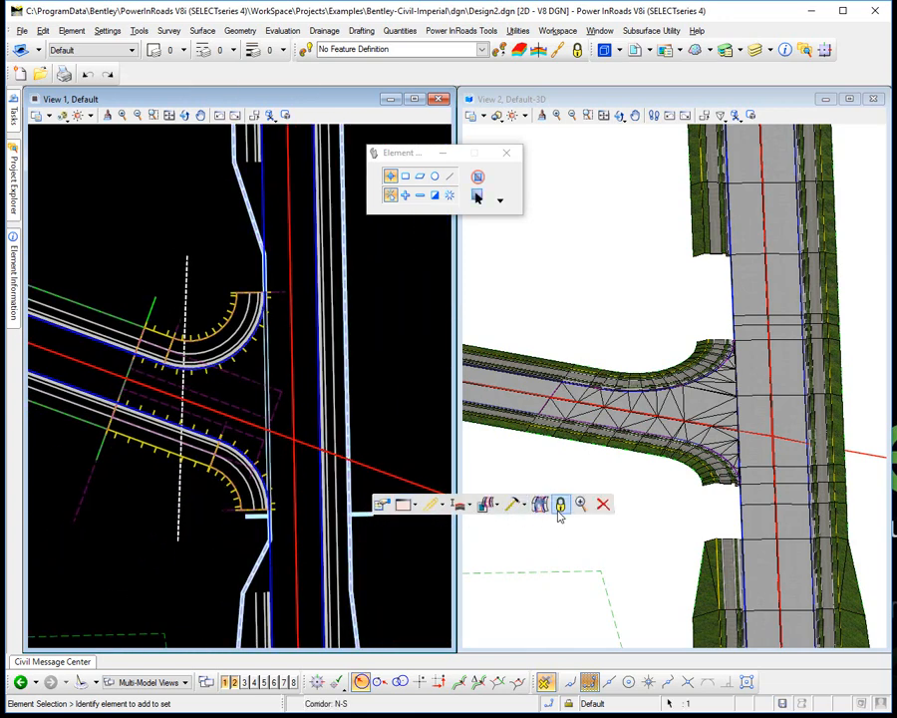
{"action": "left_click", "coordinate": [561, 505]}
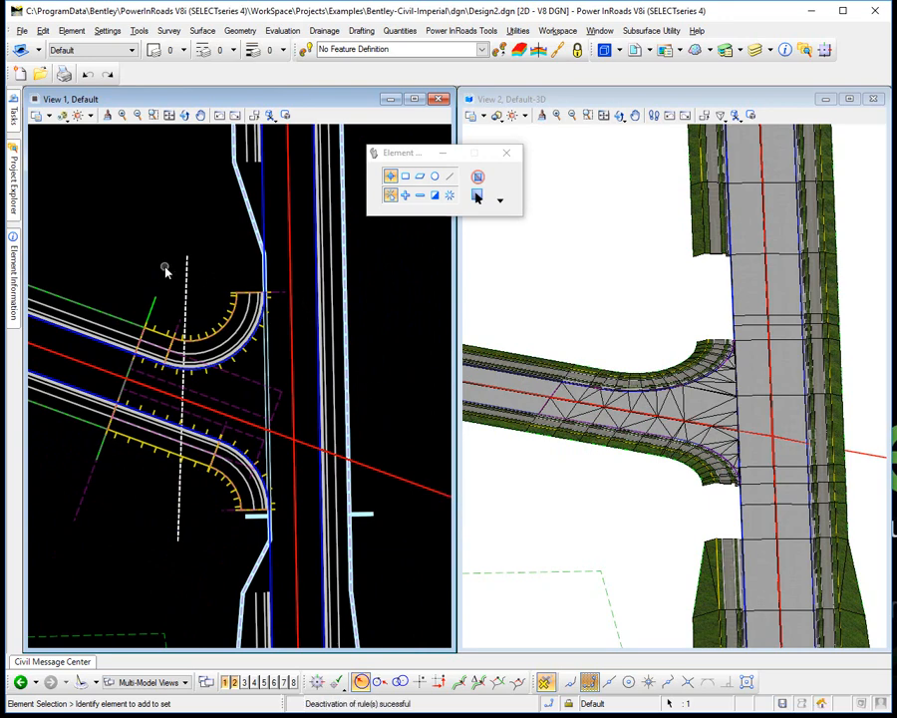
{"action": "scroll", "coordinate": [218, 252], "scroll_direction": "up", "scroll_amount": 2}
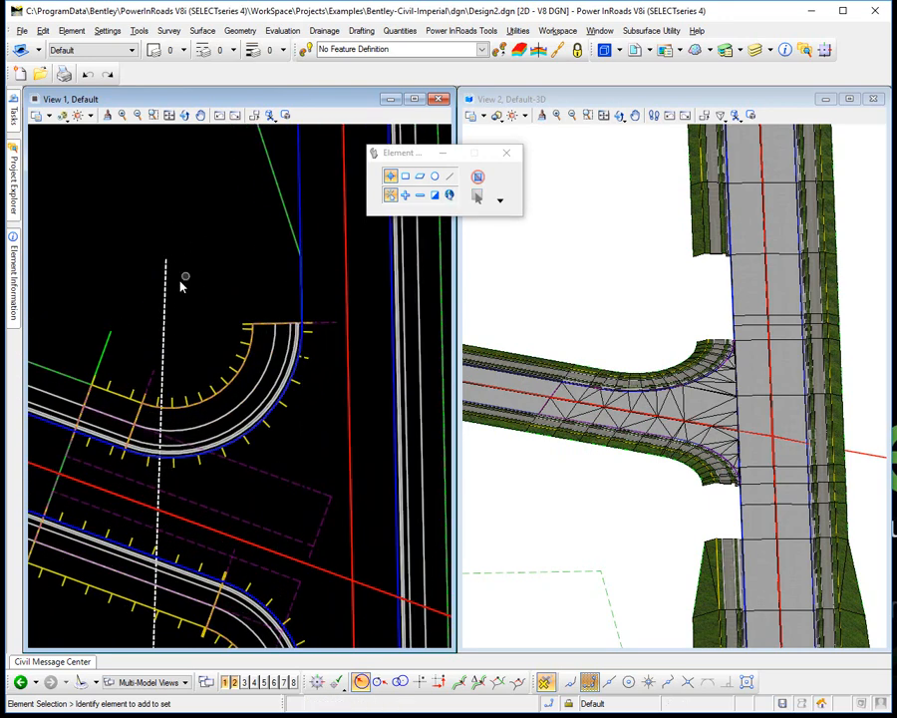
{"action": "left_click", "coordinate": [167, 259]}
{"action": "left_click", "coordinate": [168, 260]}
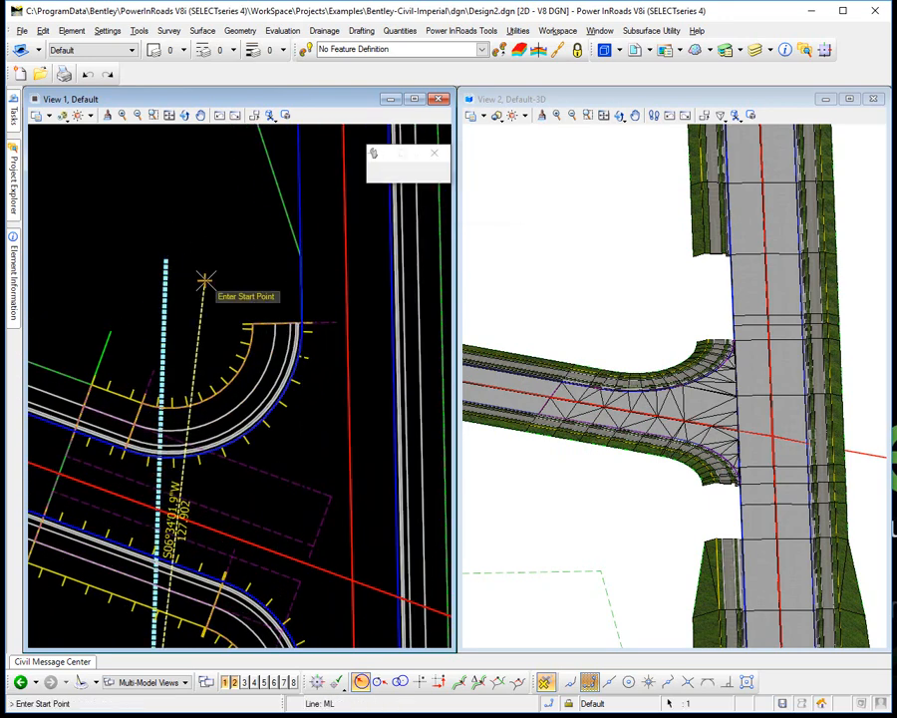
{"action": "scroll", "coordinate": [302, 321], "scroll_direction": "up", "scroll_amount": 5}
{"action": "scroll", "coordinate": [302, 323], "scroll_direction": "up", "scroll_amount": 3}
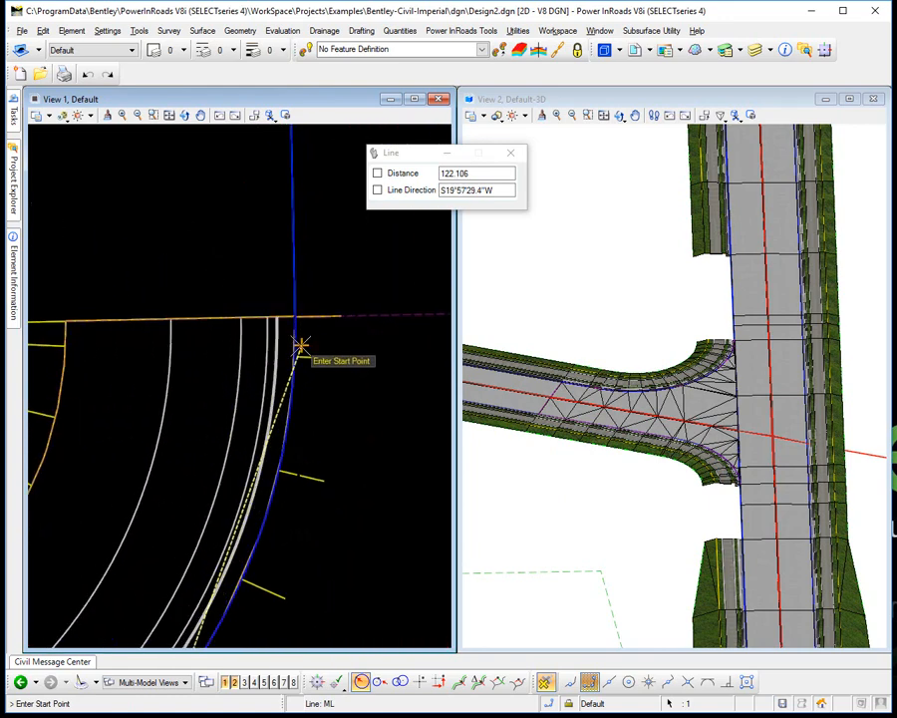
{"action": "left_click", "coordinate": [286, 441]}
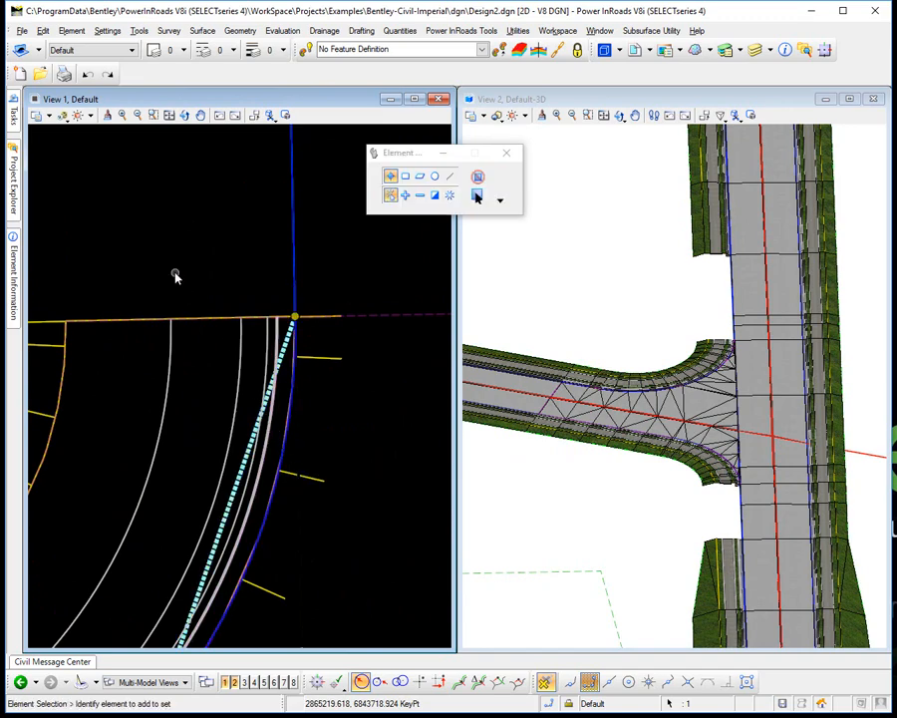
Step: Move the matchline's end point to where the lower curb return fillet meets the through road's edge
{"action": "scroll", "coordinate": [177, 277], "scroll_direction": "down", "scroll_amount": 5}
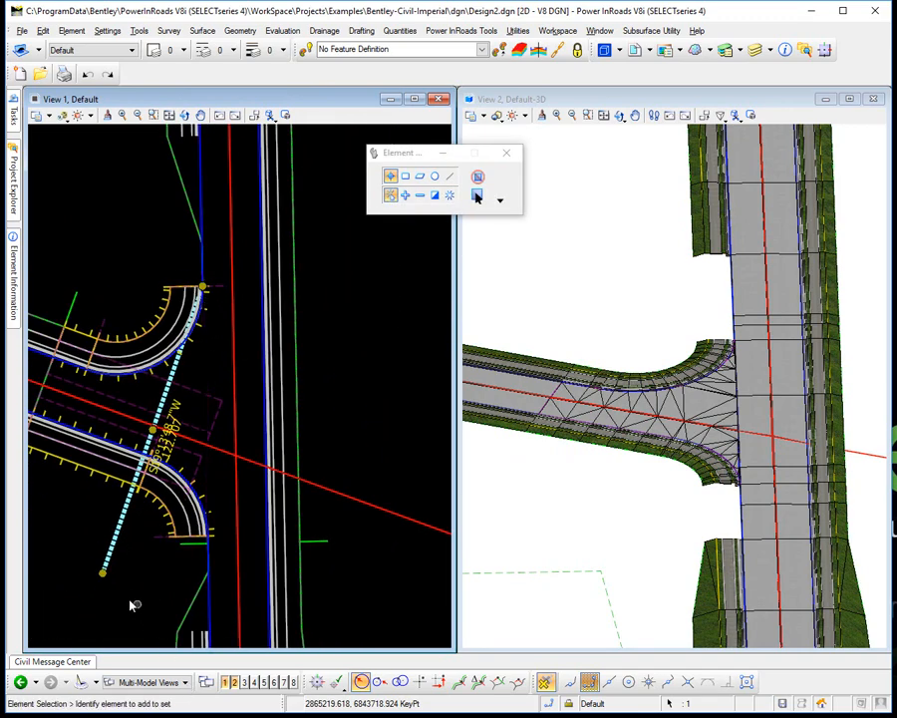
{"action": "left_click_drag", "start_coordinate": [102, 582], "coordinate": [116, 564]}
{"action": "left_click", "coordinate": [106, 574]}
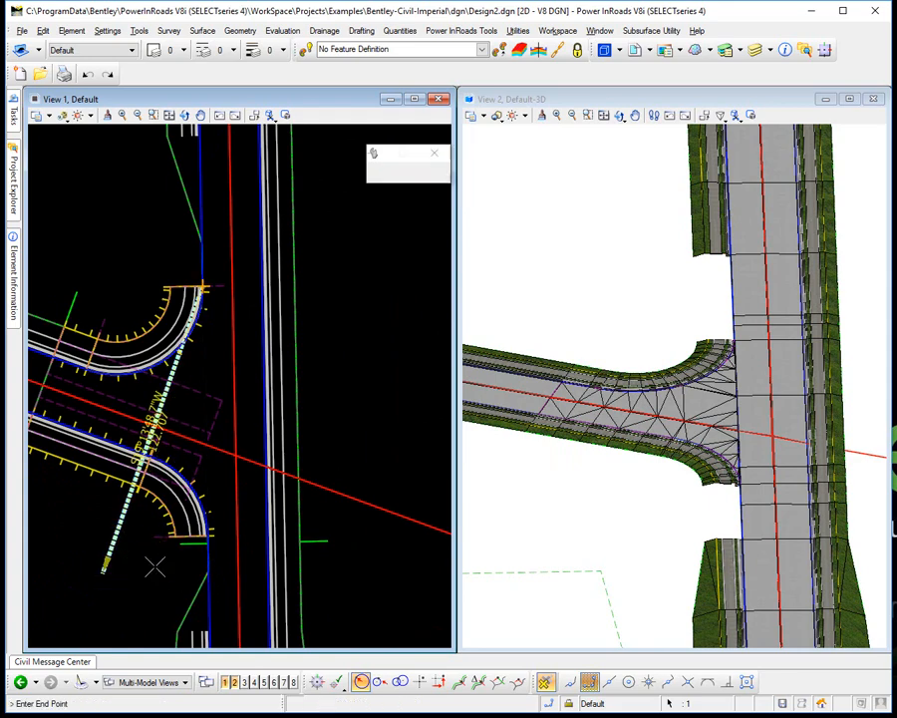
{"action": "scroll", "coordinate": [202, 546], "scroll_direction": "up", "scroll_amount": 2}
{"action": "scroll", "coordinate": [203, 545], "scroll_direction": "up", "scroll_amount": 4}
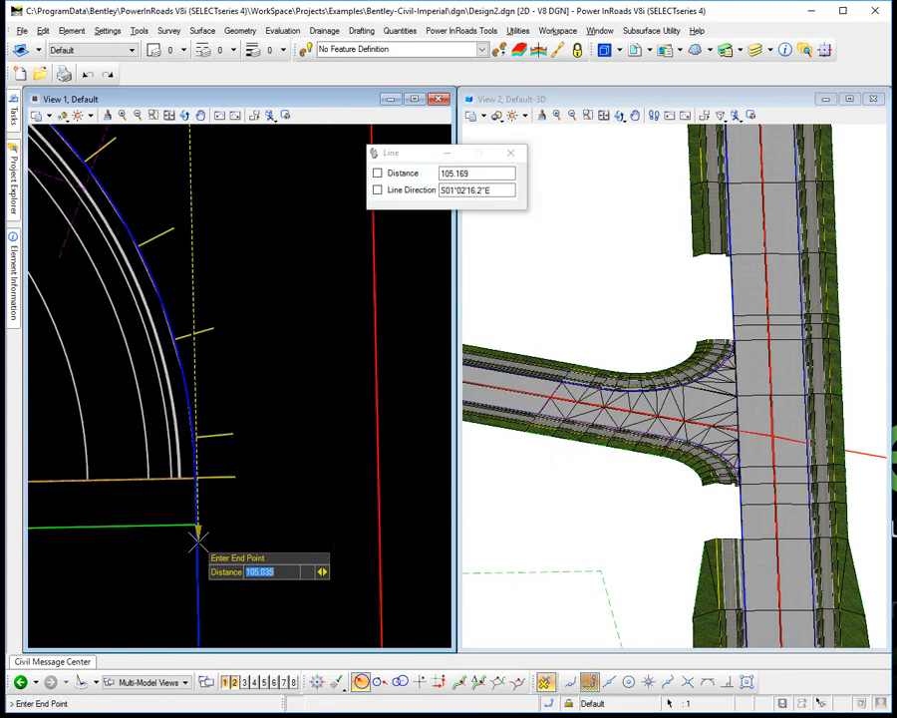
{"action": "left_click", "coordinate": [194, 458]}
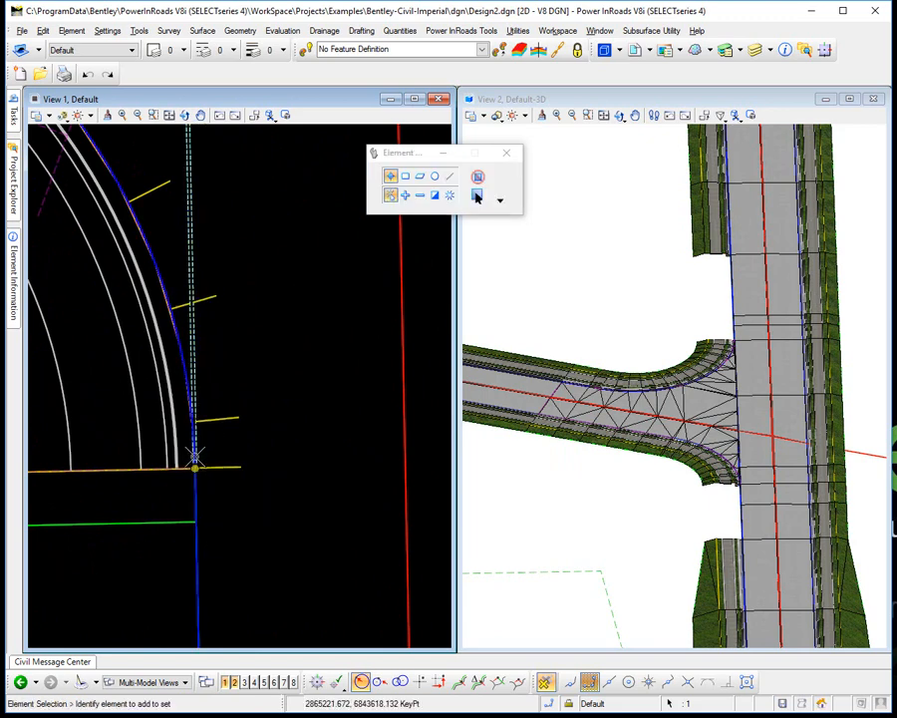
Step: Select the N-S corridor and reactivate its rules so it updates against the adjusted matchline
{"action": "scroll", "coordinate": [236, 454], "scroll_direction": "down", "scroll_amount": 5}
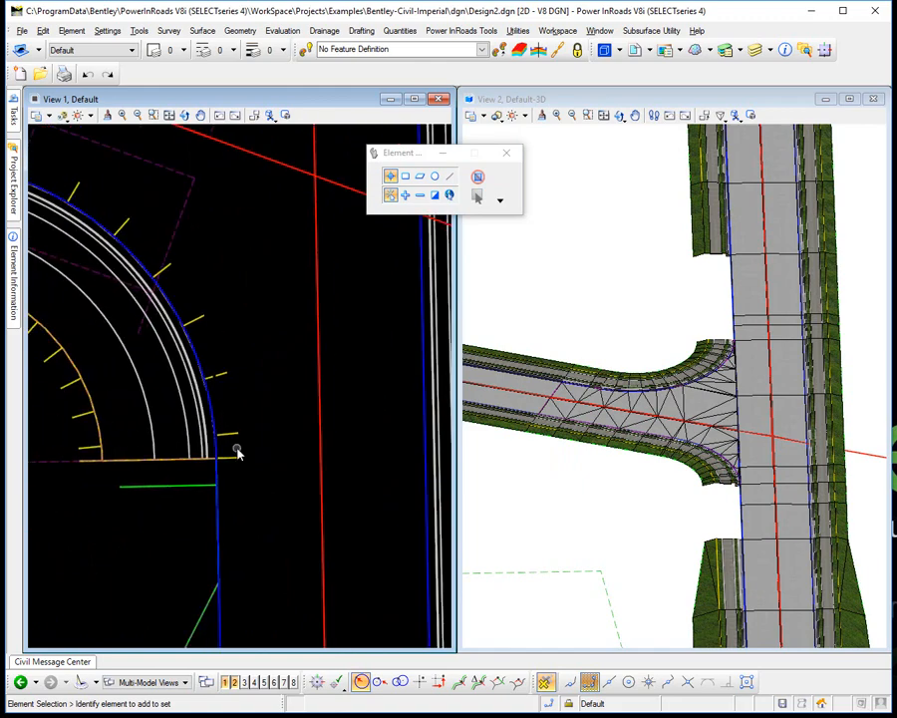
{"action": "scroll", "coordinate": [236, 453], "scroll_direction": "down", "scroll_amount": 3}
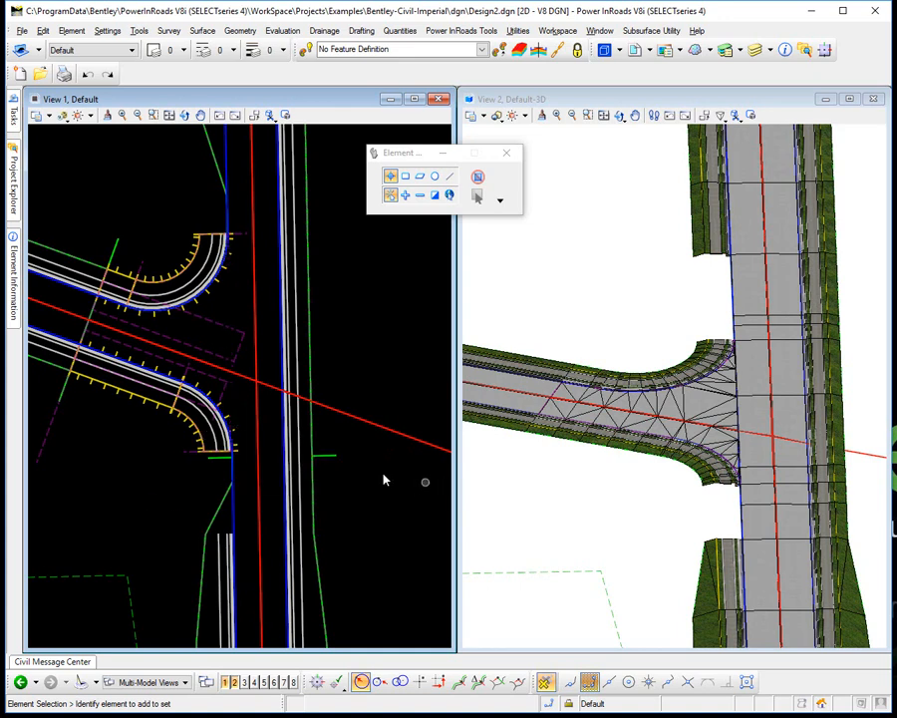
{"action": "left_click", "coordinate": [329, 461]}
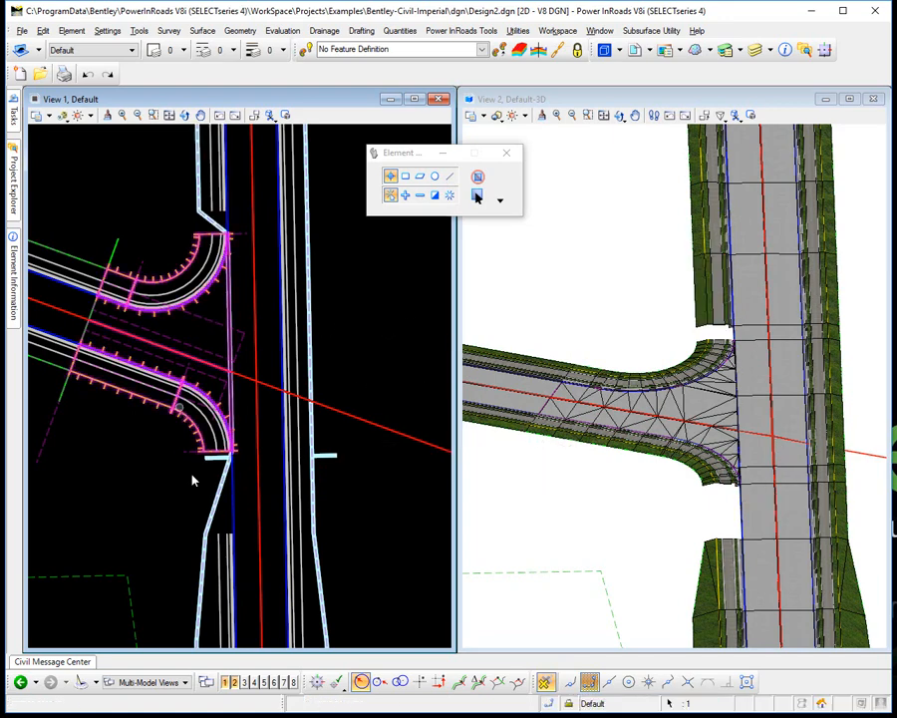
Step: Add a key station to the N-S corridor at about 15+38.47, just below the end of the lower curb return fillet
{"action": "scroll", "coordinate": [225, 528], "scroll_direction": "up", "scroll_amount": 1}
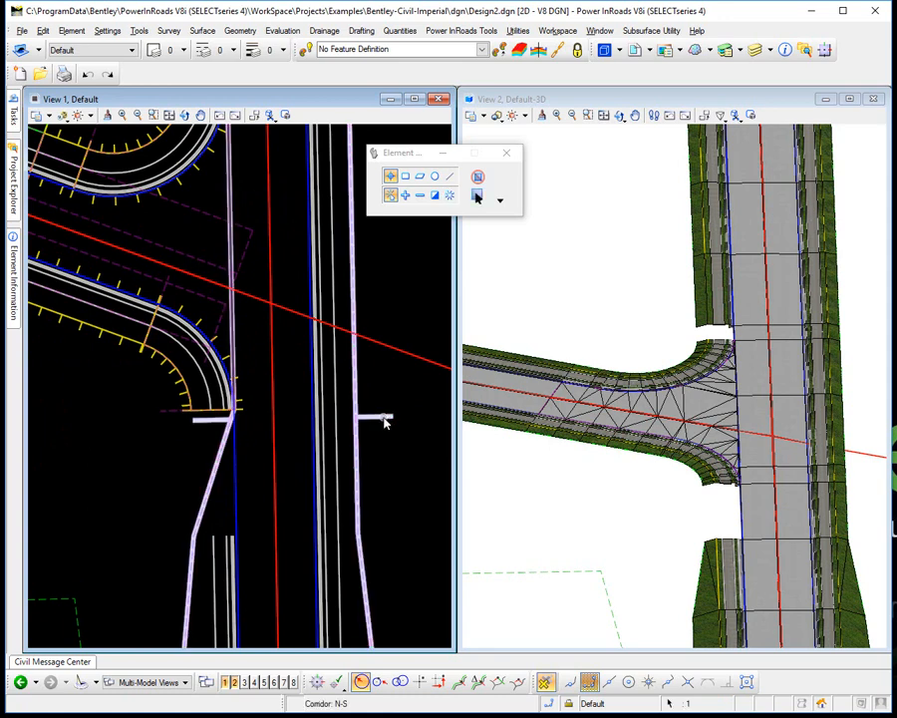
{"action": "mouse_move", "coordinate": [383, 418]}
{"action": "left_click", "coordinate": [558, 410]}
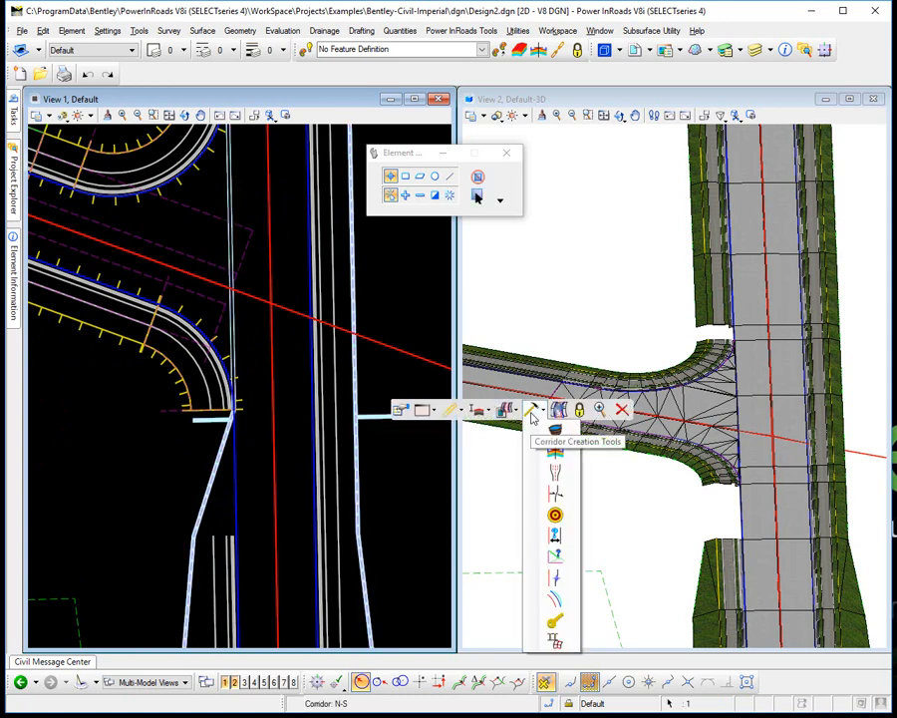
{"action": "left_click", "coordinate": [558, 622]}
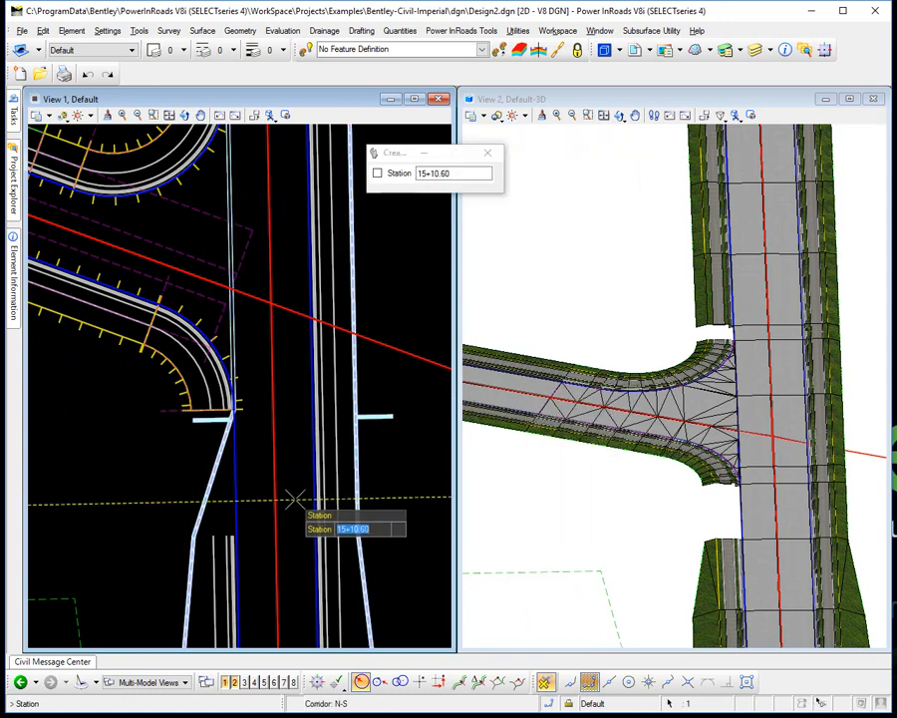
{"action": "scroll", "coordinate": [221, 397], "scroll_direction": "up", "scroll_amount": 1}
{"action": "scroll", "coordinate": [221, 397], "scroll_direction": "up", "scroll_amount": 2}
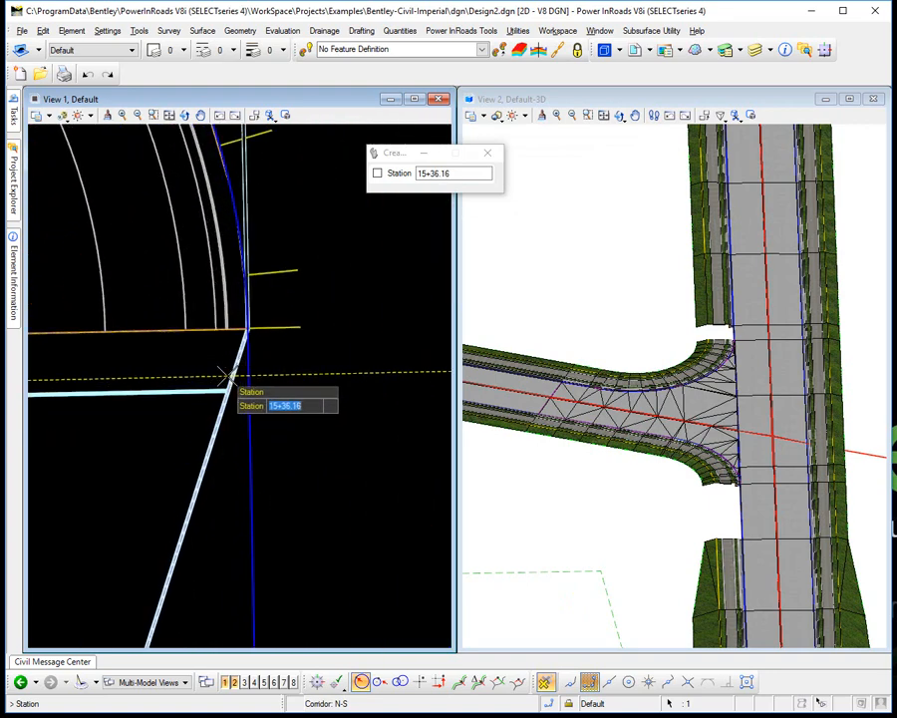
{"action": "scroll", "coordinate": [277, 313], "scroll_direction": "up", "scroll_amount": 3}
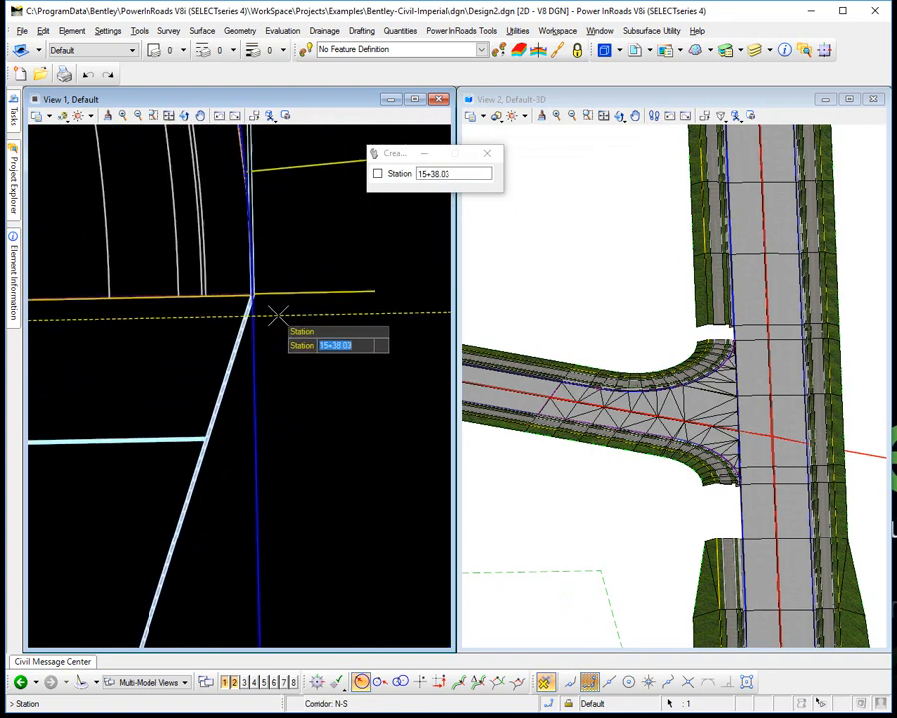
{"action": "scroll", "coordinate": [254, 292], "scroll_direction": "up", "scroll_amount": 3}
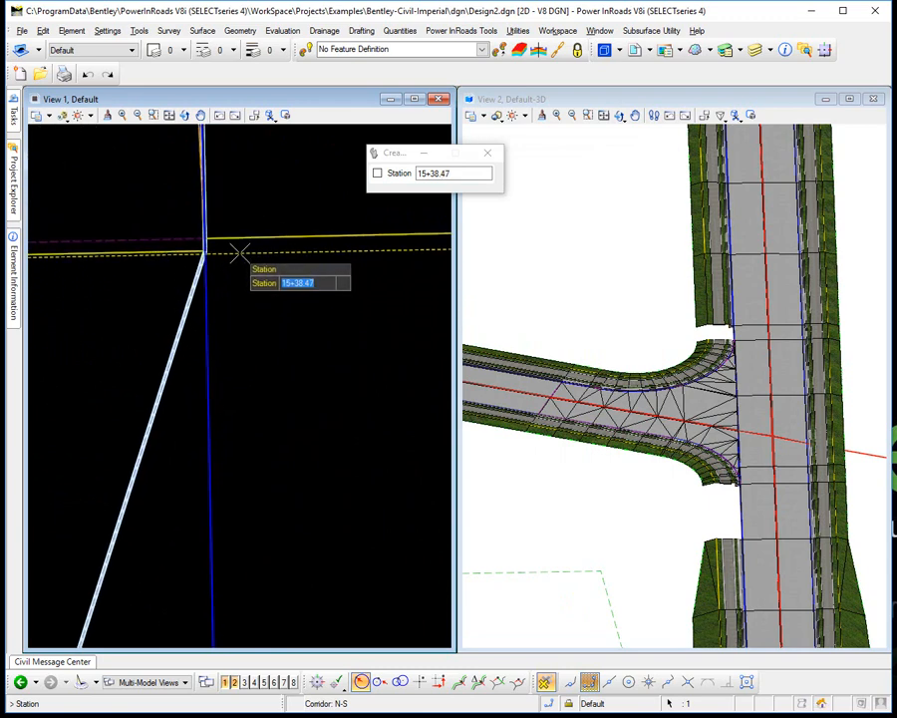
{"action": "left_click", "coordinate": [239, 252]}
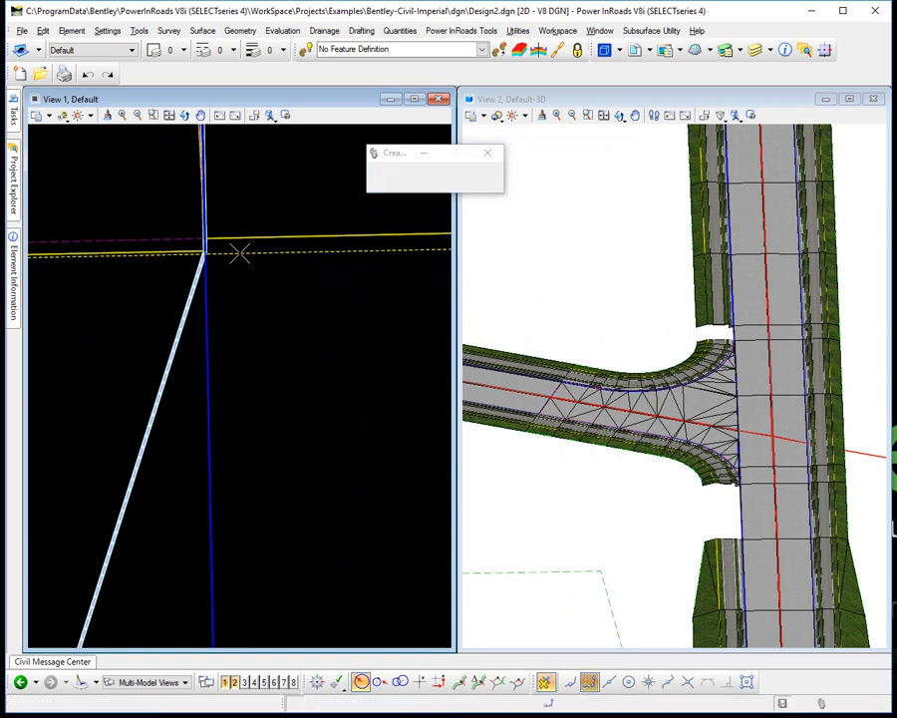
Step: Add another key station to the N-S corridor just above the end of the upper curb return fillet and finish the command
{"action": "scroll", "coordinate": [274, 409], "scroll_direction": "down", "scroll_amount": 5}
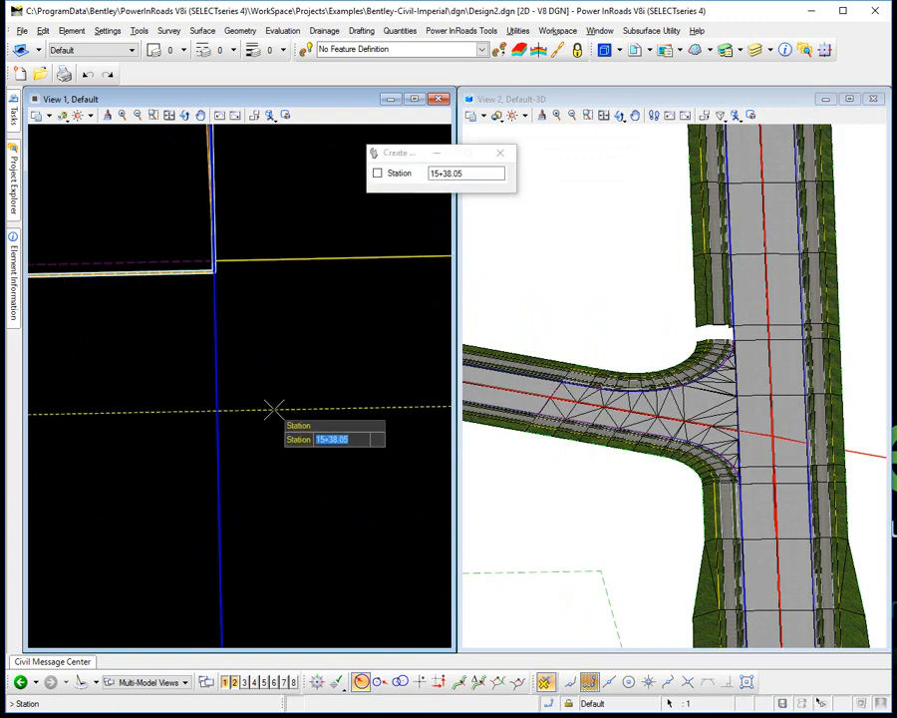
{"action": "scroll", "coordinate": [262, 409], "scroll_direction": "down", "scroll_amount": 5}
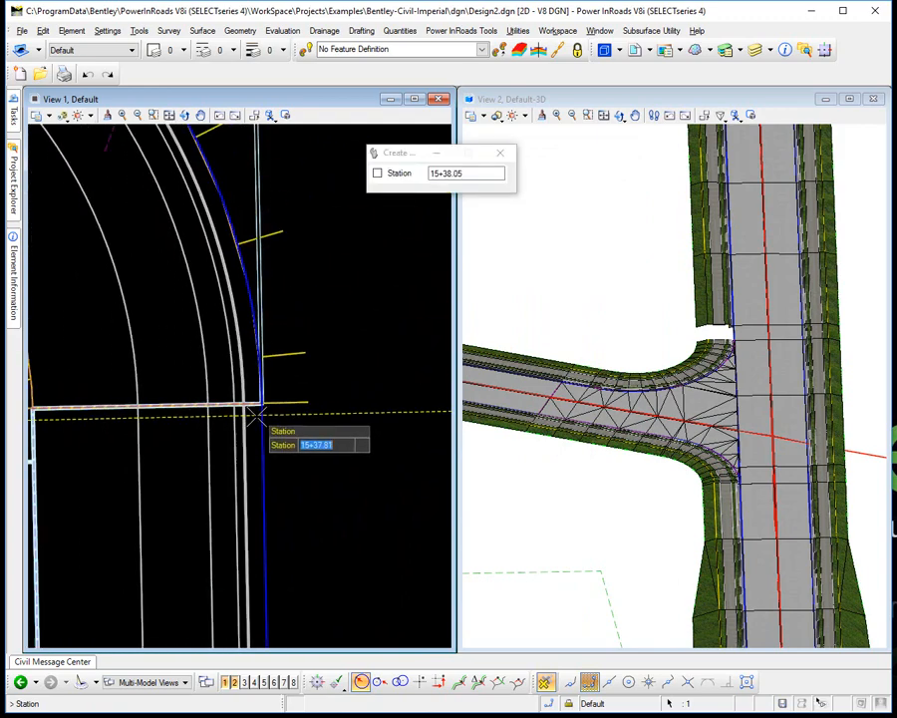
{"action": "scroll", "coordinate": [212, 155], "scroll_direction": "up", "scroll_amount": 6}
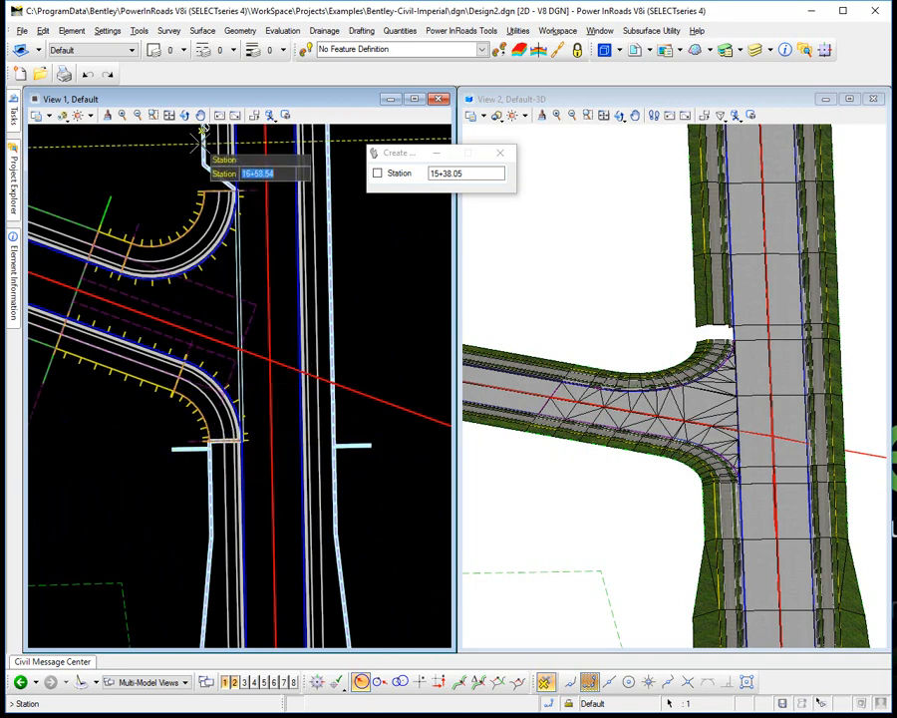
{"action": "scroll", "coordinate": [248, 204], "scroll_direction": "up", "scroll_amount": 6}
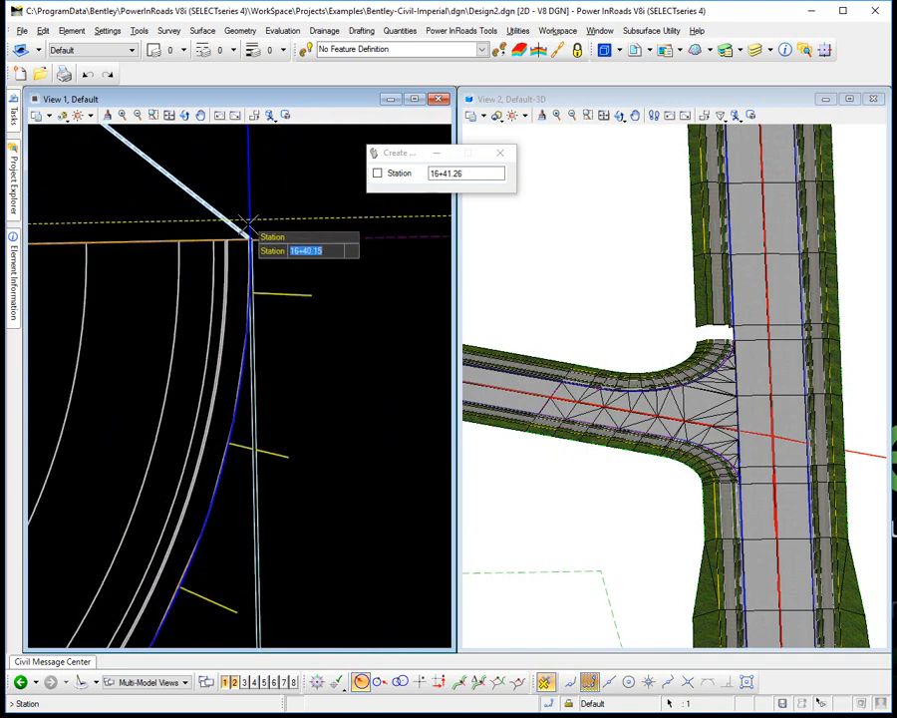
{"action": "scroll", "coordinate": [243, 245], "scroll_direction": "up", "scroll_amount": 2}
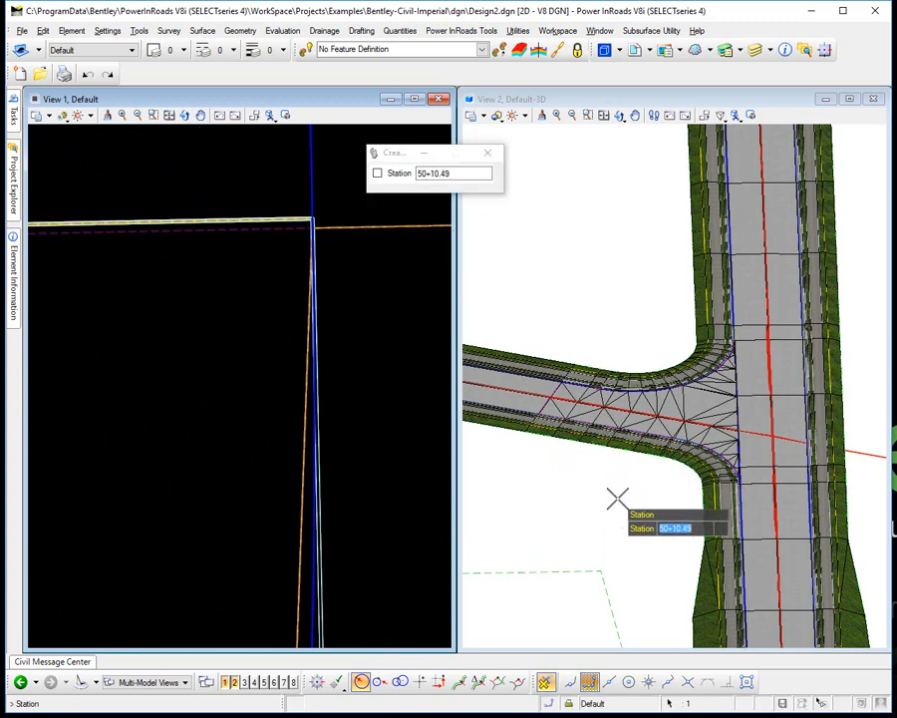
{"action": "key", "text": "Escape"}
Step: Frame the intersection in the plan view without construction graphics and print it to Plot.pdf
{"action": "scroll", "coordinate": [374, 404], "scroll_direction": "down", "scroll_amount": 8}
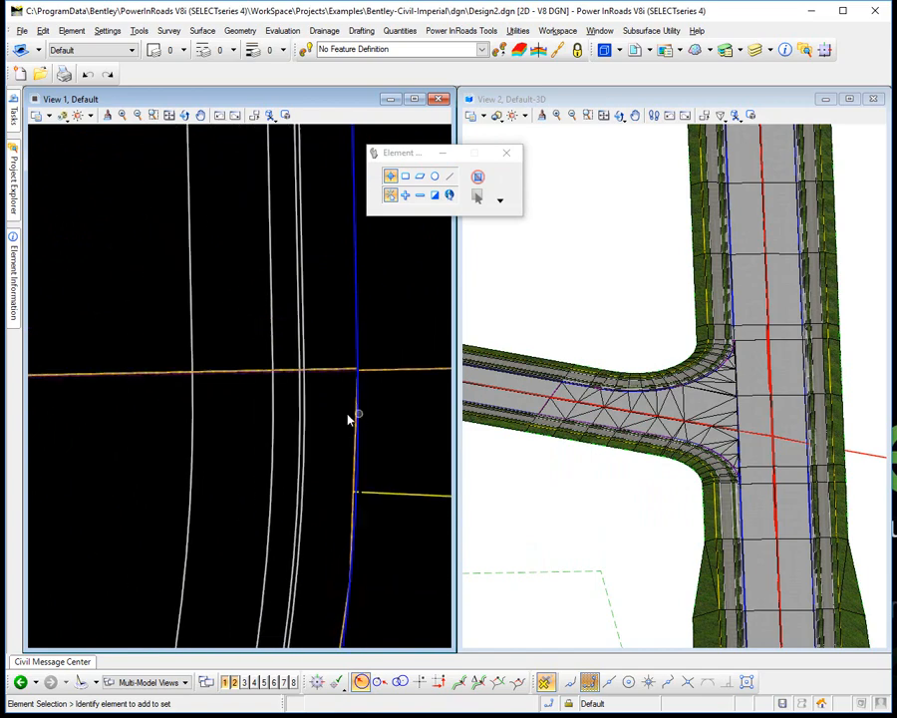
{"action": "scroll", "coordinate": [344, 423], "scroll_direction": "down", "scroll_amount": 11}
{"action": "mouse_move", "coordinate": [305, 464]}
{"action": "middle_mouse_down"}
{"action": "mouse_move", "coordinate": [284, 359]}
{"action": "mouse_move", "coordinate": [327, 268]}
{"action": "middle_mouse_up"}
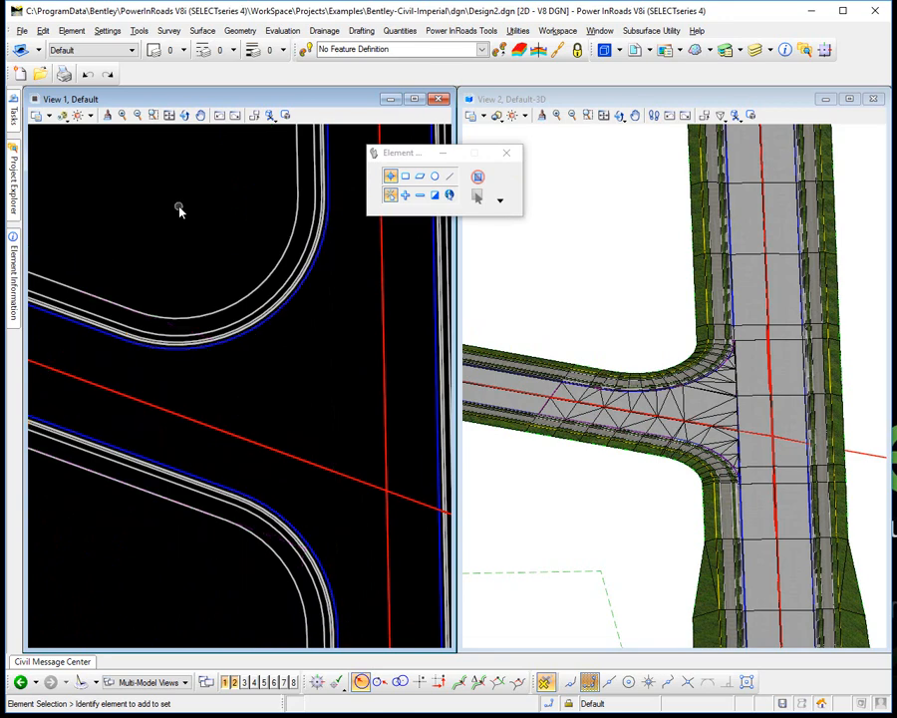
{"action": "left_click_drag", "start_coordinate": [425, 156], "coordinate": [595, 164]}
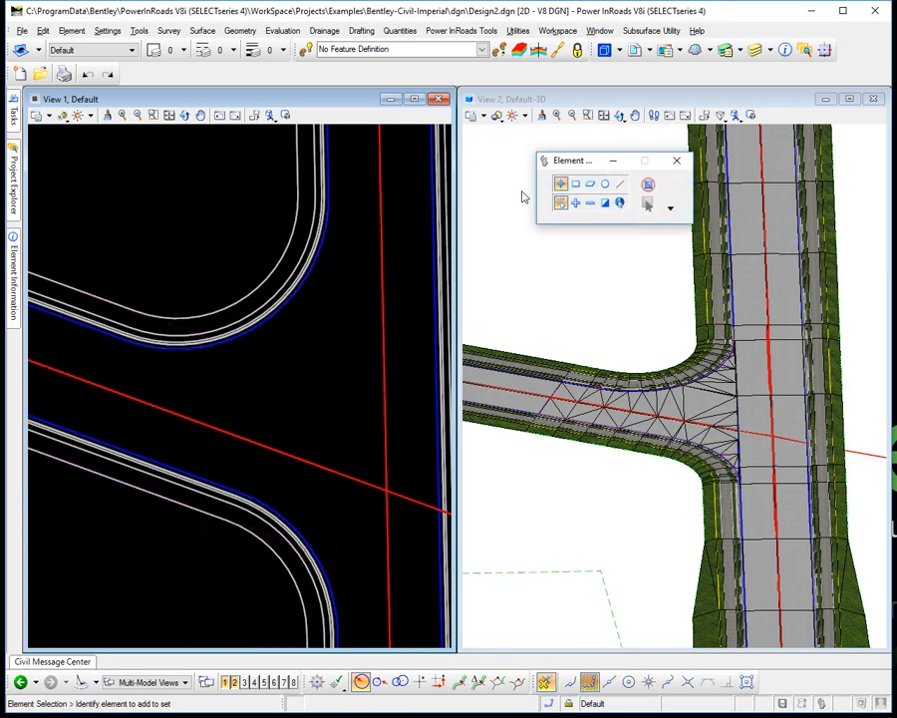
{"action": "middle_click_drag", "start_coordinate": [271, 376], "coordinate": [230, 347]}
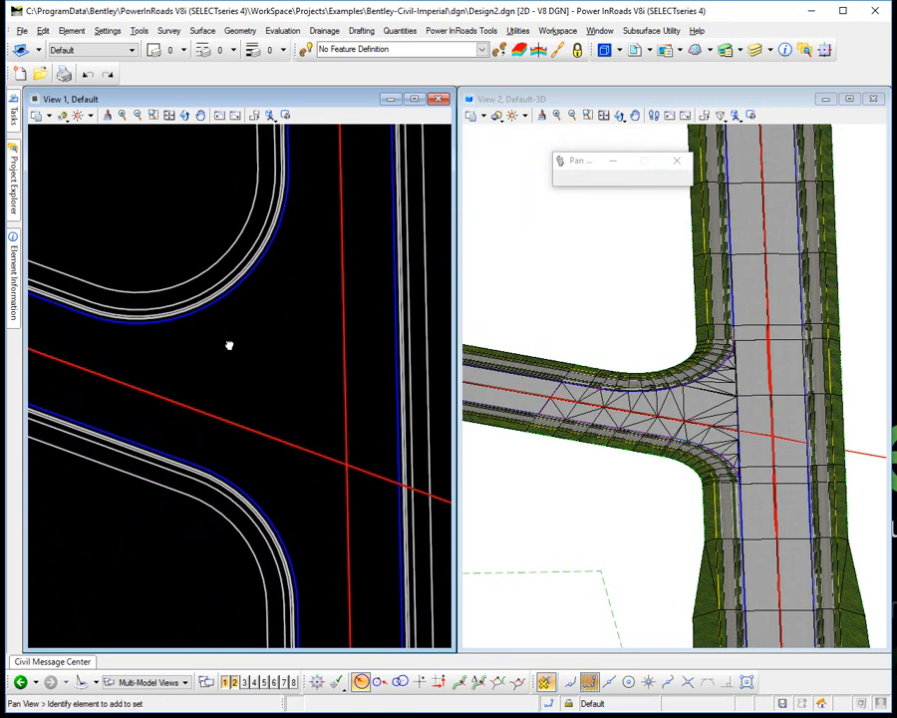
{"action": "left_click", "coordinate": [22, 31]}
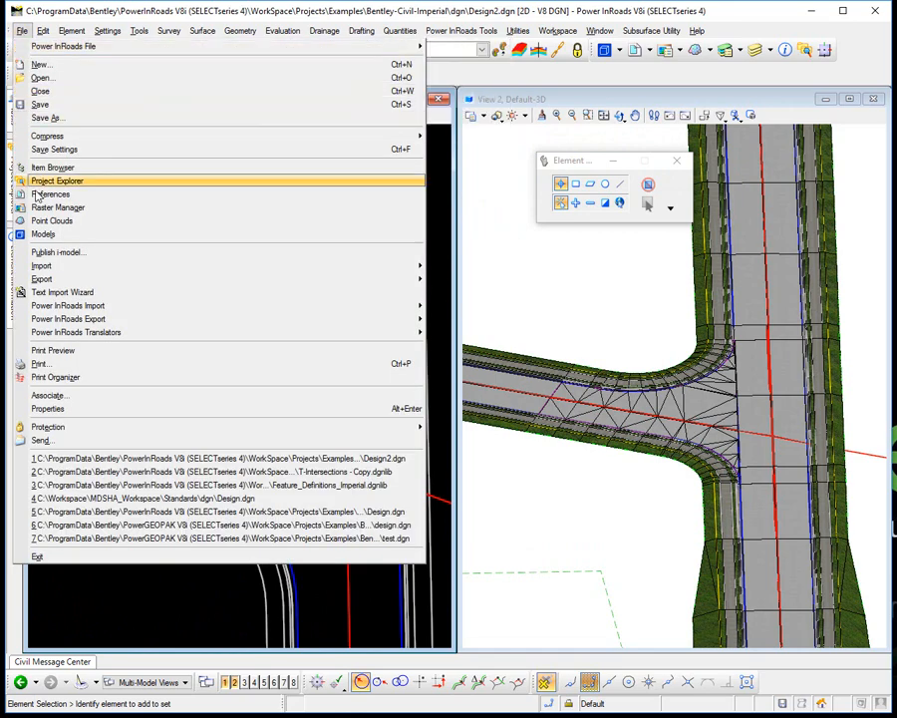
{"action": "left_click", "coordinate": [36, 366]}
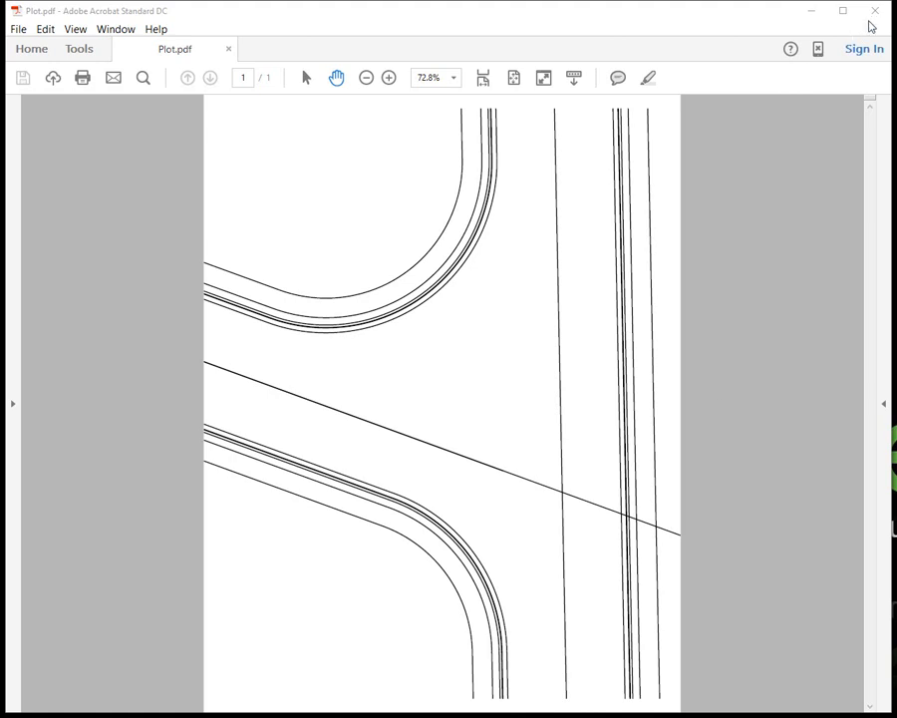
Step: Close the Plot.pdf preview in Acrobat and the Print dialog to return to the design views
{"action": "left_click", "coordinate": [871, 14]}
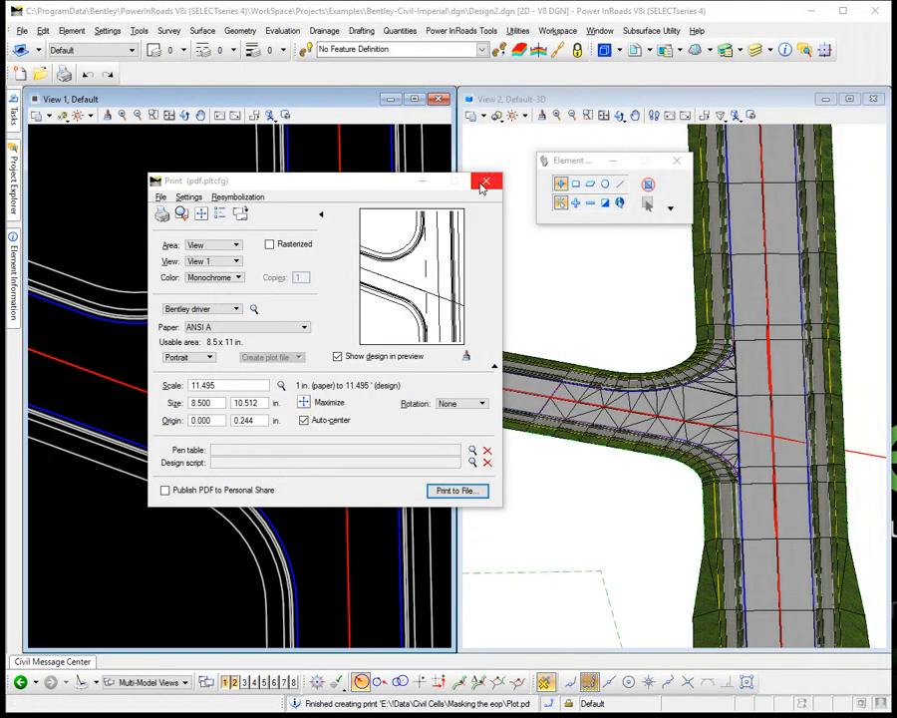
{"action": "left_click", "coordinate": [482, 182]}
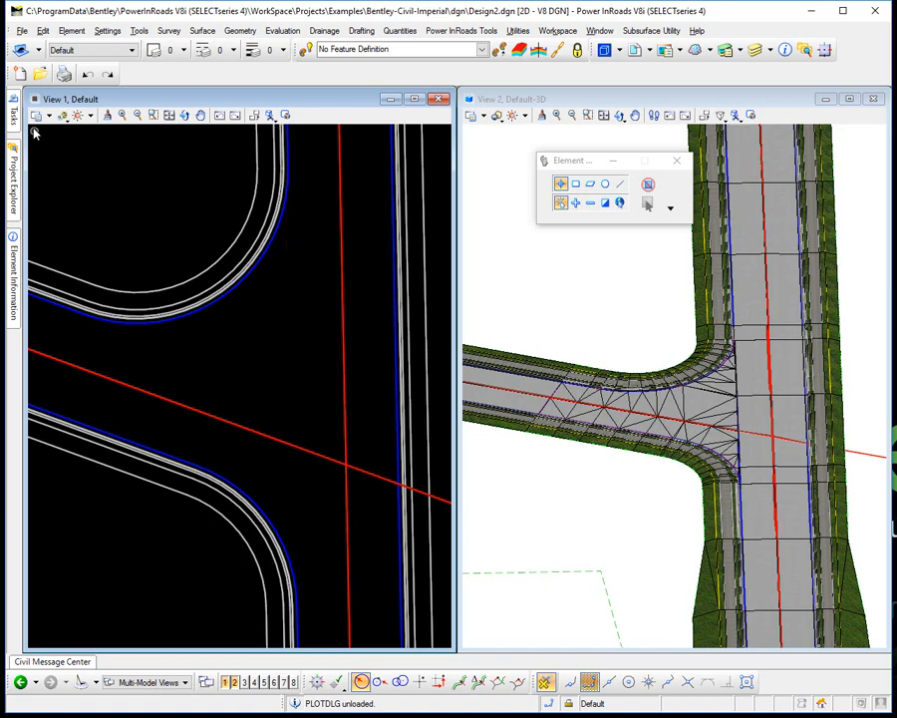
Step: Pin Element Information and Project Explorer open beside the views
{"action": "mouse_move", "coordinate": [15, 161]}
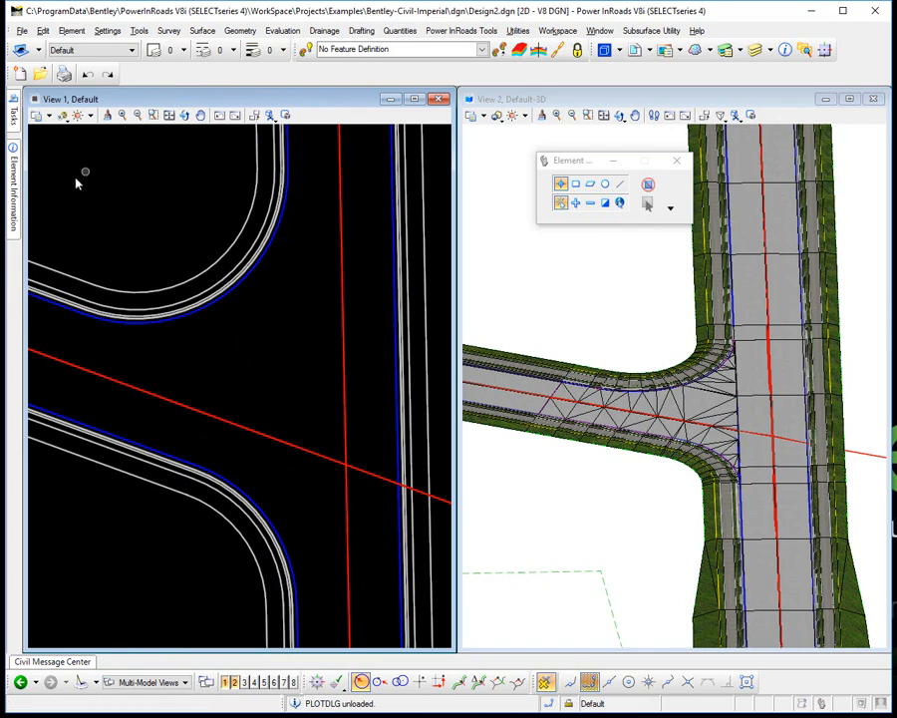
{"action": "mouse_move", "coordinate": [12, 205]}
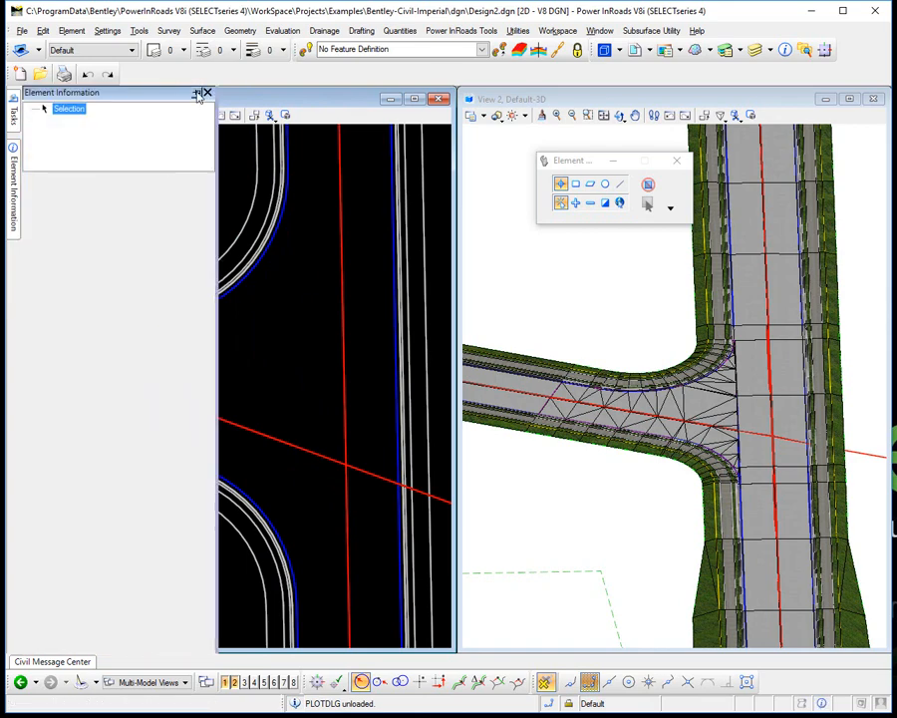
{"action": "left_click", "coordinate": [197, 92]}
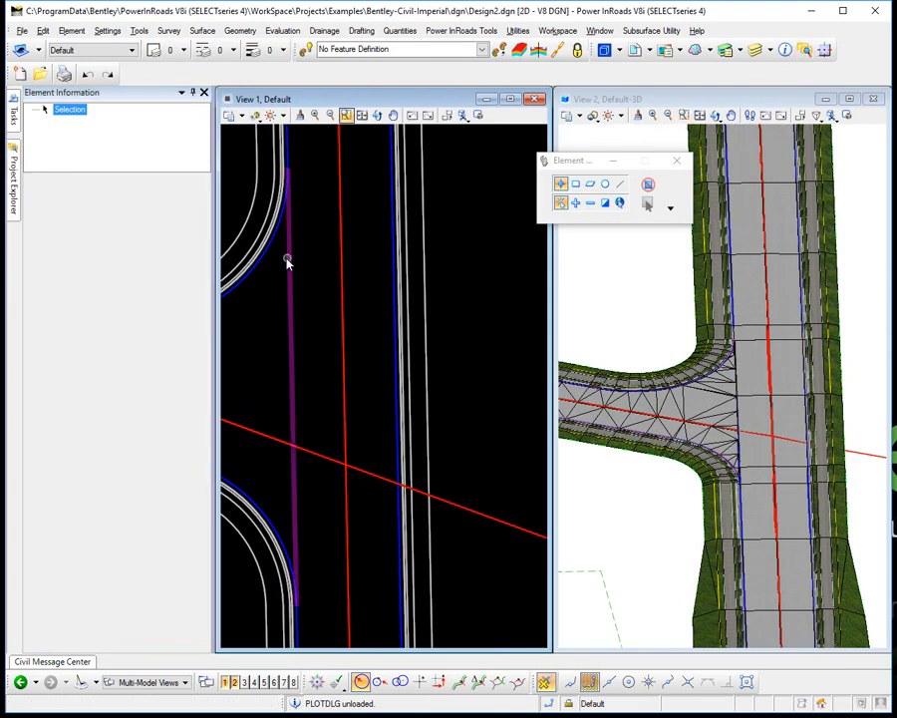
{"action": "mouse_move", "coordinate": [13, 202]}
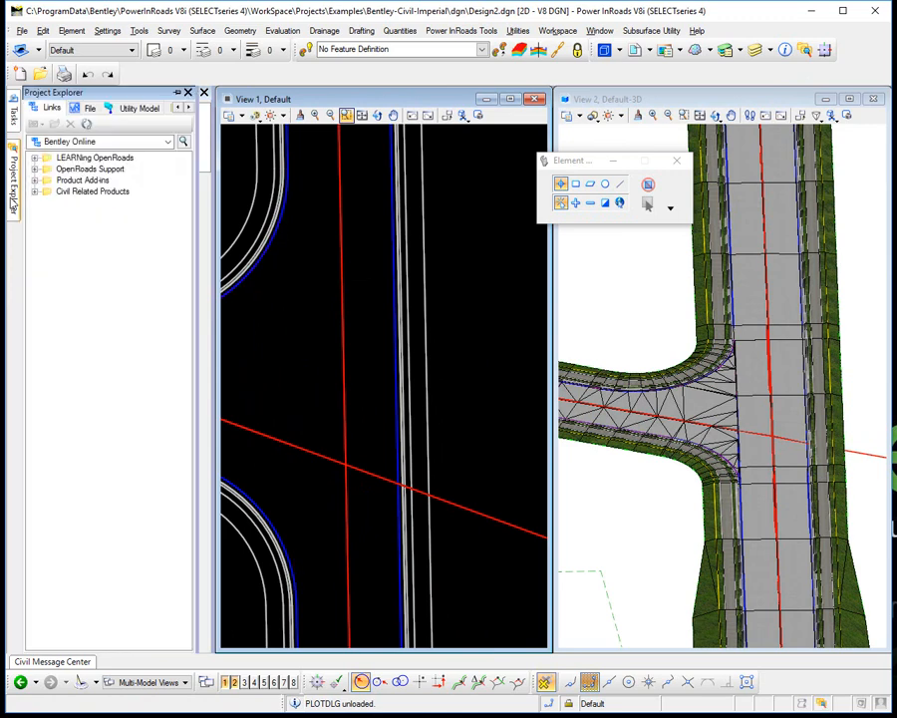
{"action": "left_click", "coordinate": [177, 91]}
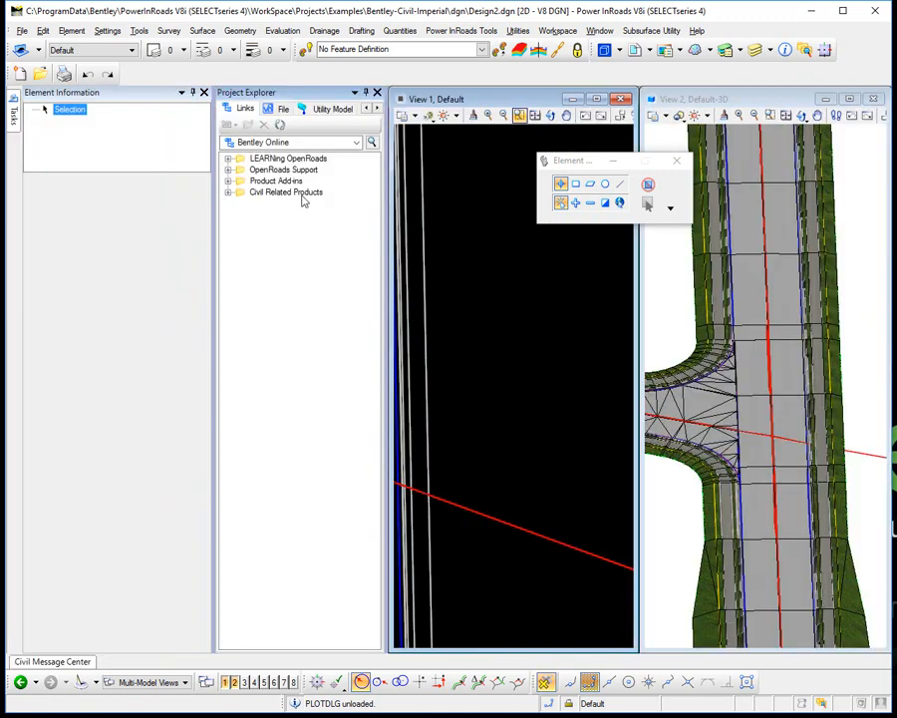
Step: Browse the Civil Standards of Design2.dgn to the Roadway group of the Linear feature definitions
{"action": "left_click", "coordinate": [376, 110]}
{"action": "left_click", "coordinate": [375, 109]}
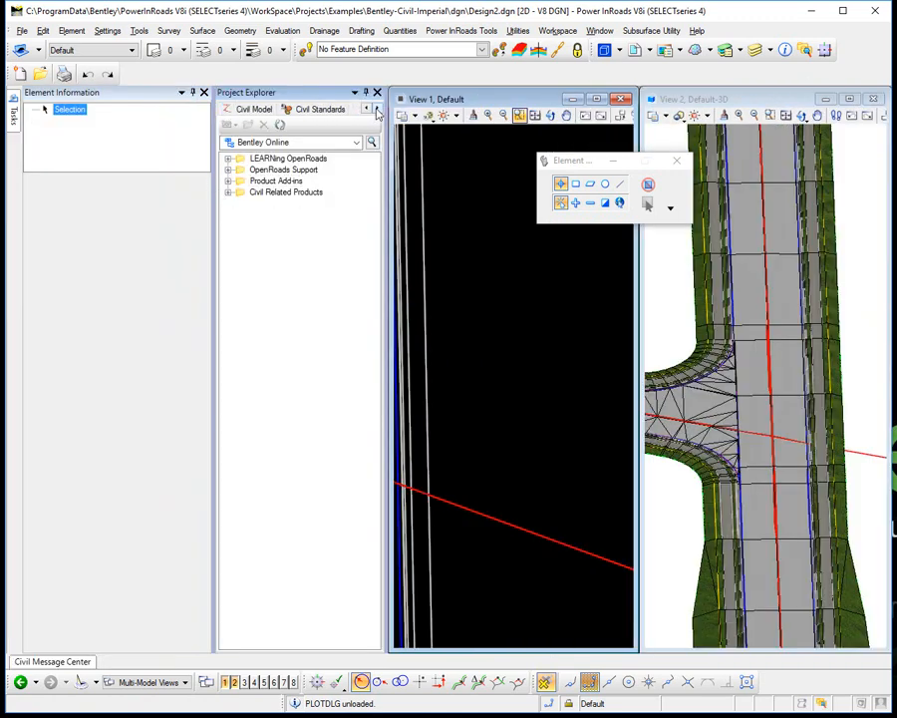
{"action": "left_click", "coordinate": [333, 108]}
{"action": "left_click", "coordinate": [242, 137]}
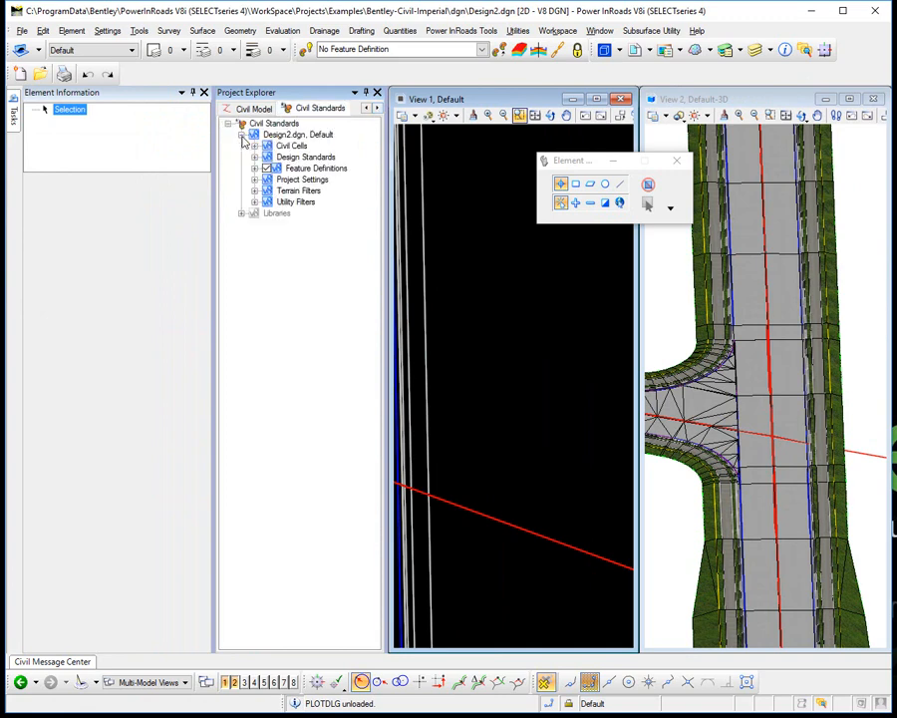
{"action": "left_click", "coordinate": [255, 168]}
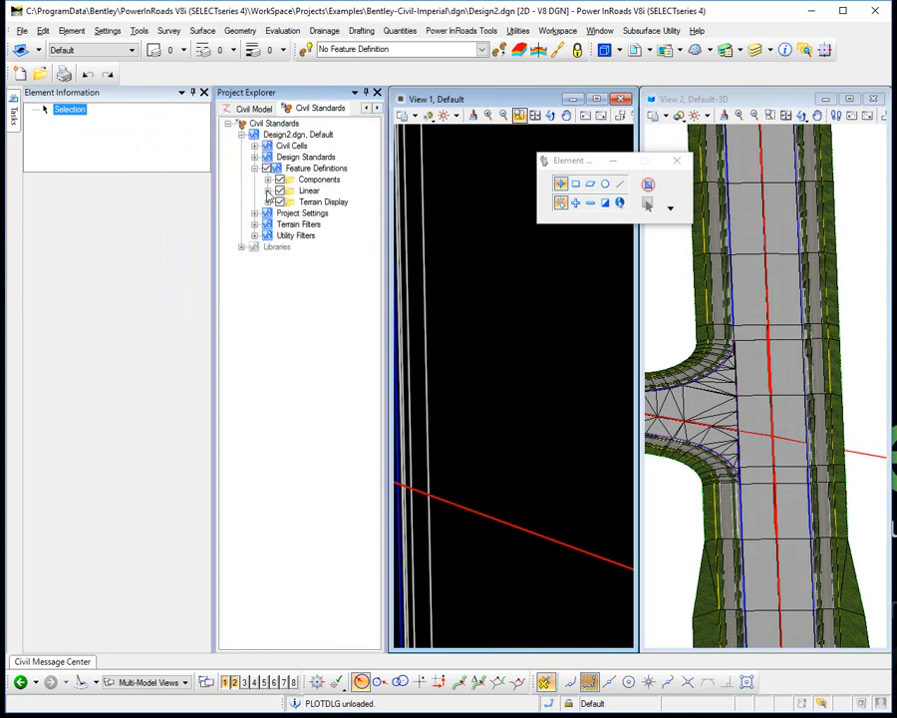
{"action": "left_click", "coordinate": [267, 190]}
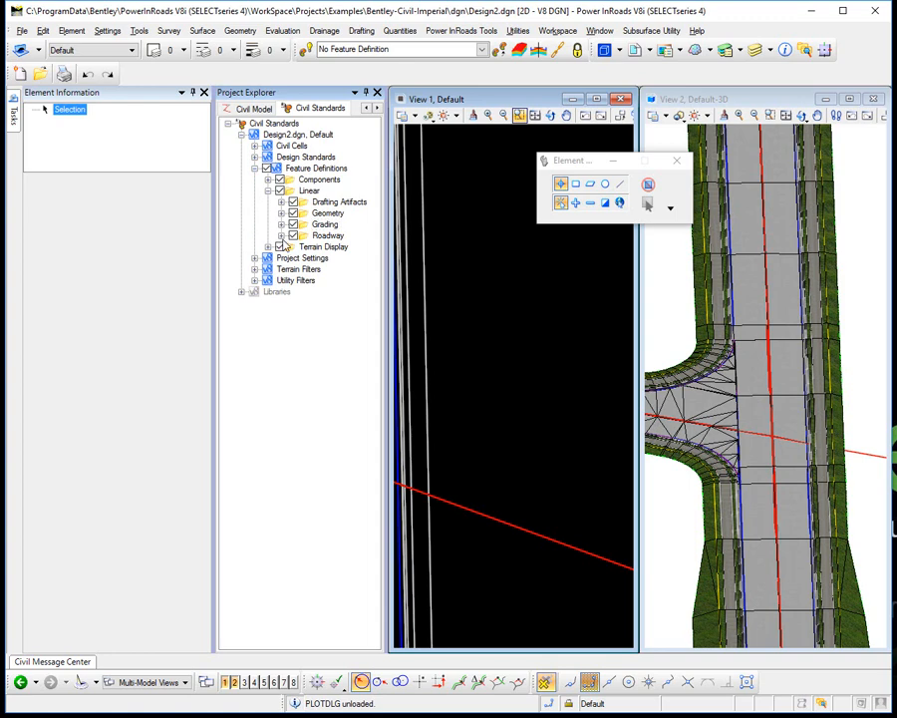
{"action": "left_click", "coordinate": [281, 236]}
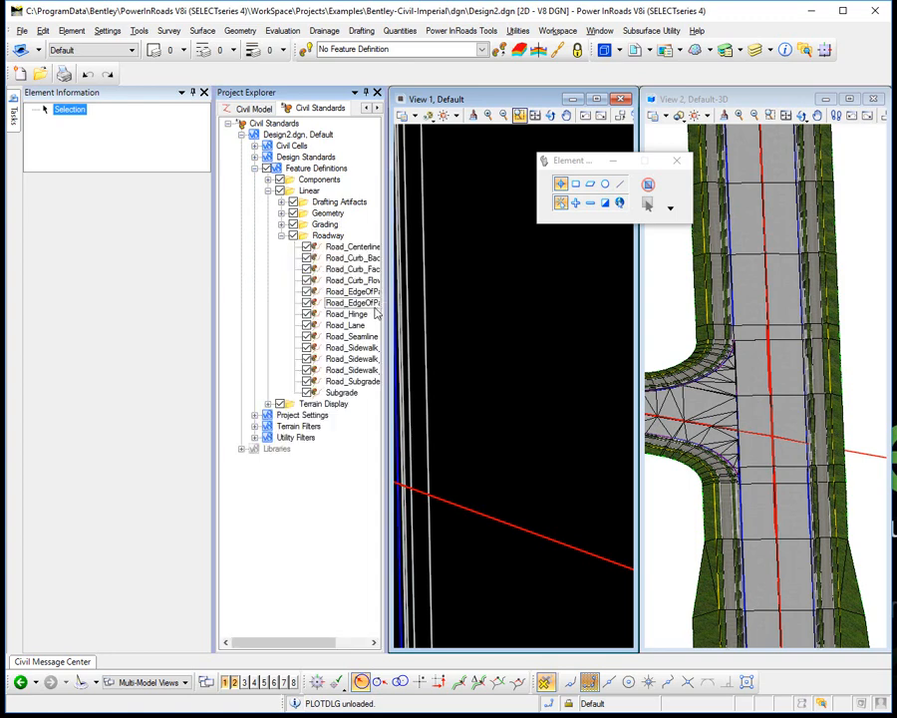
Step: Examine the Linear Default Settings of the Road_EdgeOfPavement feature definition with full property names readable, and unpin Project Explorer and Element Information
{"action": "left_click", "coordinate": [349, 291]}
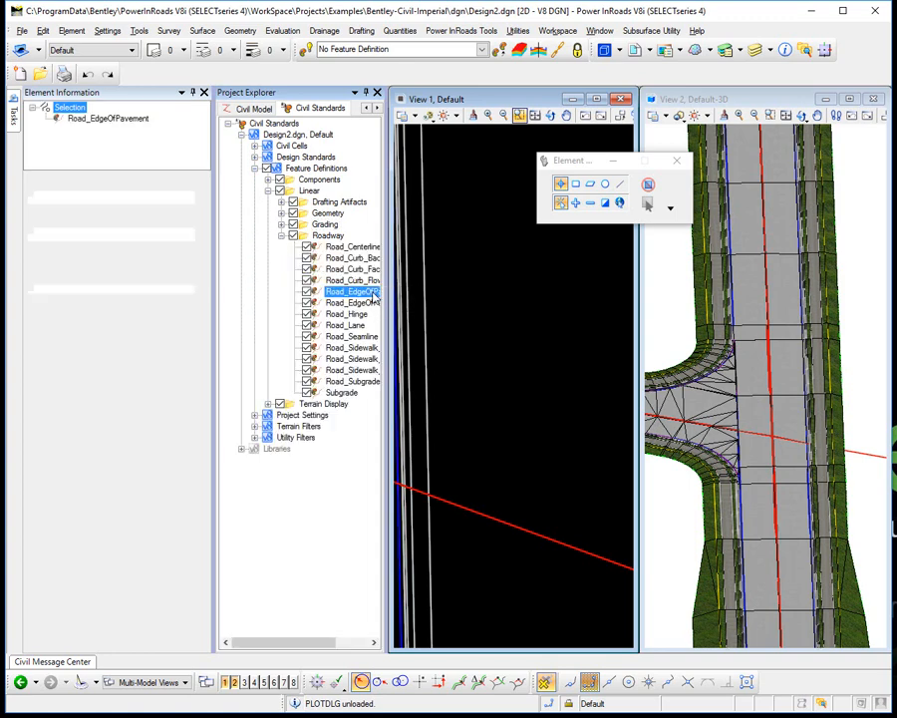
{"action": "left_click", "coordinate": [189, 275]}
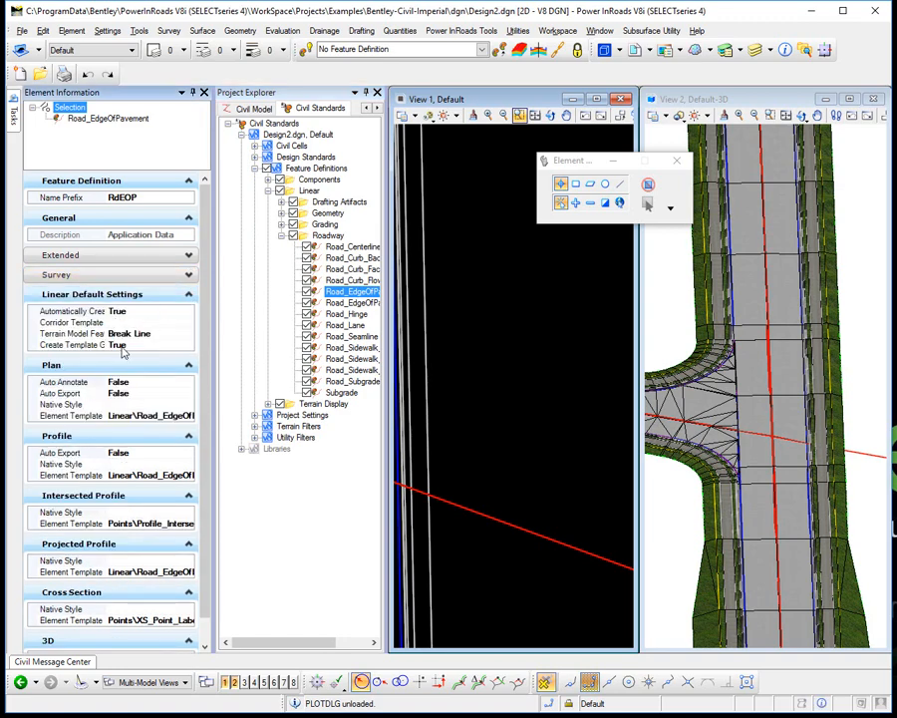
{"action": "left_click_drag", "start_coordinate": [104, 319], "coordinate": [138, 311]}
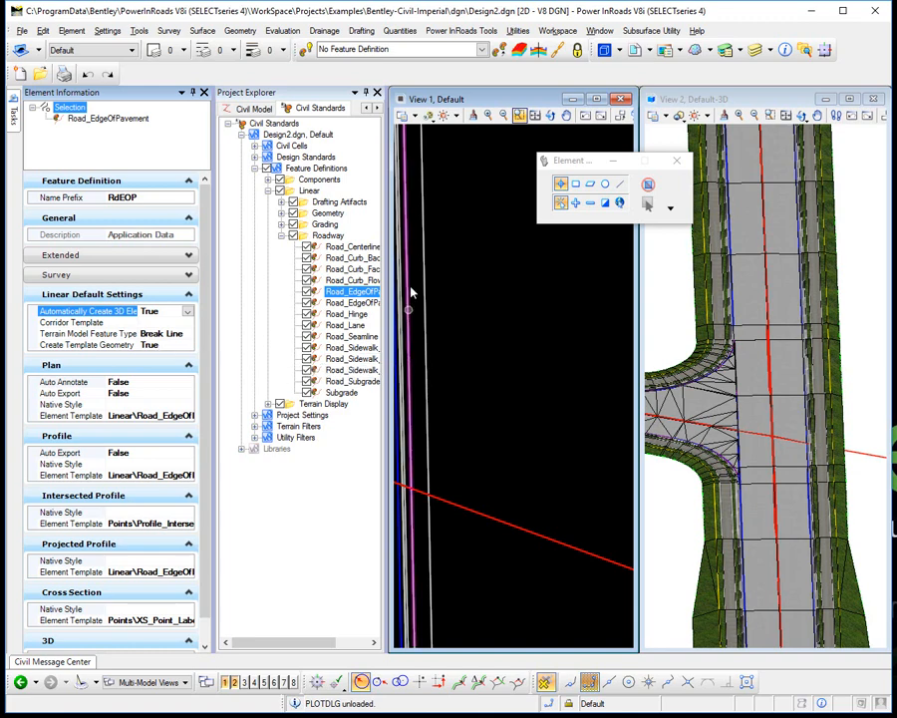
{"action": "left_click", "coordinate": [366, 91]}
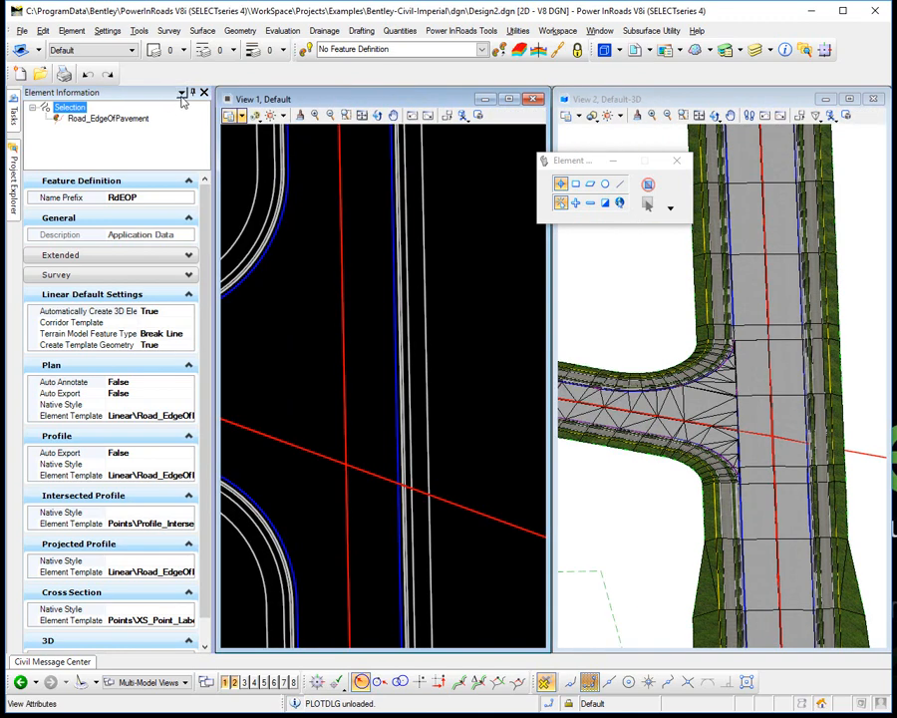
{"action": "left_click", "coordinate": [193, 93]}
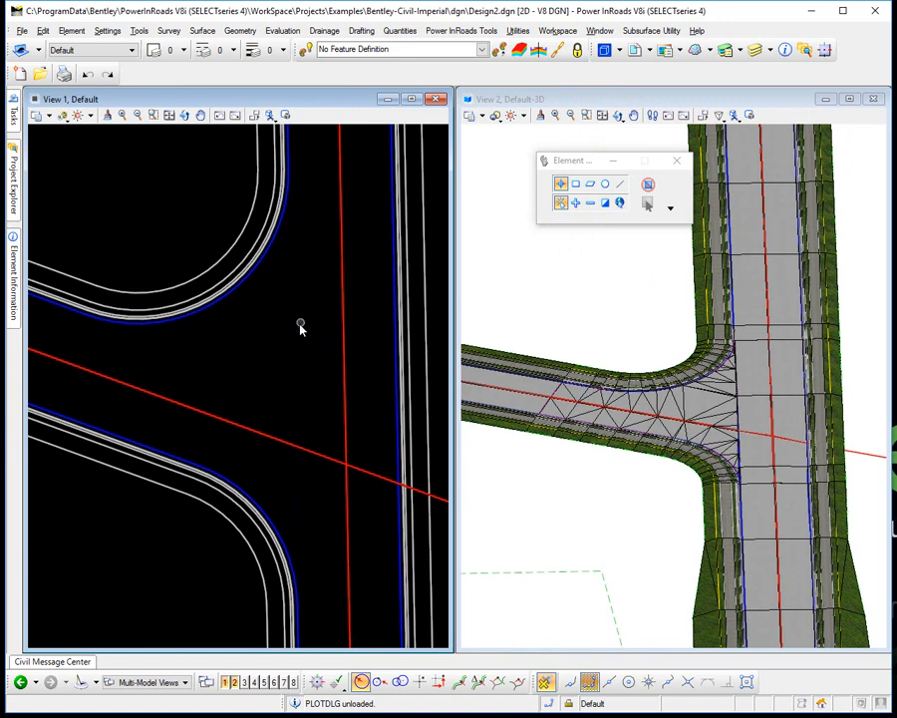